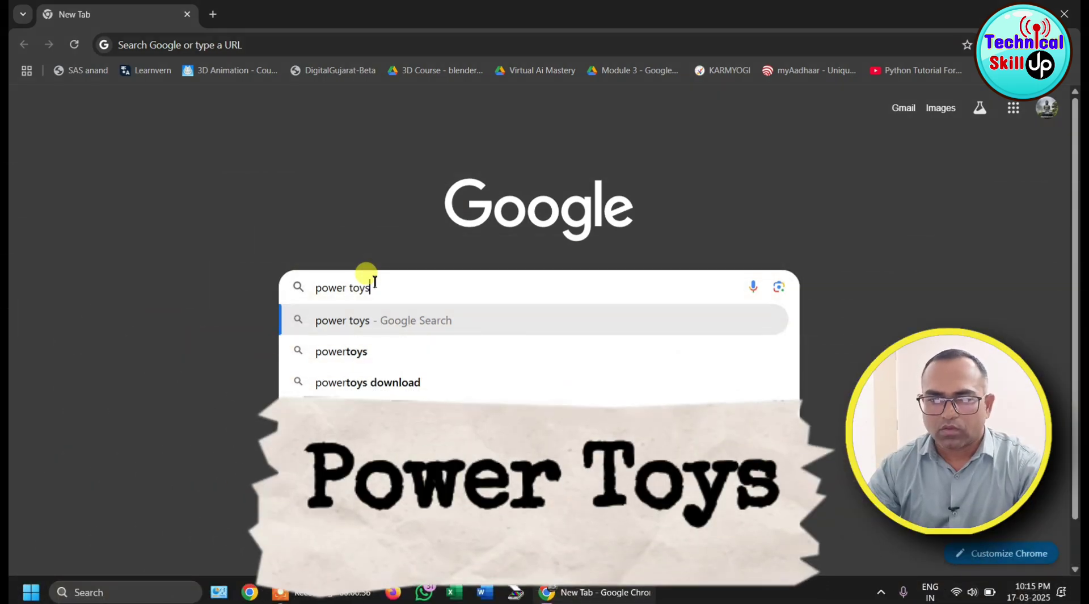
# Search Google for power toys and open the Install PowerToys page from Microsoft Learn's PowerToys overview
pyautogui.press('Return')
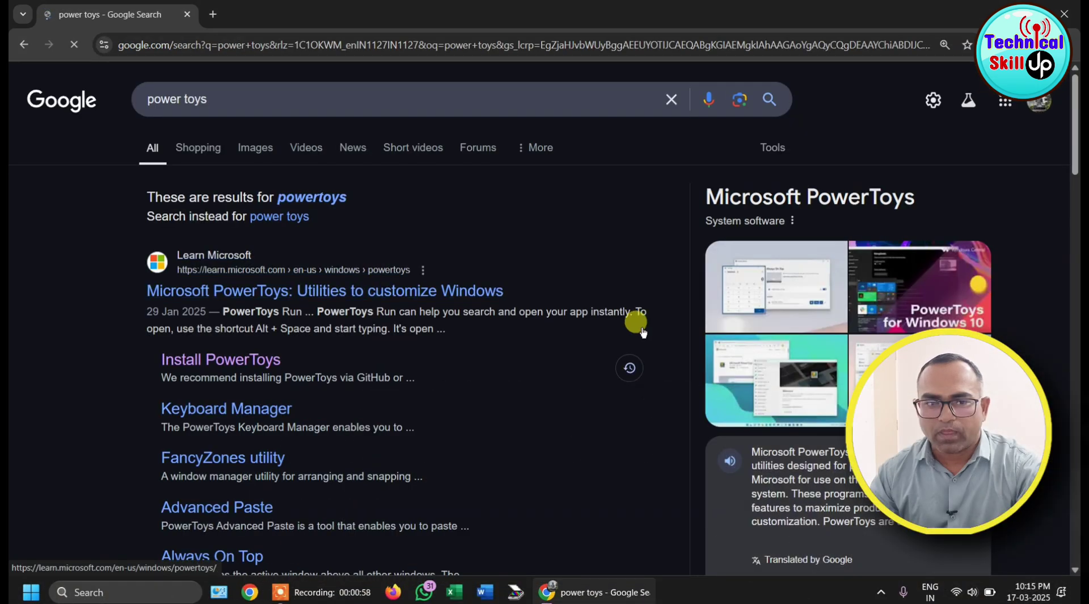
pyautogui.click(248, 292)
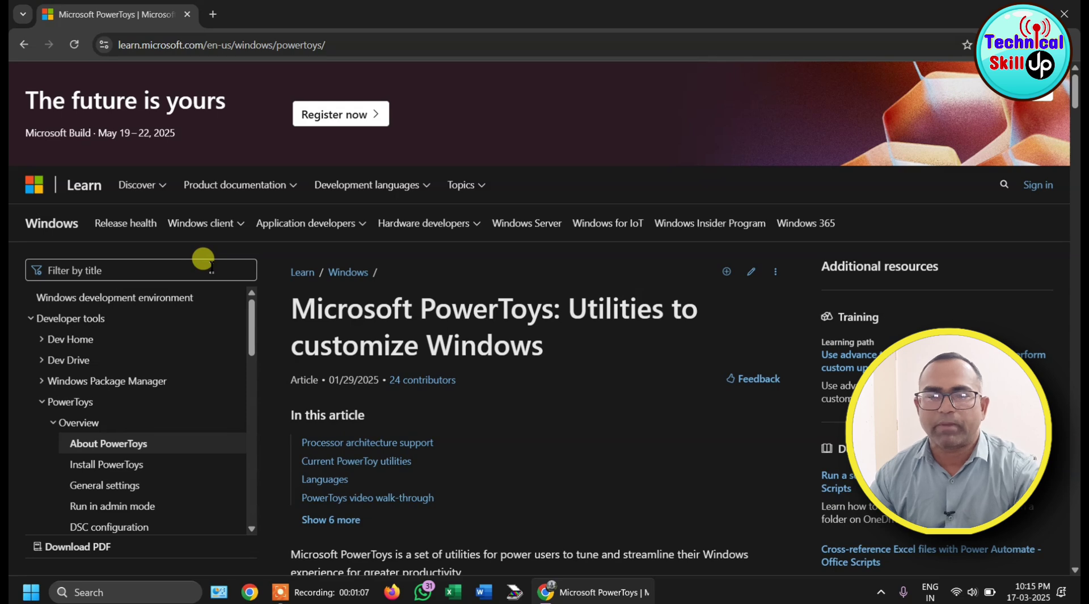
pyautogui.scroll(-3, 210, 266)
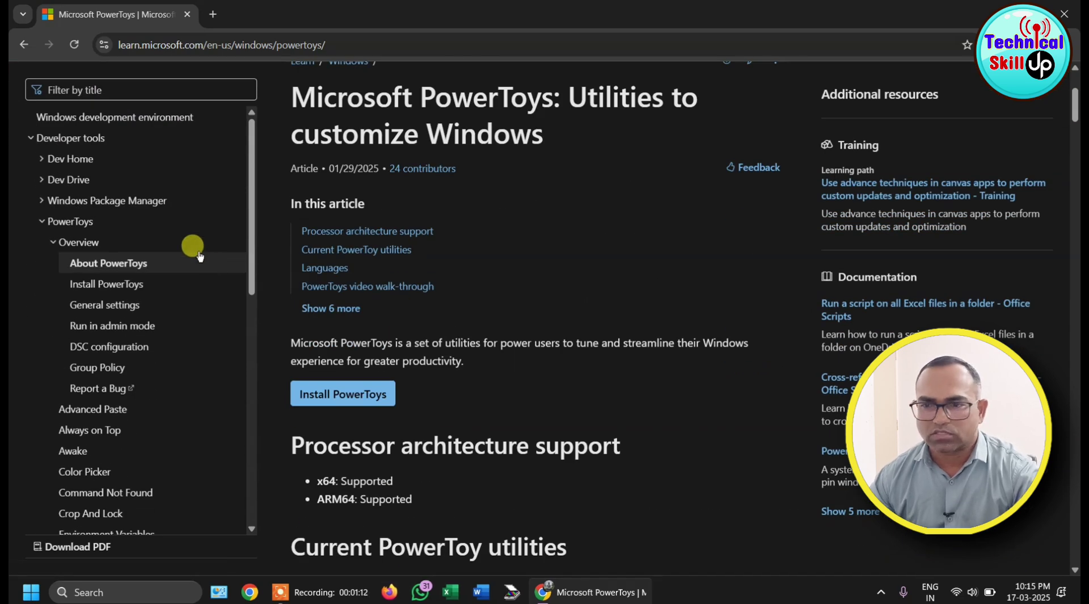
pyautogui.click(320, 401)
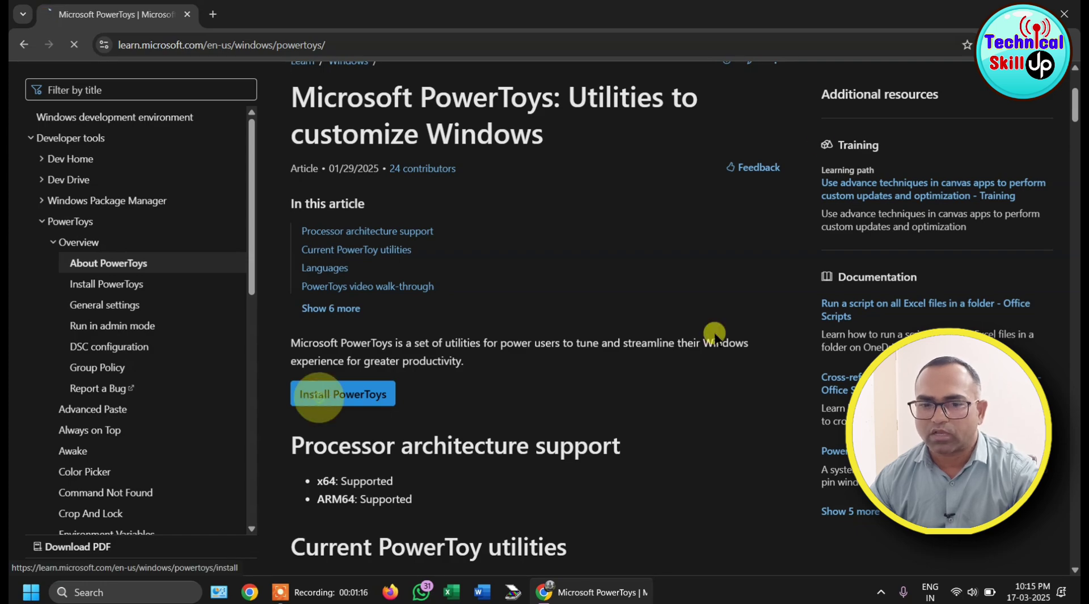
# Review the installation instructions, open the PowerToys v0.89.0 release page on GitHub, and close the browser
pyautogui.scroll(-3, 341, 284)
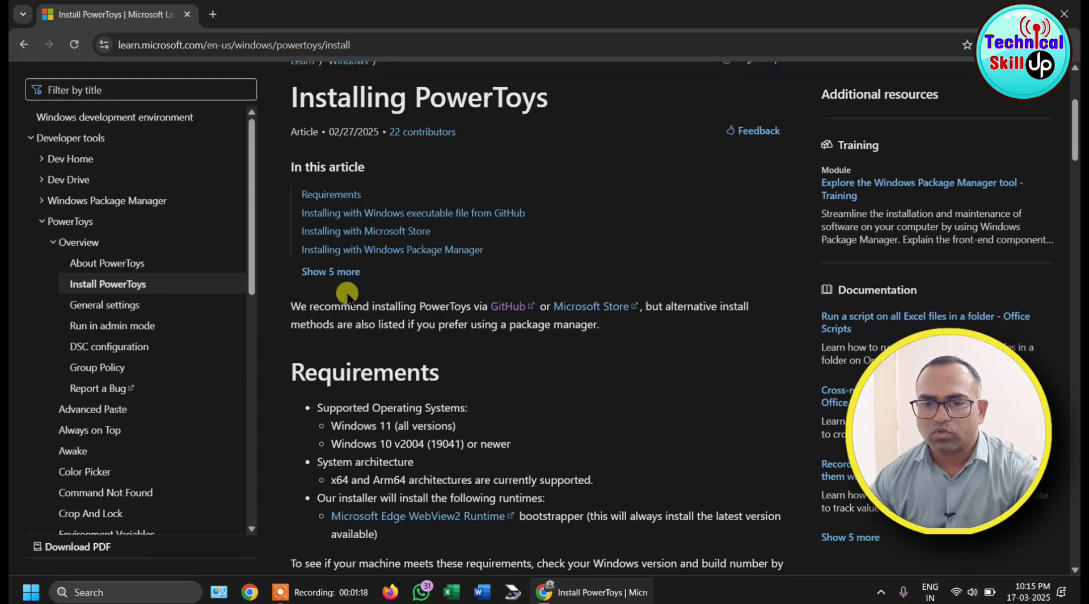
pyautogui.scroll(-15, 347, 295)
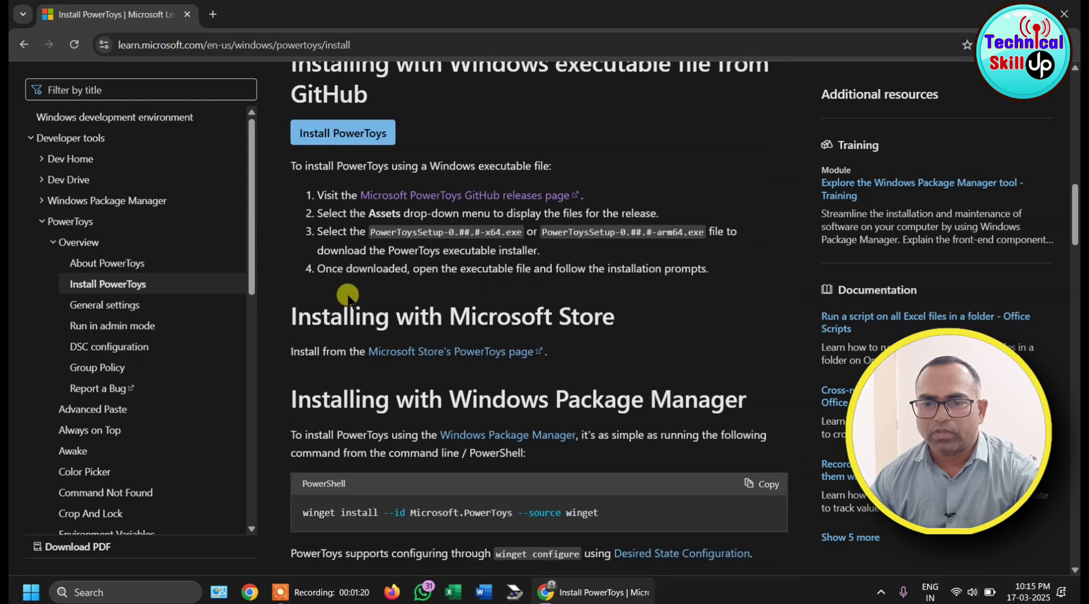
pyautogui.scroll(5, 347, 295)
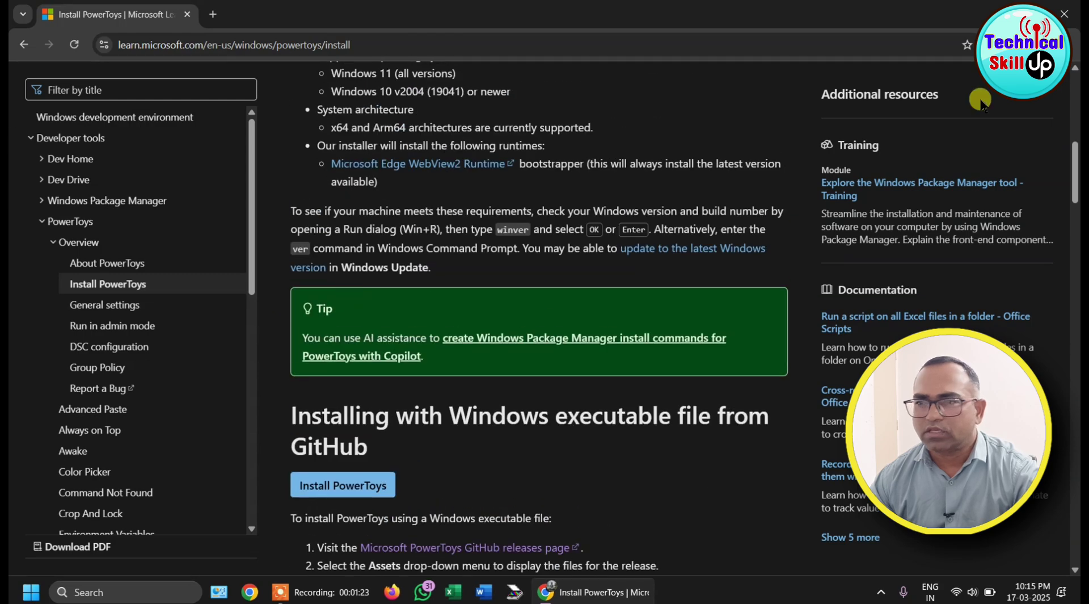
pyautogui.scroll(7, 478, 325)
pyautogui.scroll(-4, 455, 310)
pyautogui.scroll(1, 462, 311)
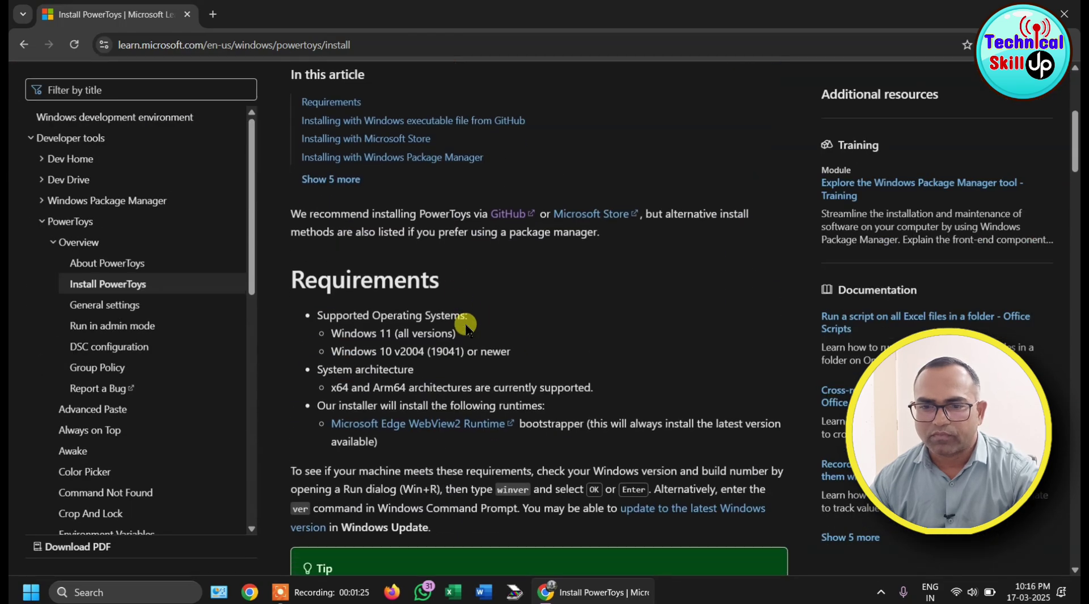
pyautogui.scroll(-5, 360, 340)
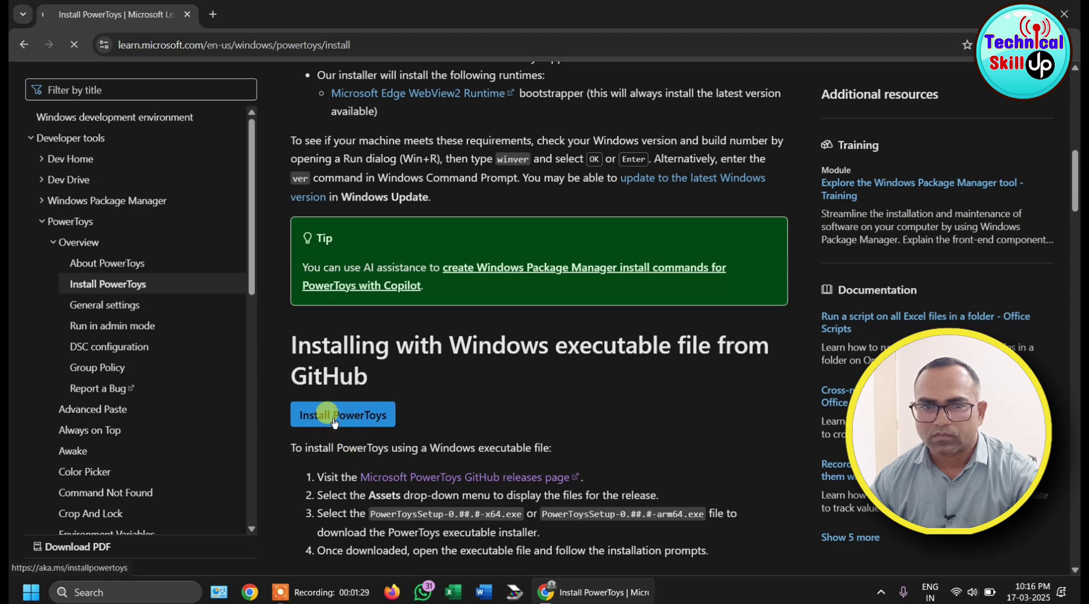
pyautogui.scroll(-2, 179, 349)
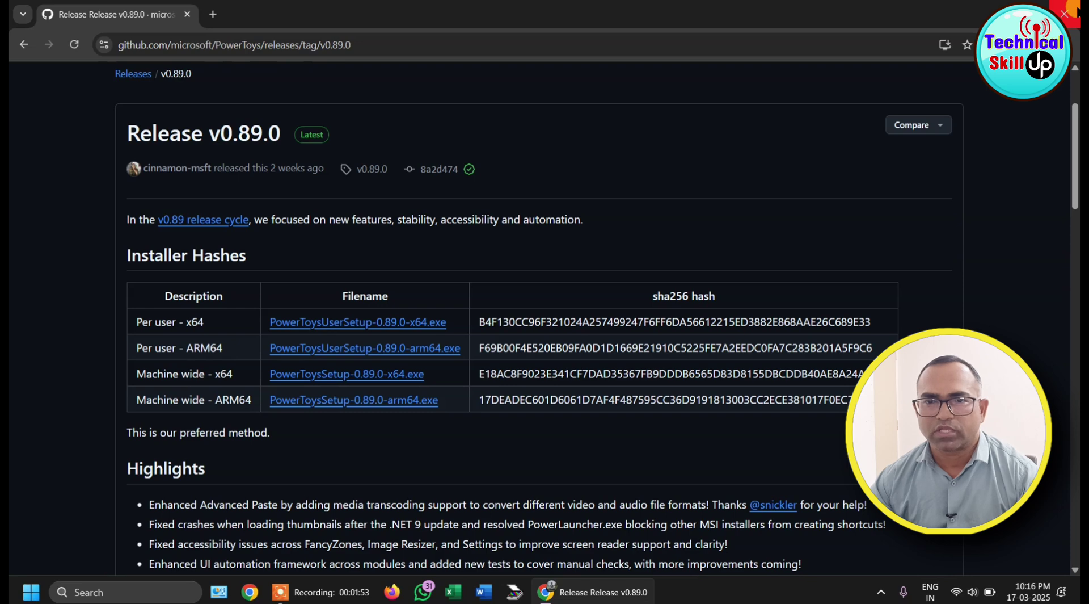
pyautogui.click(1078, 11)
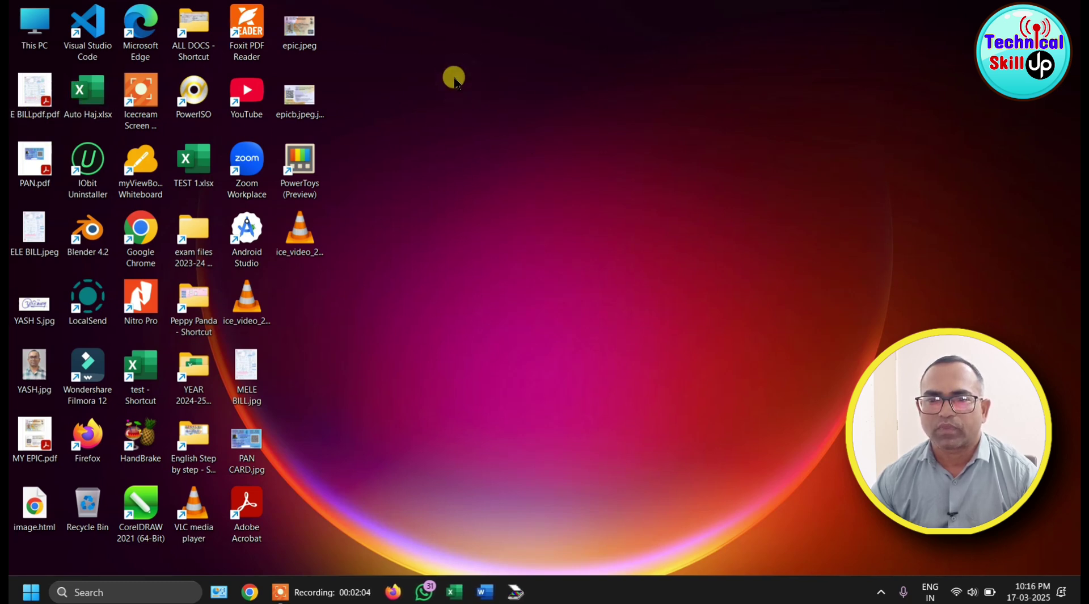
# Refresh the desktop
pyautogui.click(456, 83)
pyautogui.rightClick(456, 83)
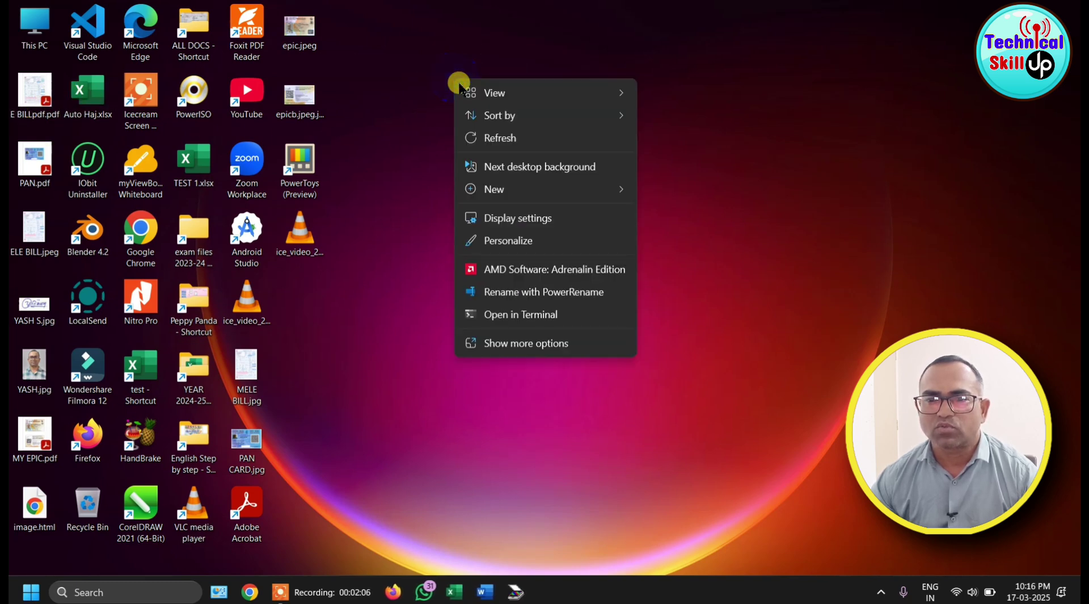
pyautogui.click(487, 137)
pyautogui.rightClick(420, 59)
pyautogui.click(462, 115)
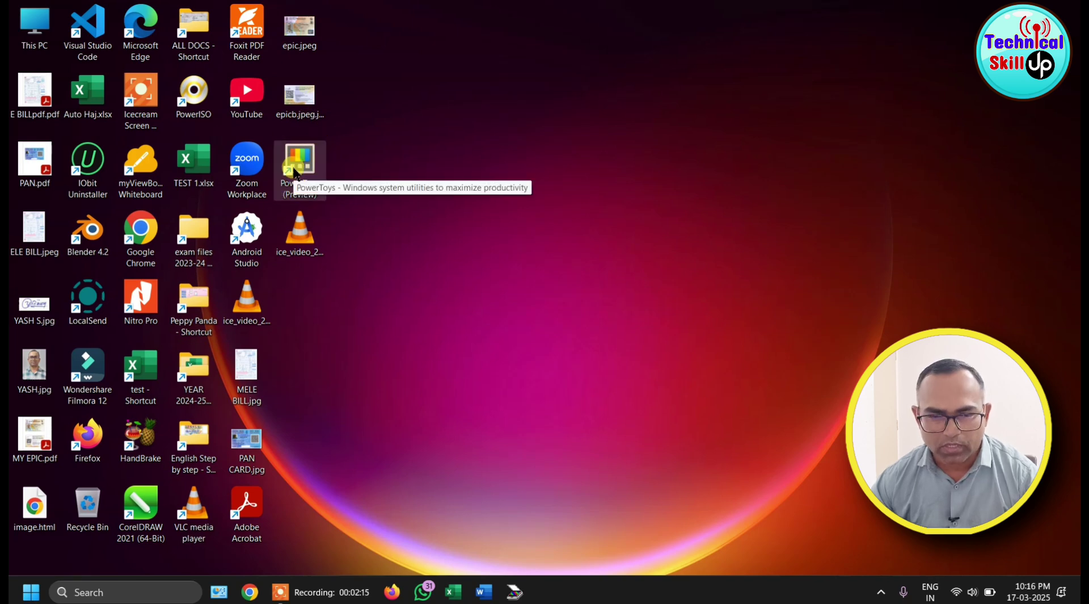
# Search Windows for power and open the file location of the PowerToys (Preview) app
pyautogui.click(116, 593)
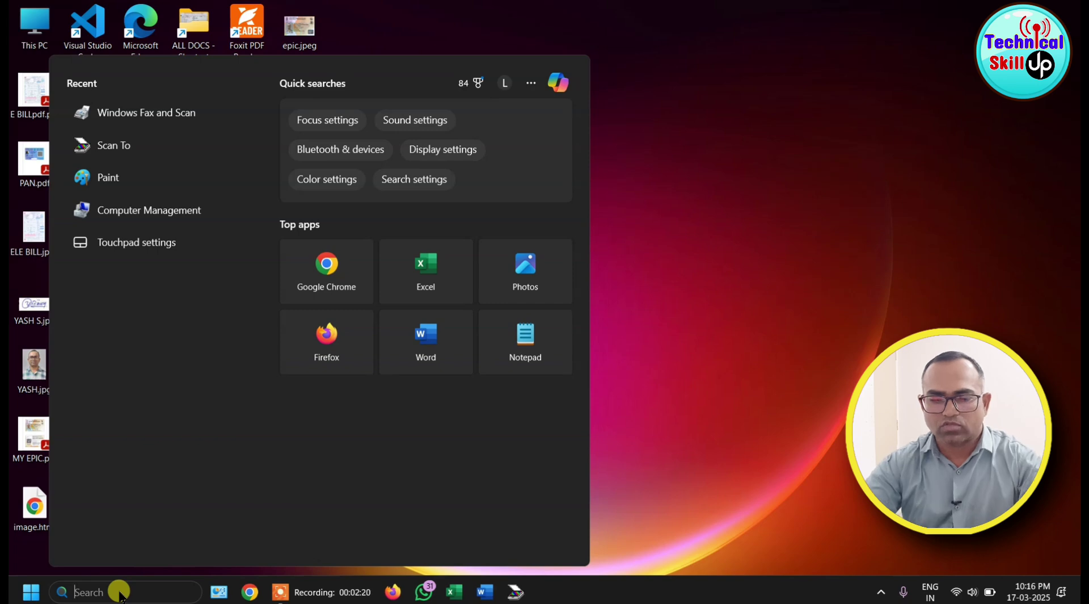
pyautogui.write('power')
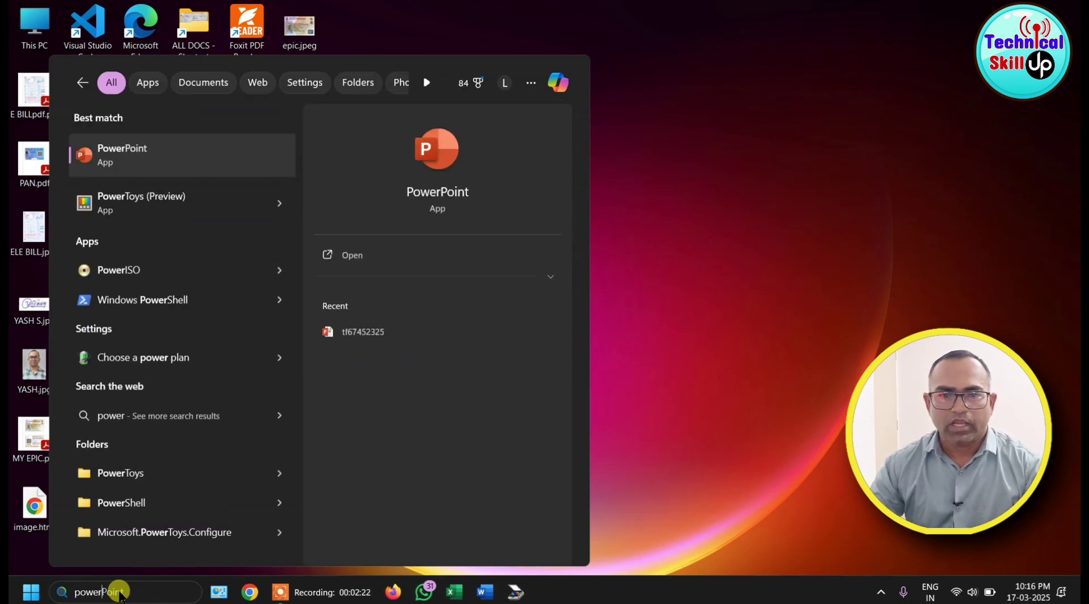
pyautogui.rightClick(130, 200)
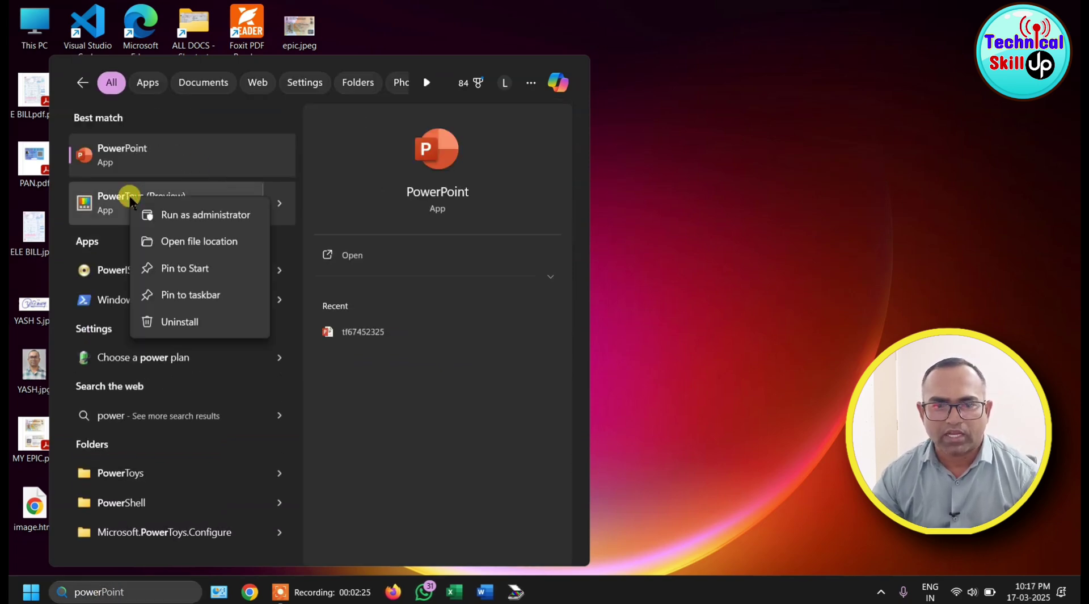
pyautogui.click(193, 242)
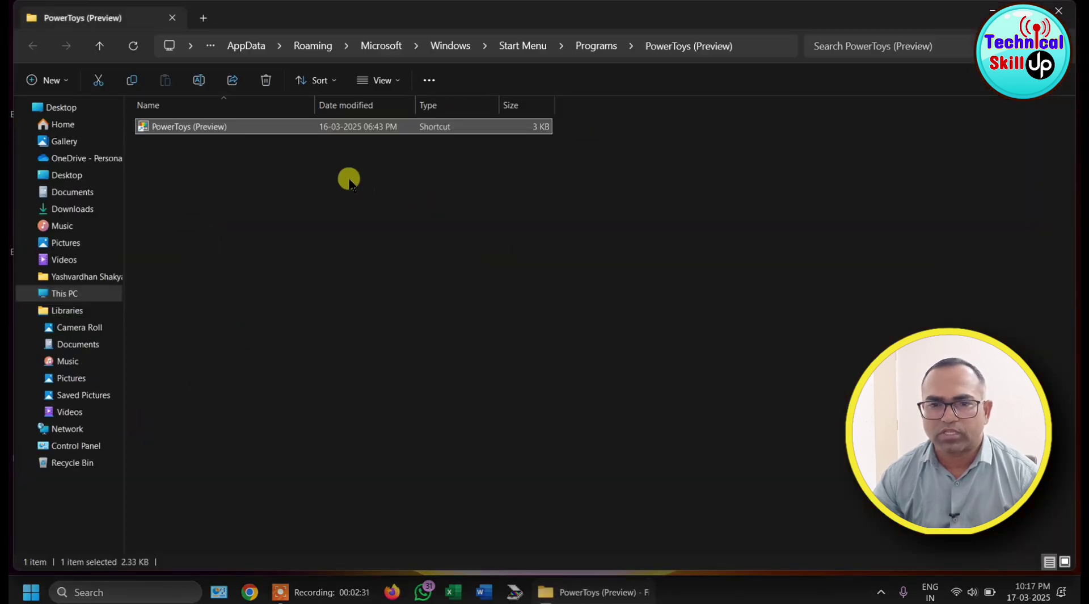
# Send a shortcut of PowerToys (Preview) to the desktop from its Start Menu program folder
pyautogui.rightClick(199, 128)
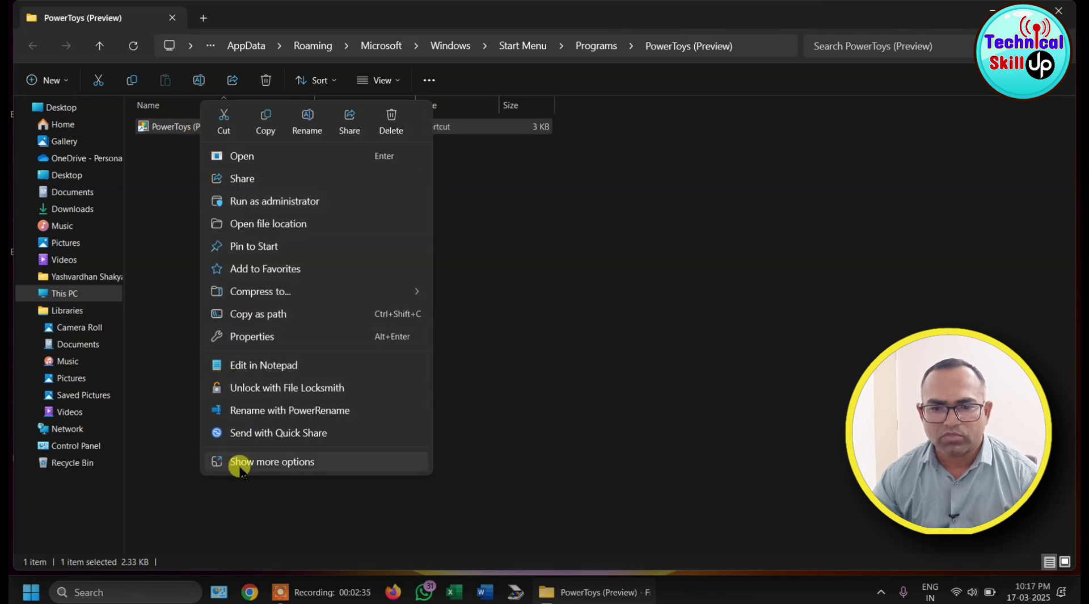
pyautogui.click(268, 461)
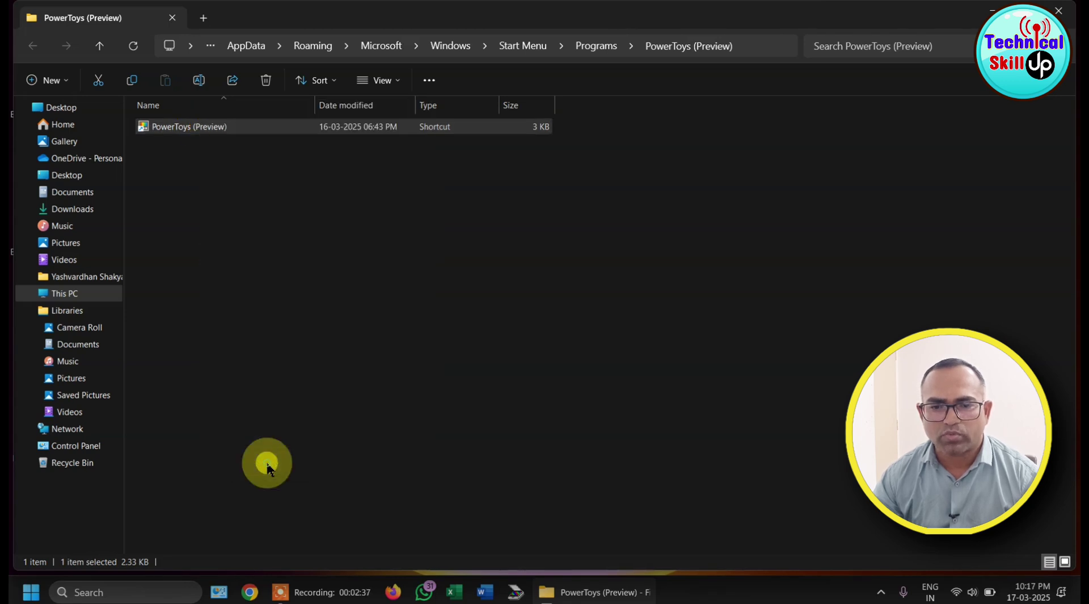
pyautogui.moveTo(266, 454)
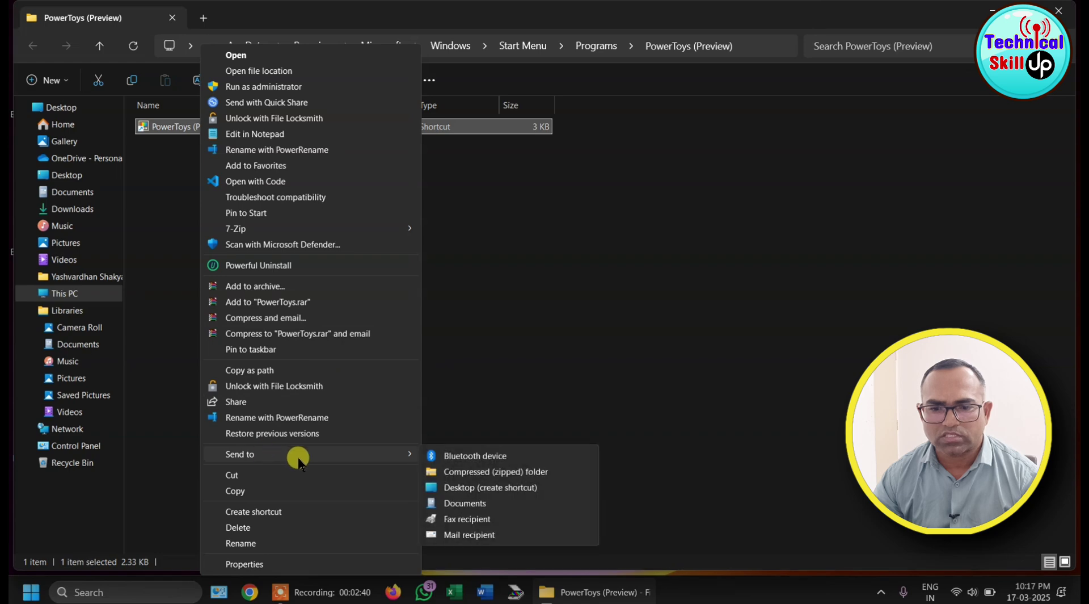
pyautogui.click(492, 488)
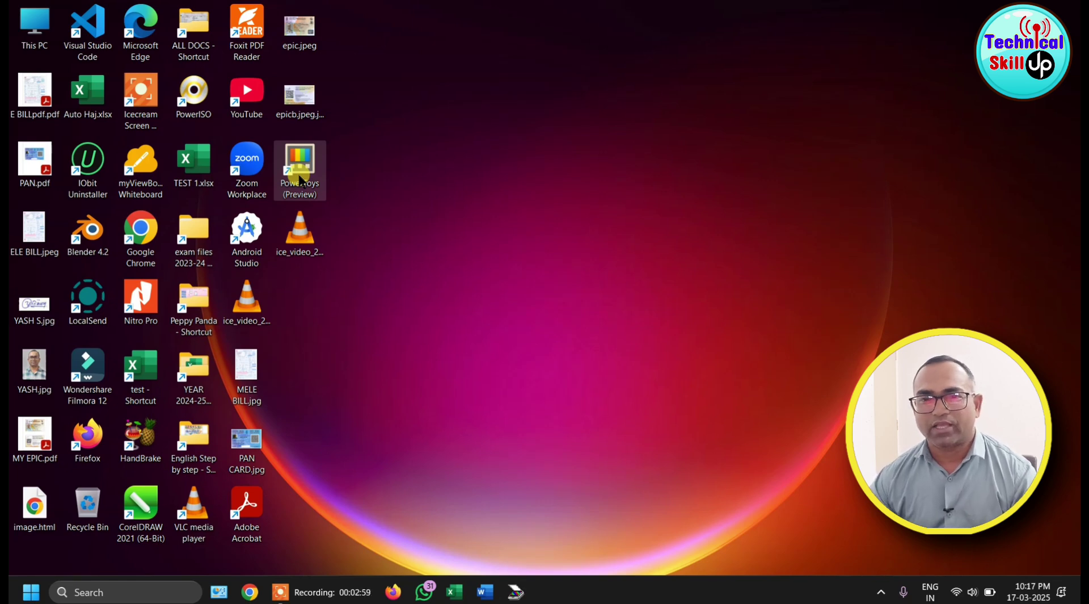
# Launch PowerToys from the desktop and view the available Mode options for Awake under System Tools
pyautogui.doubleClick(300, 180)
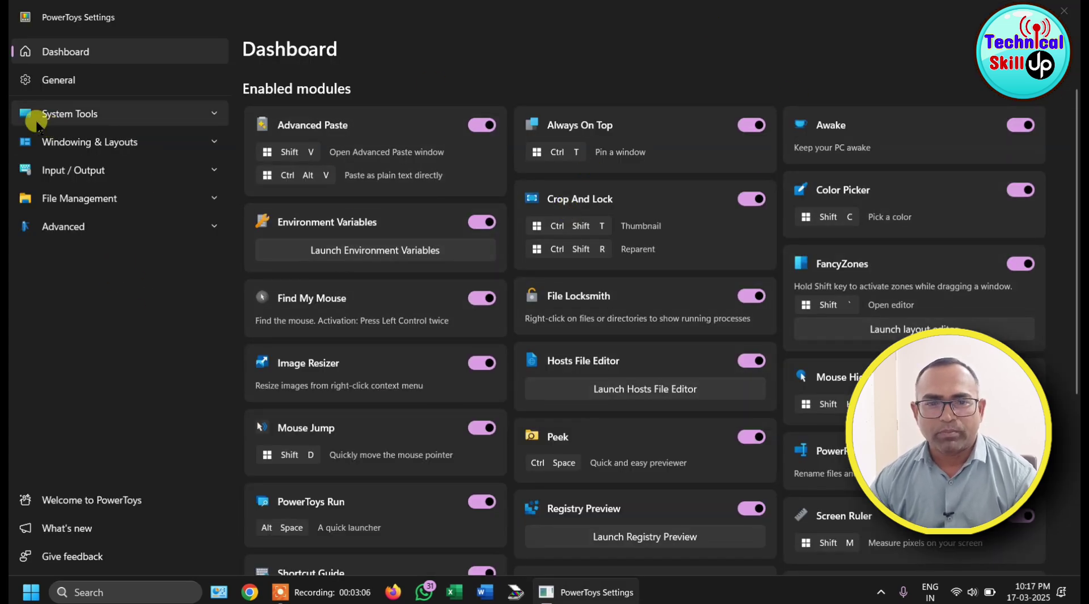
pyautogui.click(72, 118)
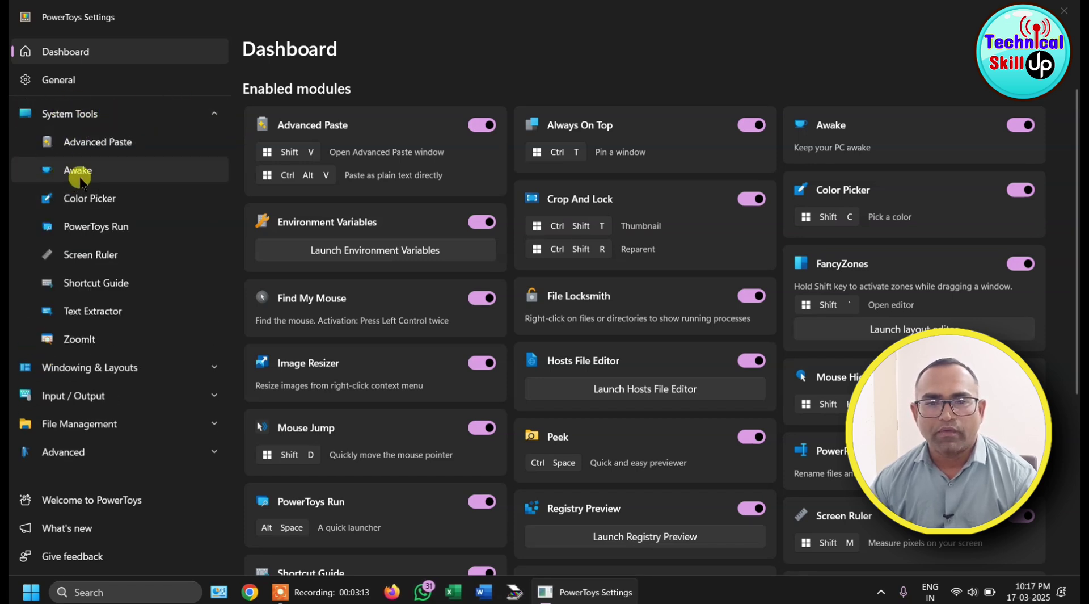
pyautogui.click(79, 172)
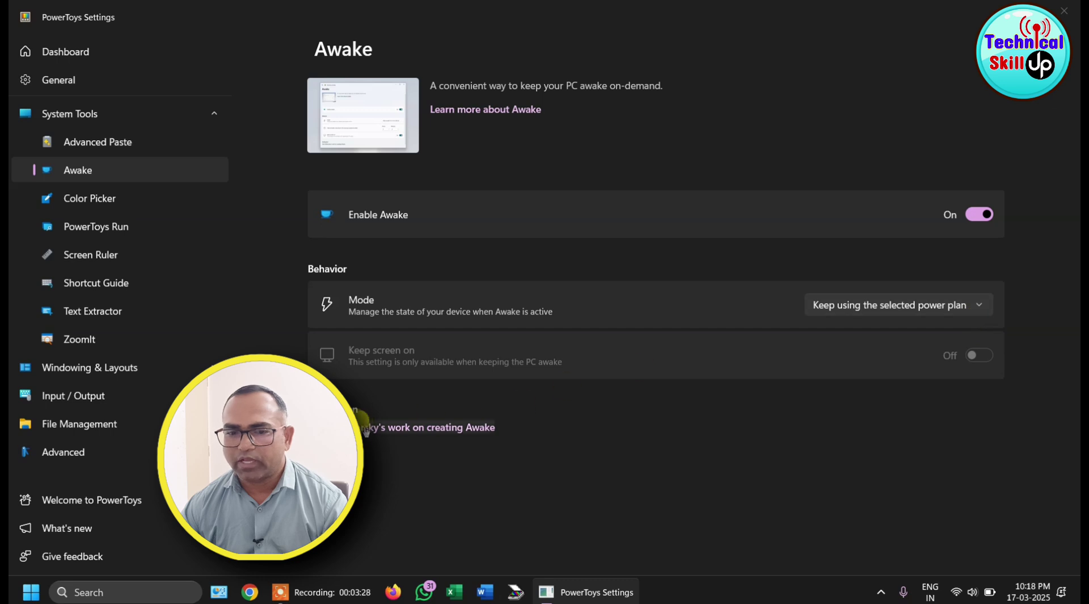
pyautogui.click(942, 309)
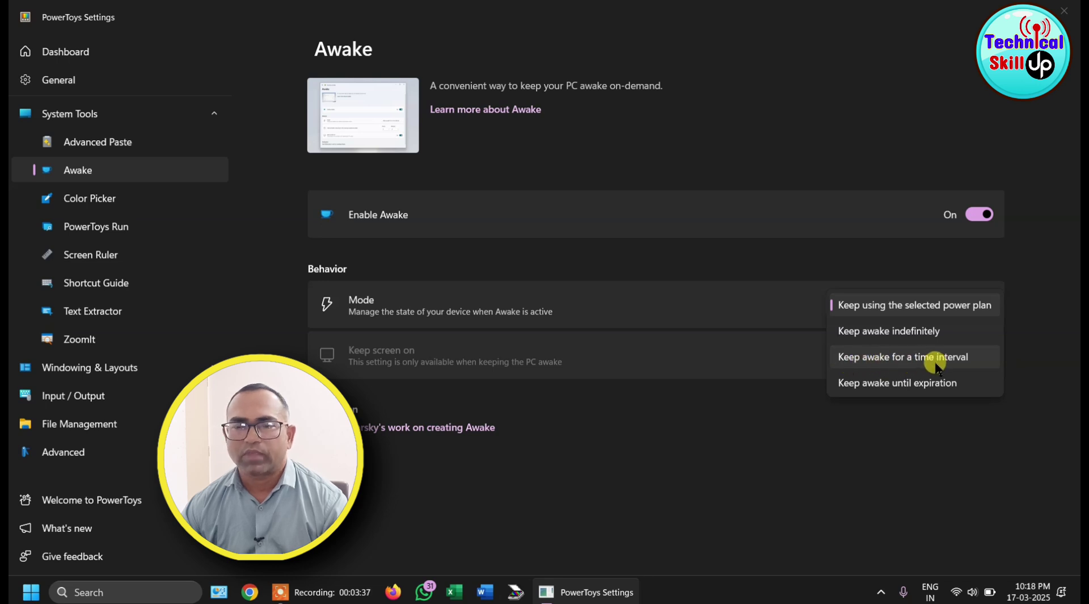
pyautogui.click(956, 429)
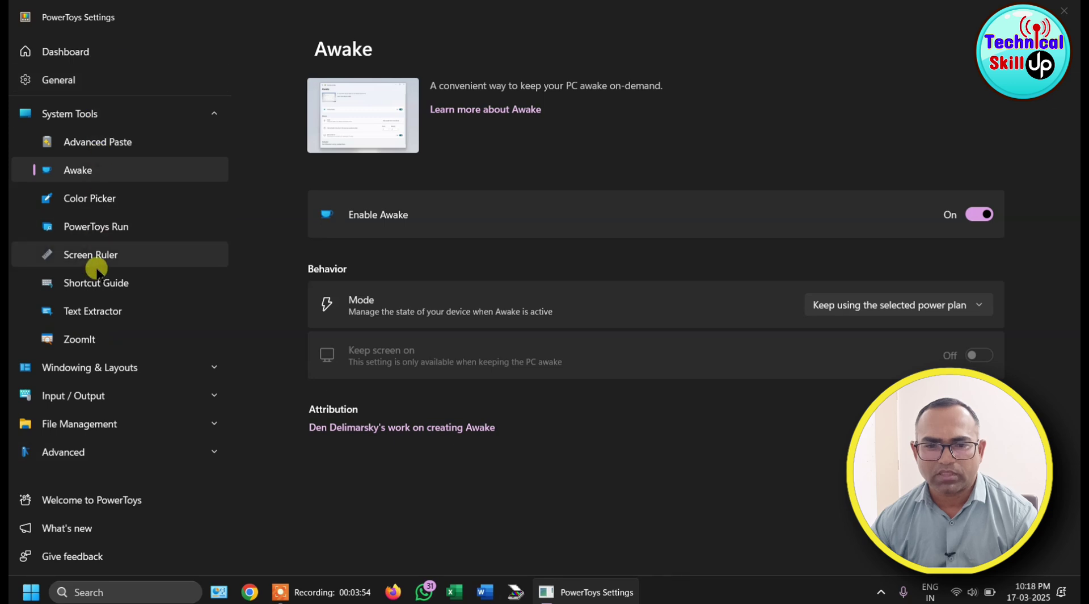
# Sample the color of the enable switch with Color Picker, close the result, and disable the Color Picker module
pyautogui.click(91, 200)
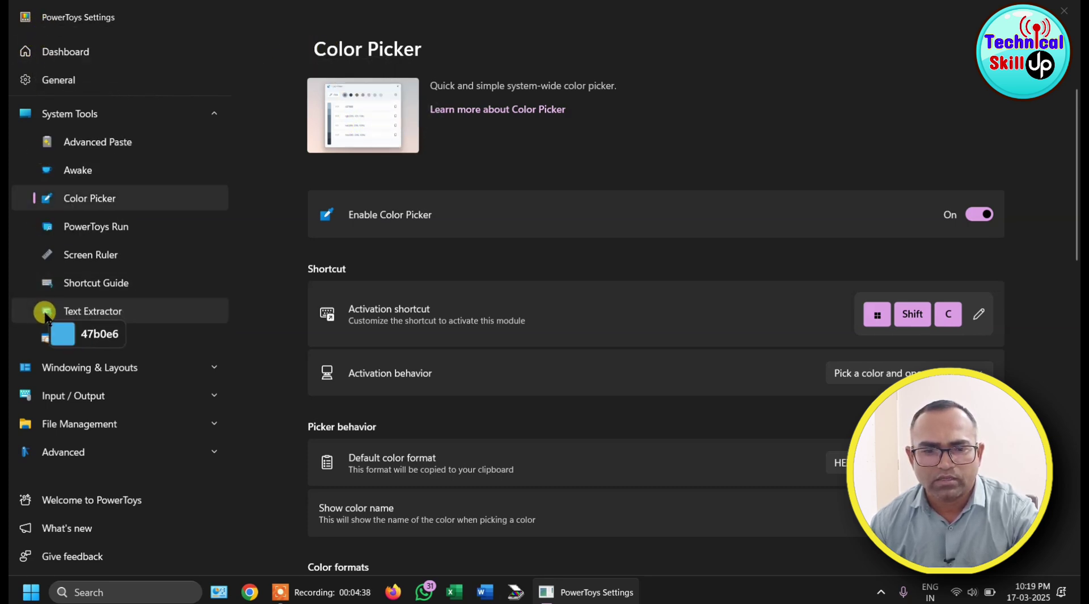
pyautogui.click(885, 315)
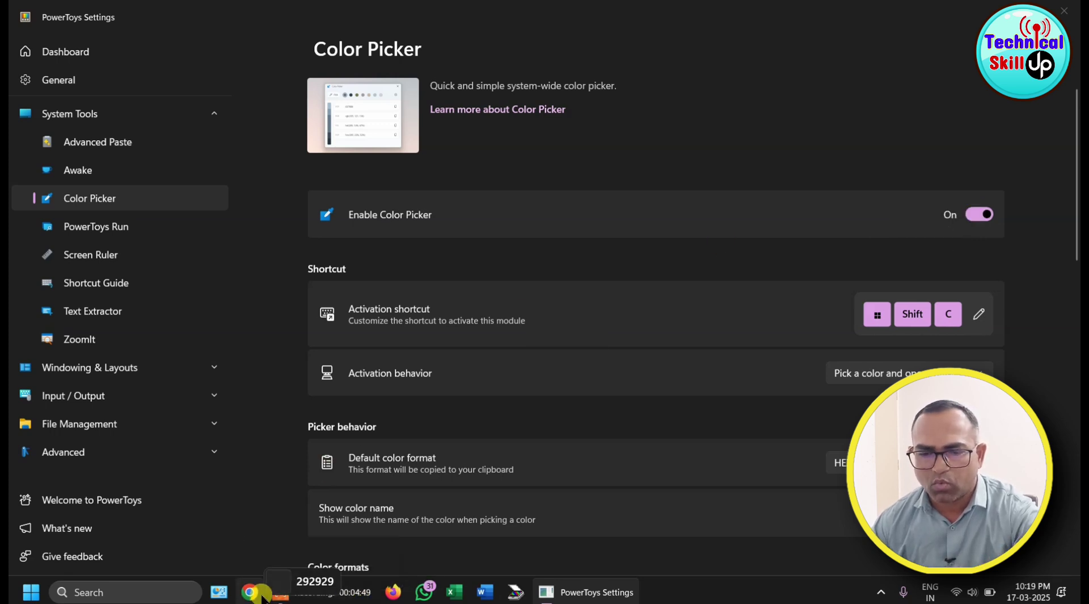
pyautogui.moveTo(542, 594)
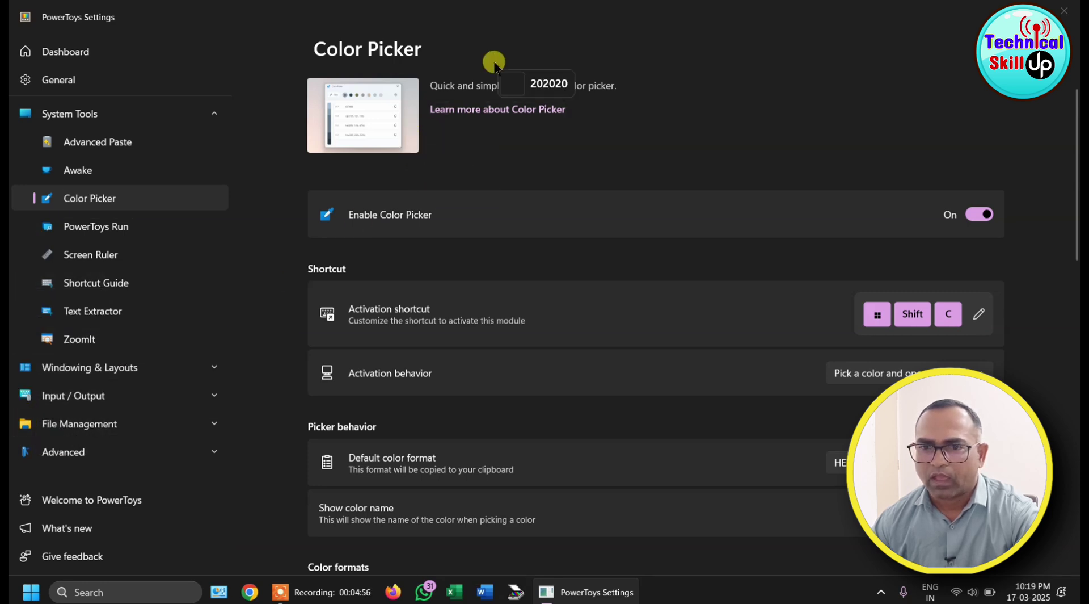
pyautogui.click(979, 211)
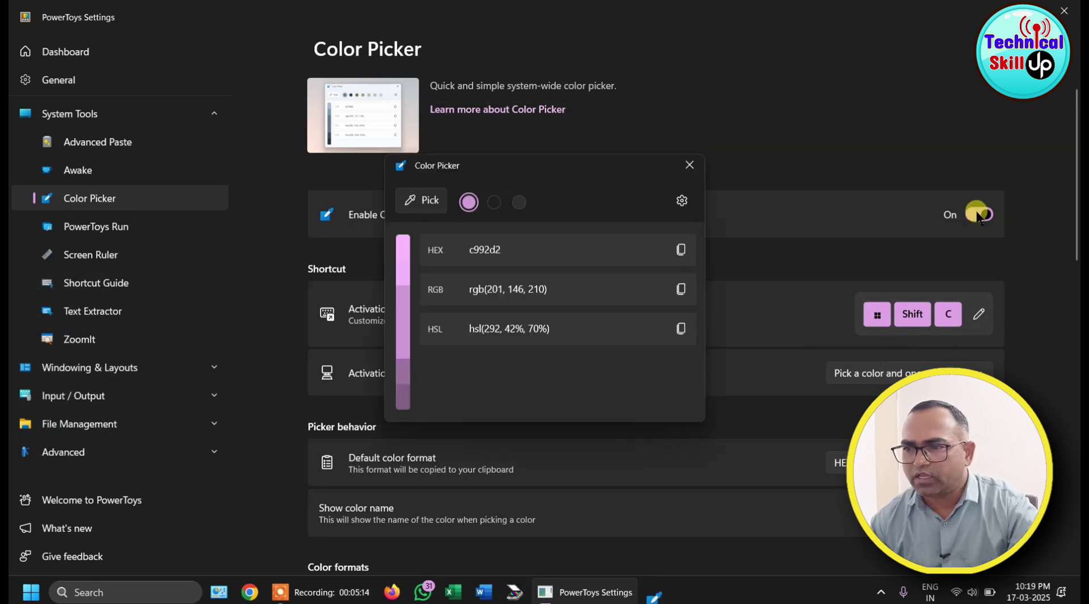
pyautogui.click(689, 167)
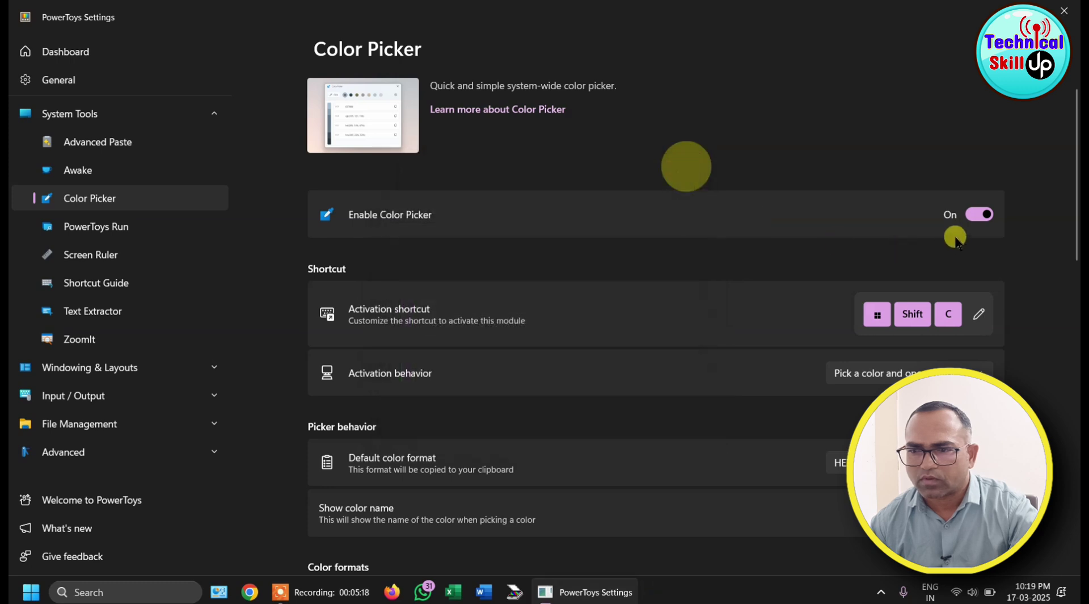
pyautogui.click(977, 214)
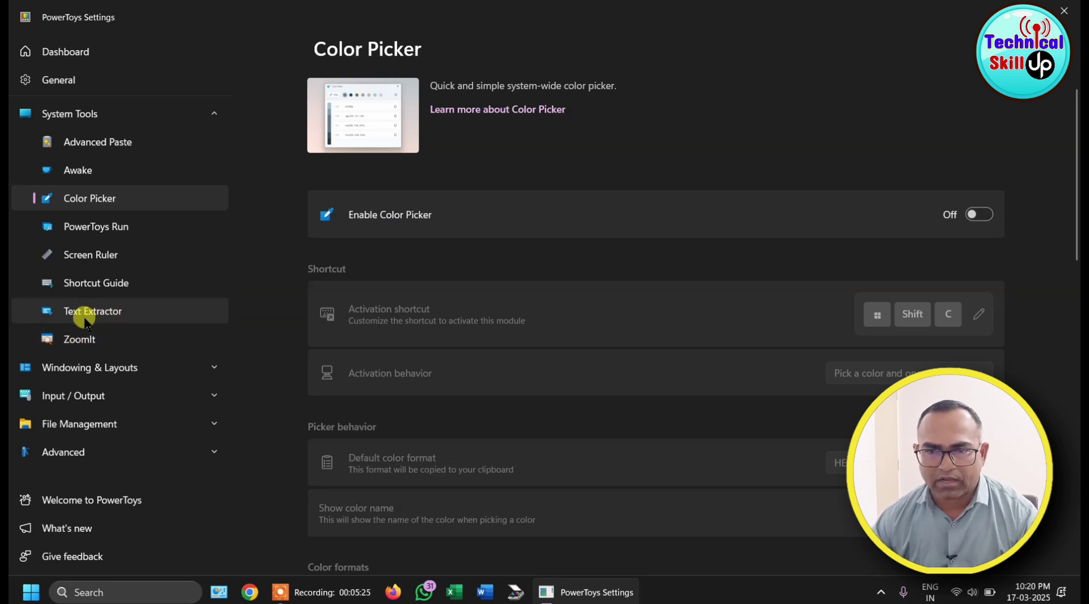
# Open the PowerToys Run settings and examine its activation shortcut and search result options
pyautogui.click(85, 232)
pyautogui.scroll(-2, 409, 264)
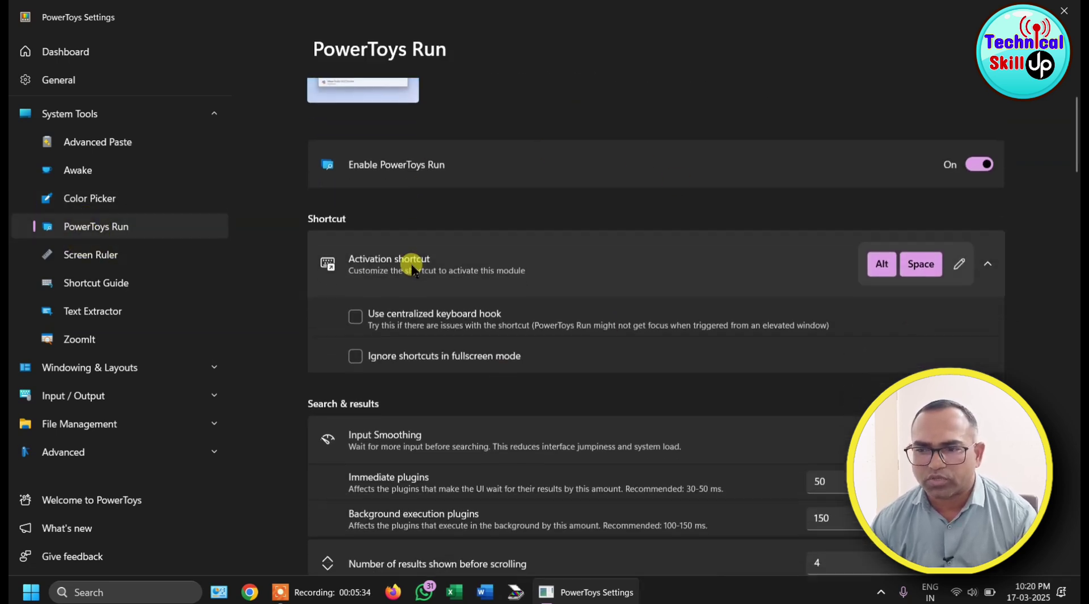
pyautogui.scroll(2, 413, 267)
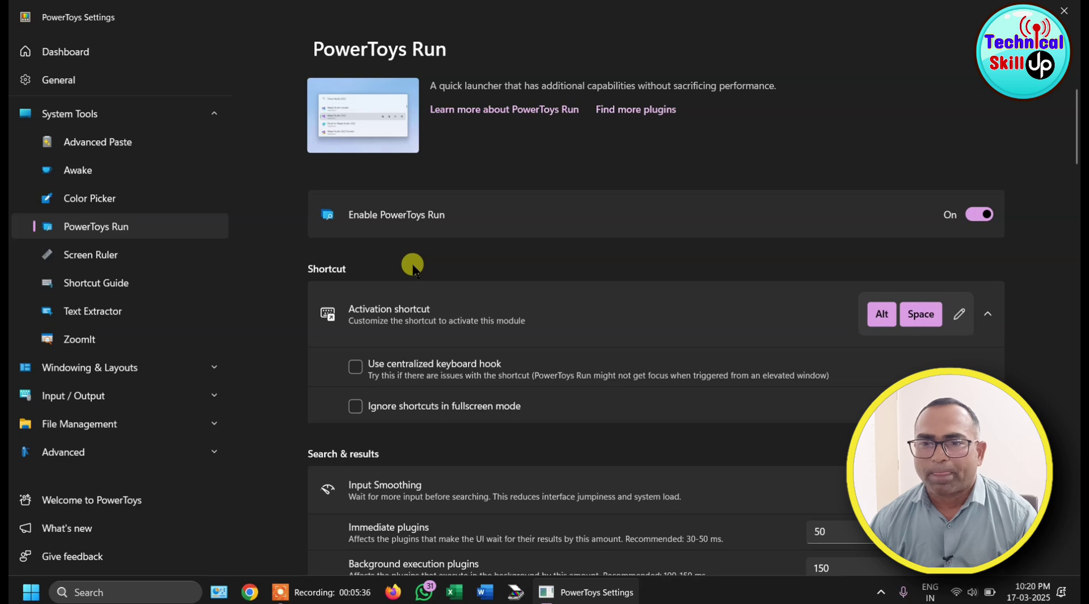
pyautogui.scroll(-5, 524, 232)
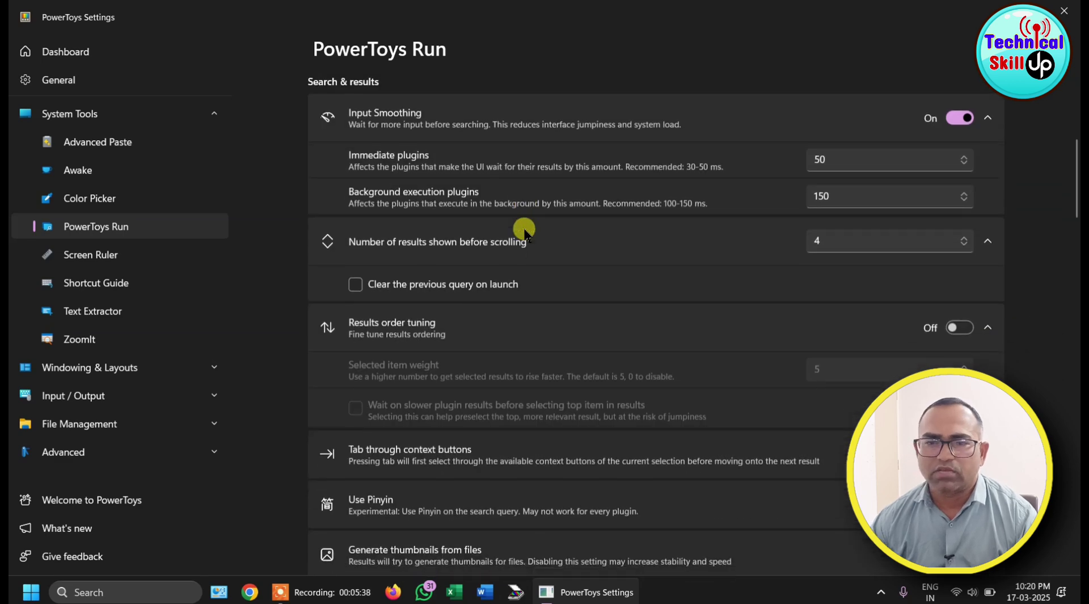
# Bring up PowerToys Run, move the launcher slightly, search for excel, launch the Excel application and close it again
pyautogui.scroll(5, 524, 233)
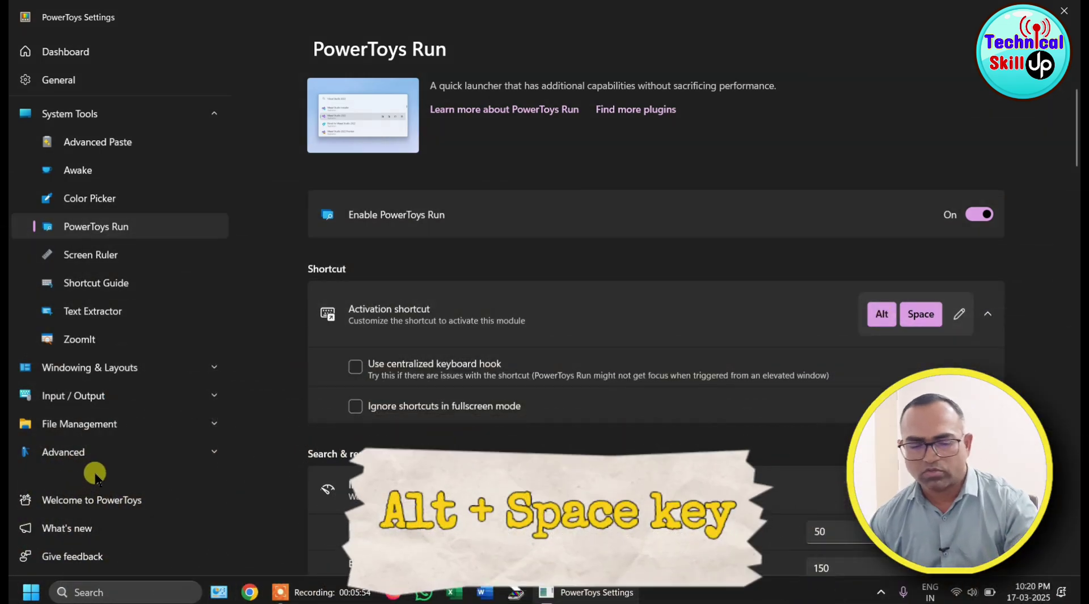
pyautogui.hotkey('alt', 'space')
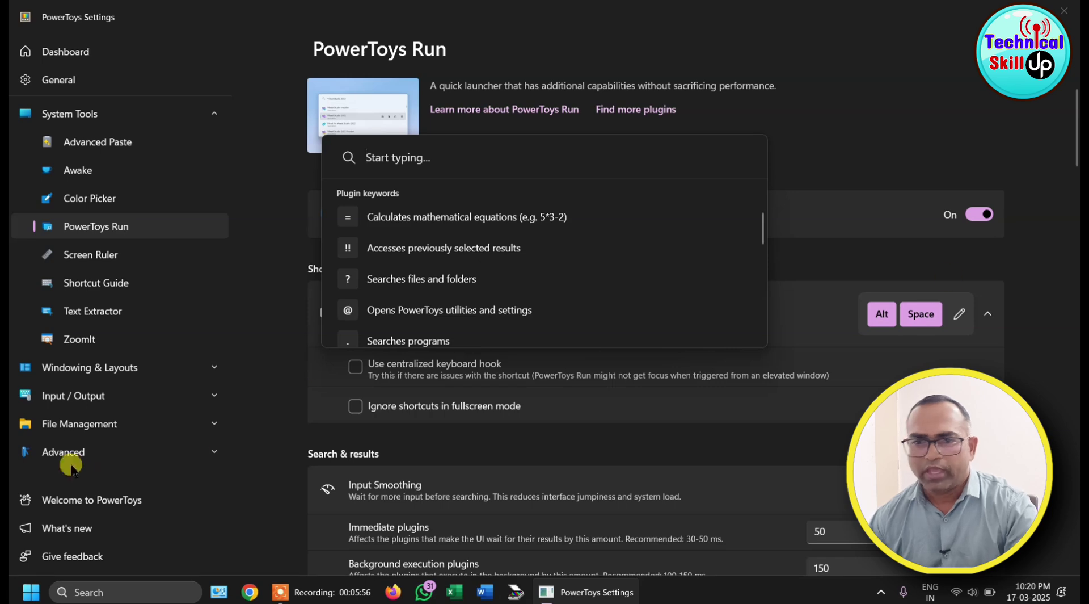
pyautogui.moveTo(433, 139); pyautogui.dragTo(469, 169)
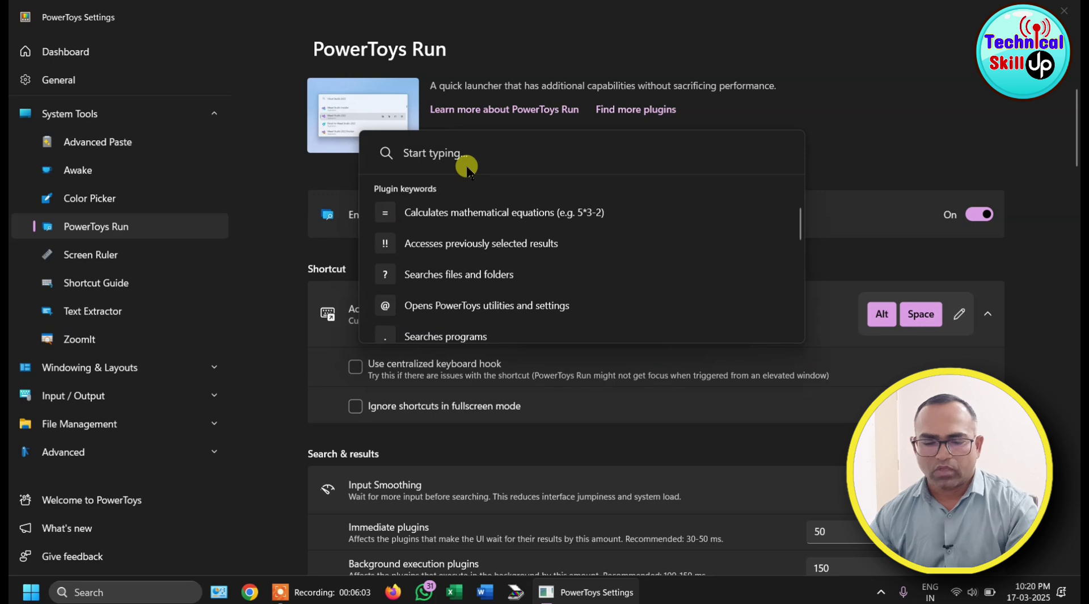
pyautogui.write('excel')
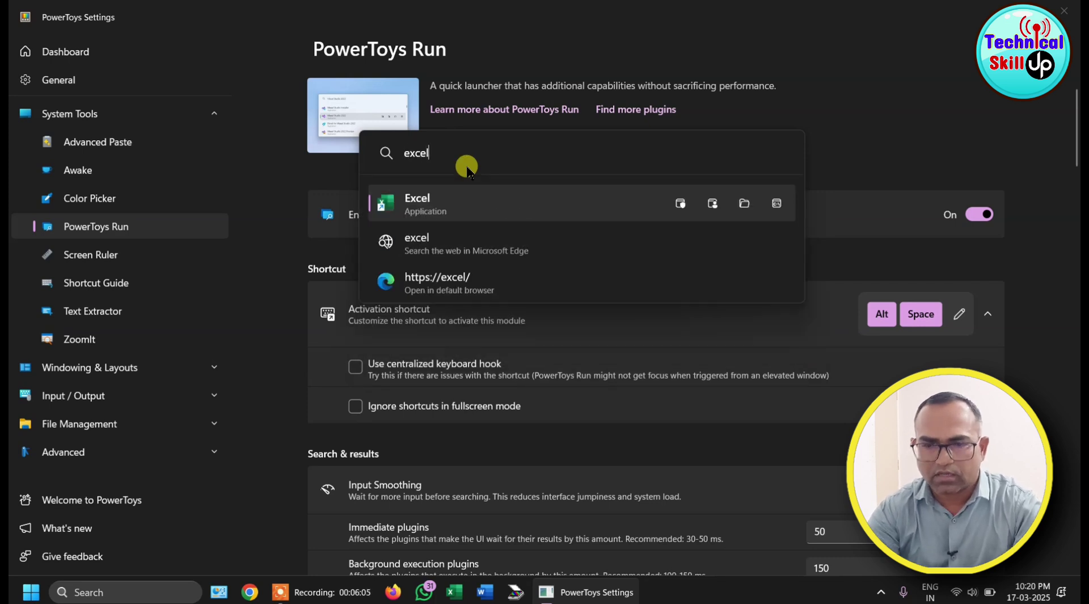
pyautogui.click(423, 196)
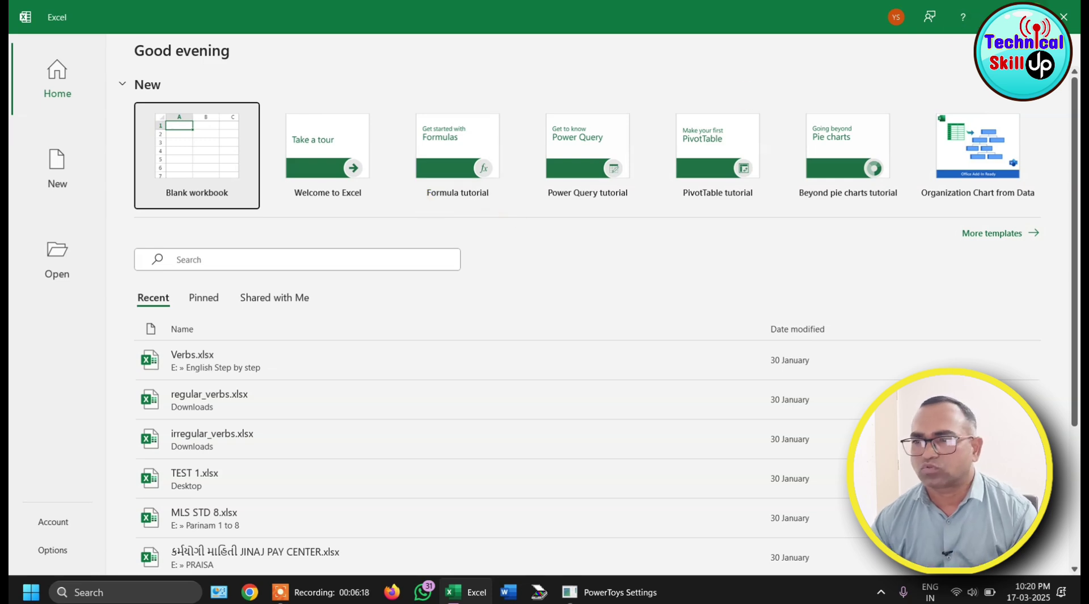
pyautogui.click(1063, 17)
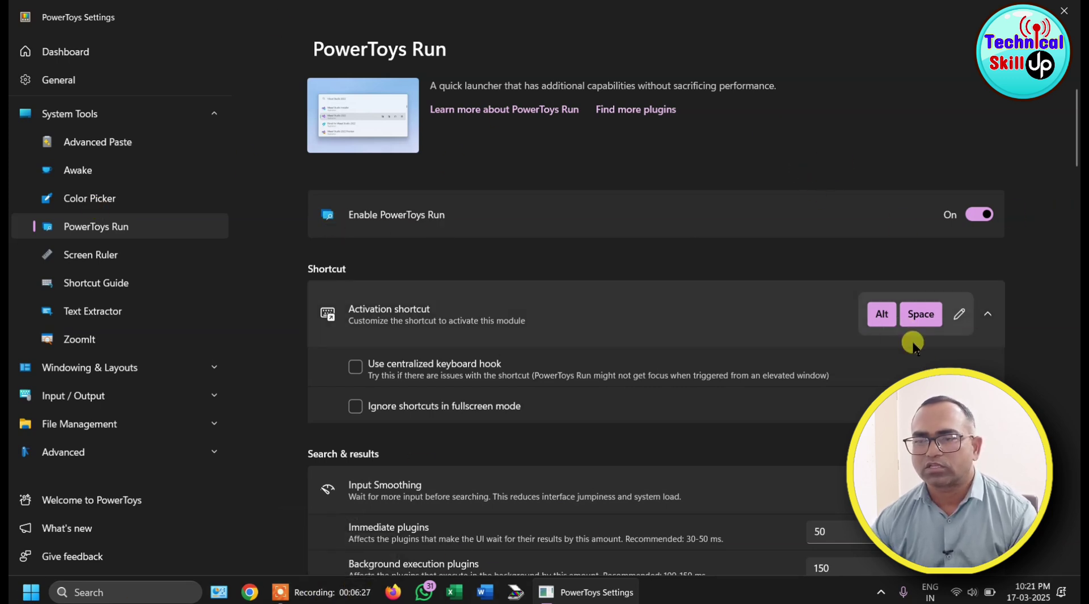
# Minimize the settings window, search for excel in PowerToys Run and move the launcher across the desktop
pyautogui.click(989, 12)
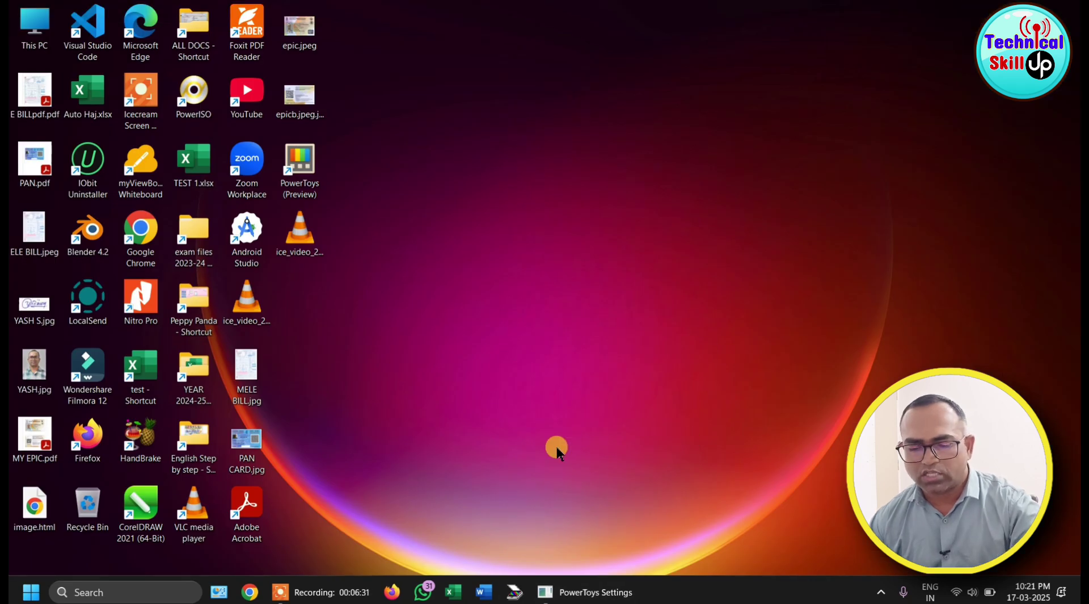
pyautogui.hotkey('alt', 'space')
pyautogui.write('excel')
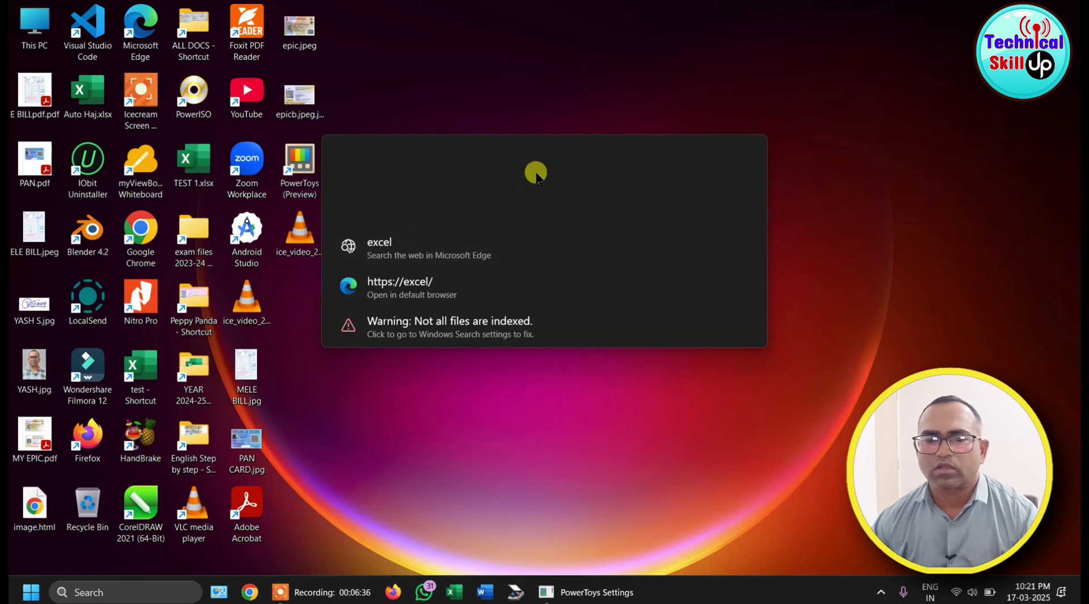
pyautogui.moveTo(370, 138); pyautogui.dragTo(641, 115)
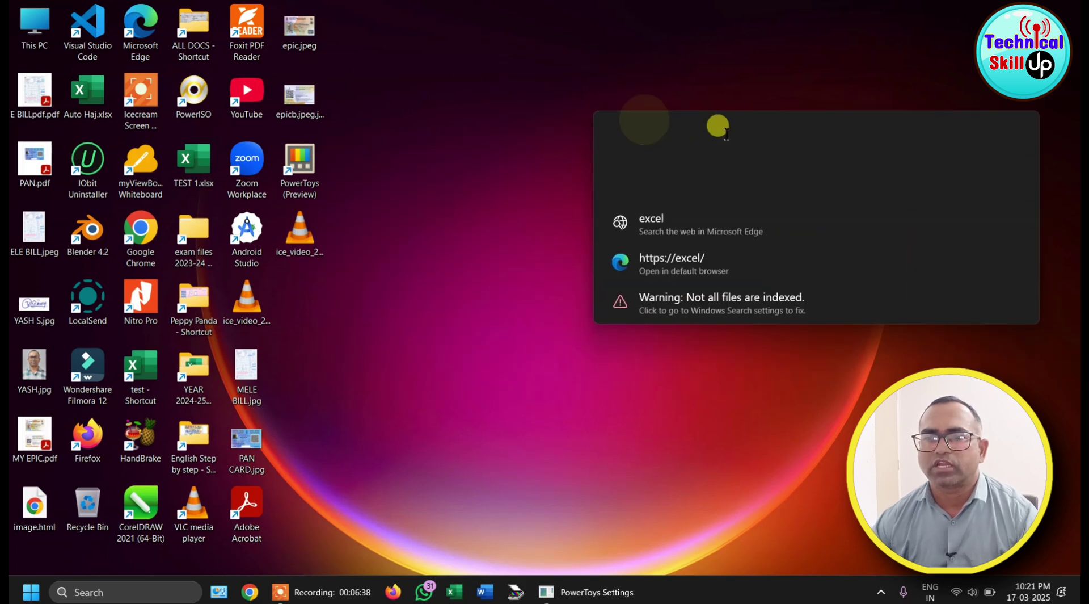
pyautogui.click(716, 126)
pyautogui.click(695, 136)
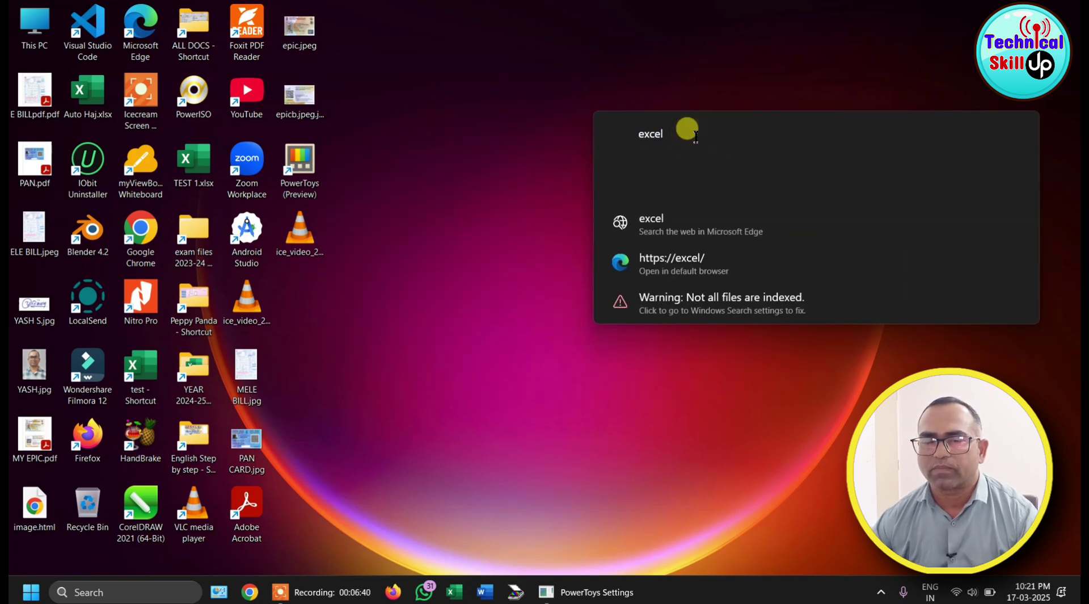
# Replace the PowerToys Run query with word, launch the Word application and close it
pyautogui.press('BackSpace')
pyautogui.press('BackSpace')
pyautogui.press('BackSpace')
pyautogui.press('BackSpace')
pyautogui.press('BackSpace')
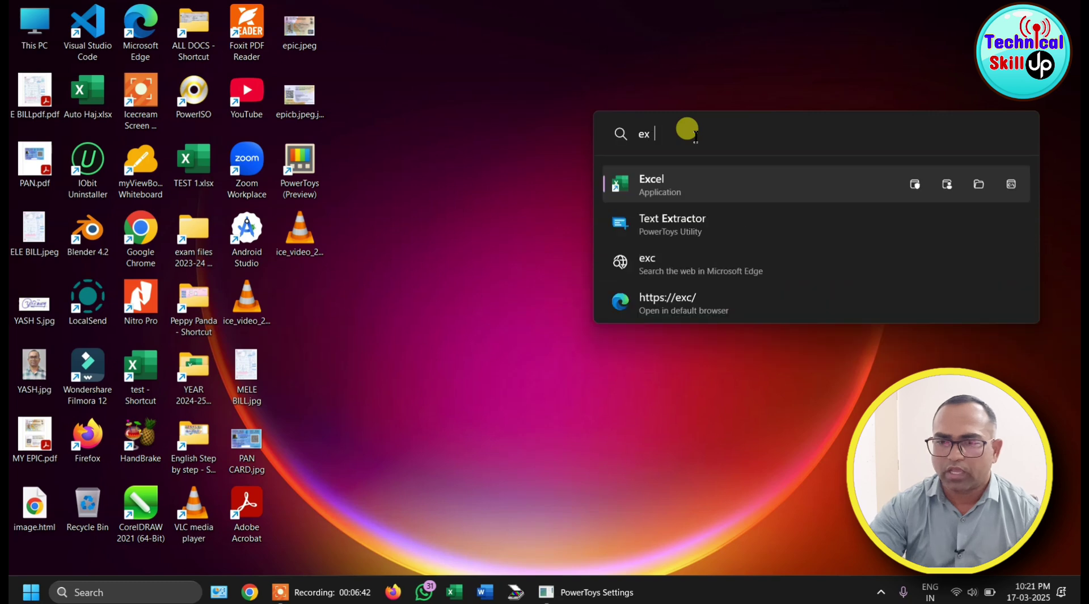
pyautogui.write('word')
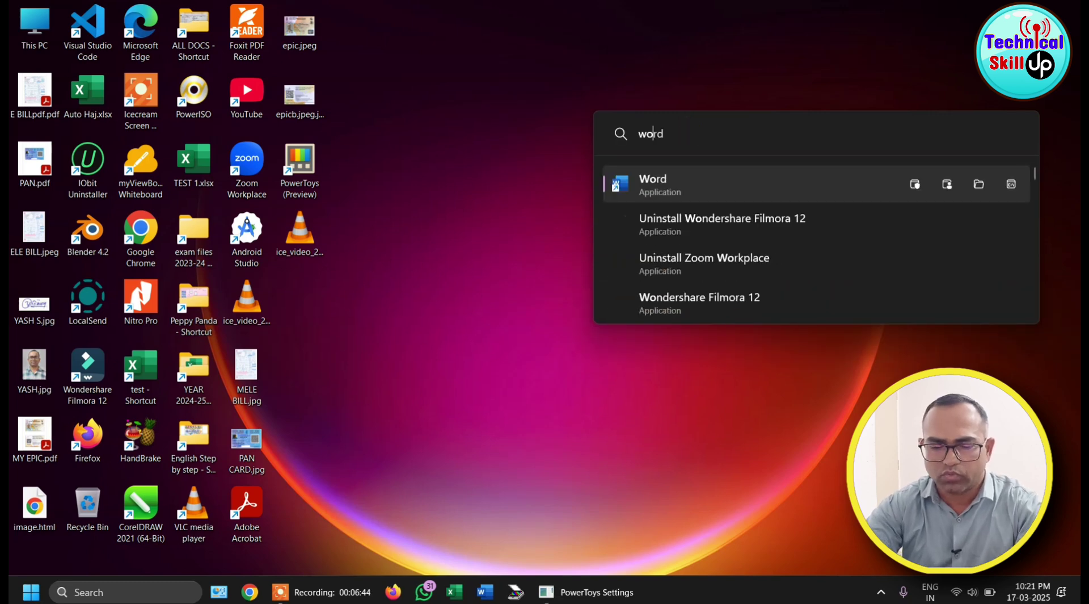
pyautogui.click(646, 193)
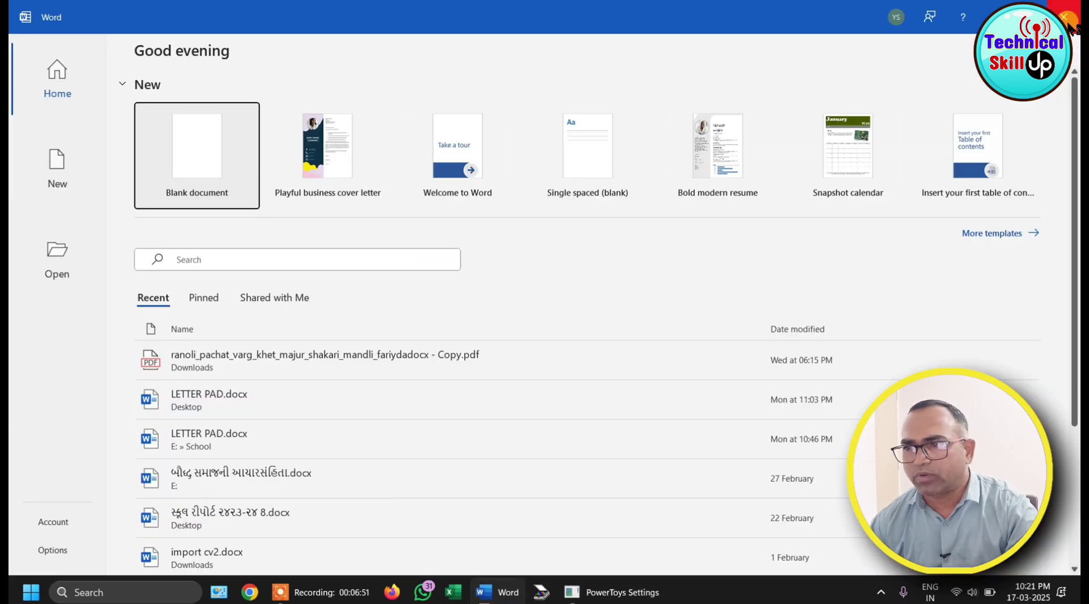
pyautogui.click(1063, 17)
pyautogui.click(1069, 9)
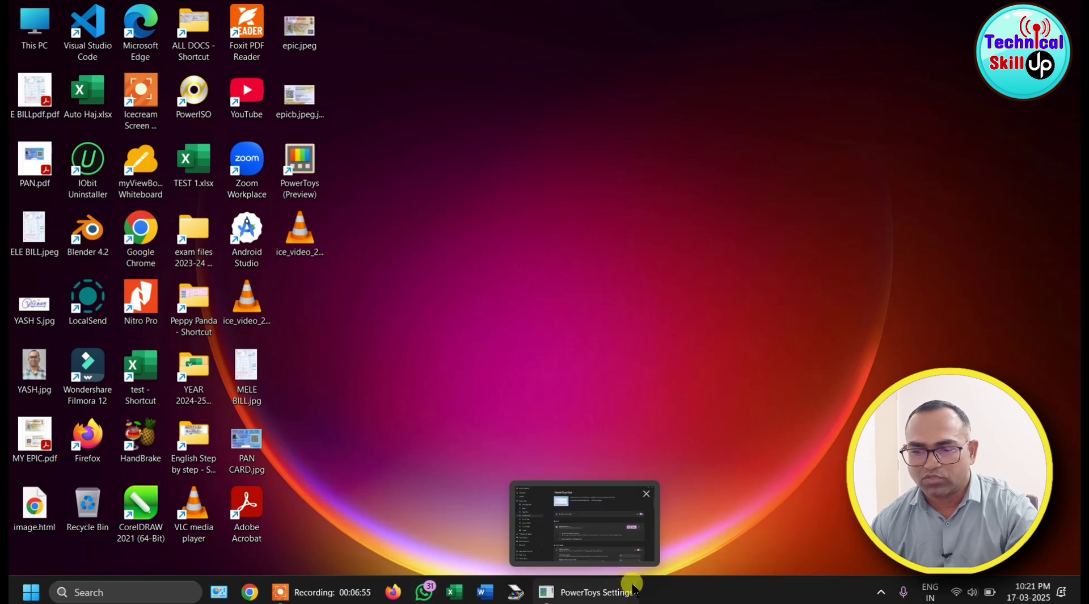
# Return to PowerToys Settings, open the Screen Ruler page and bring up the ruler's command bar
pyautogui.click(595, 591)
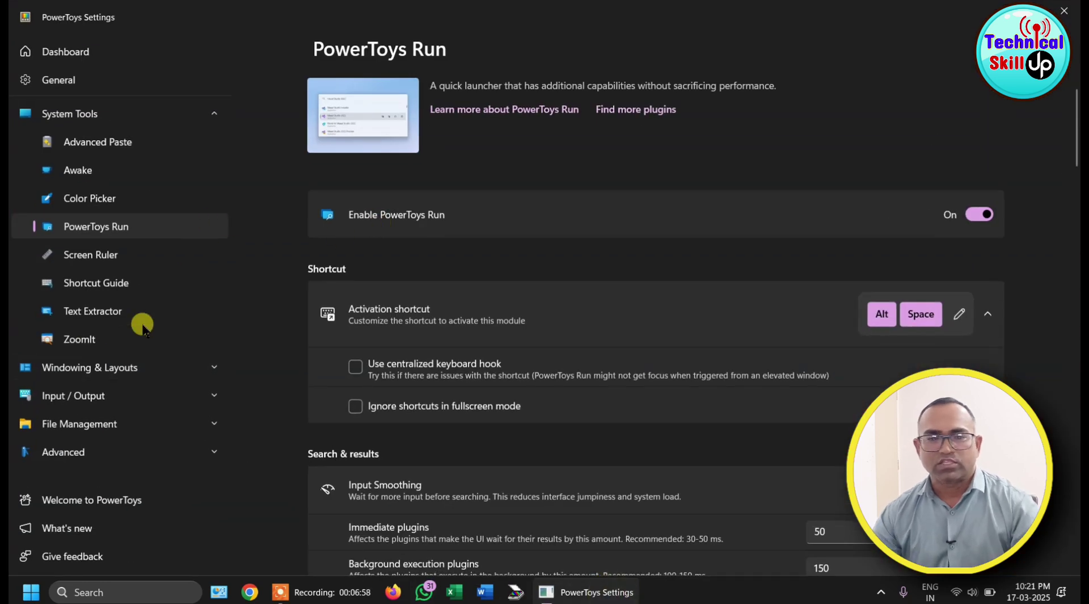
pyautogui.click(83, 260)
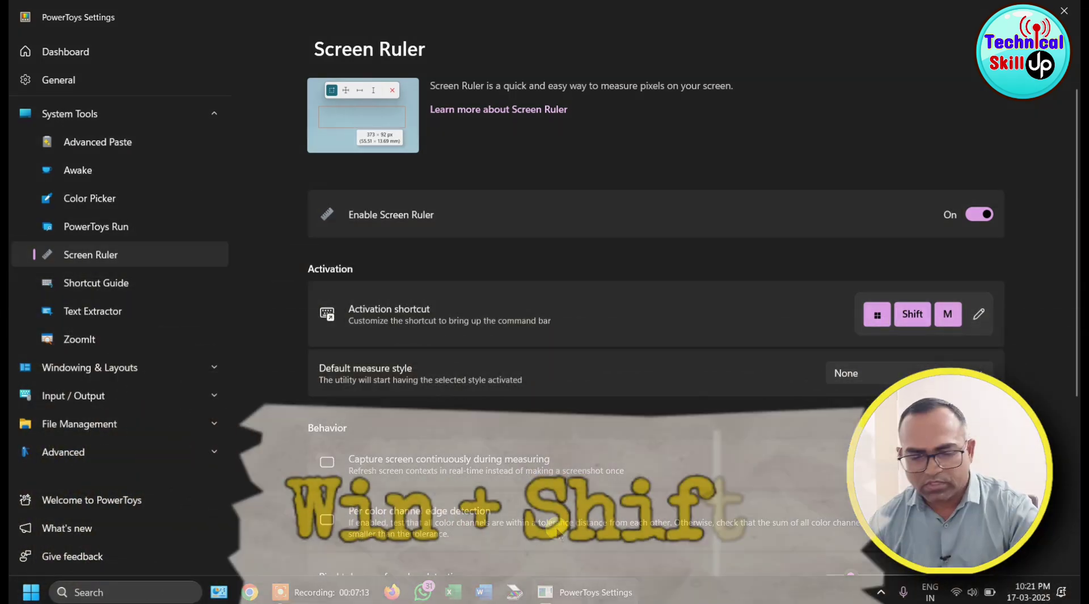
pyautogui.press('super+shift+m')
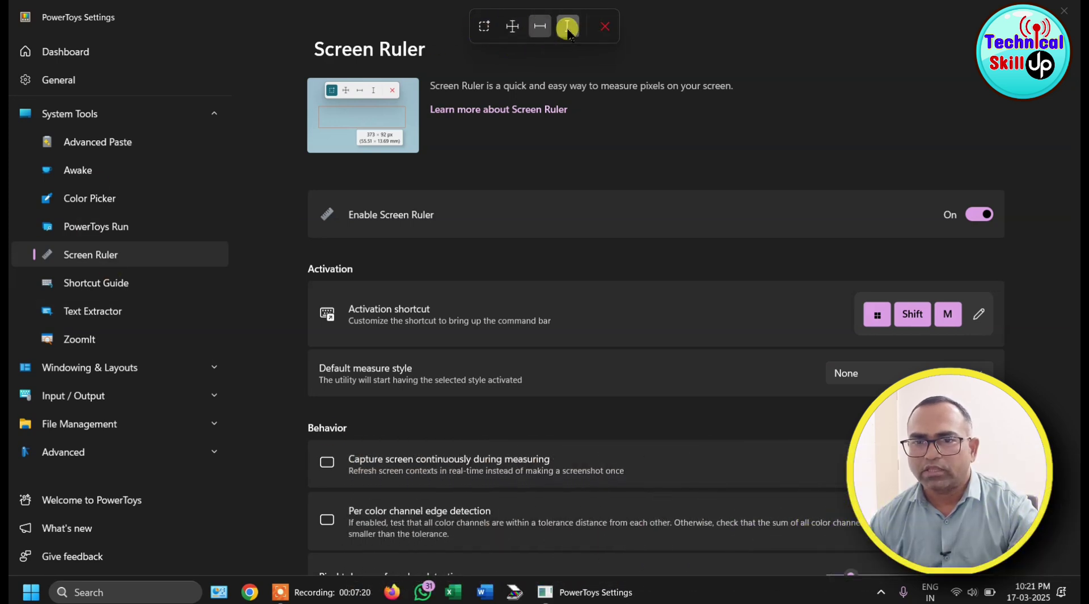
# Measure the Enable Screen Ruler row, the preview image and other screen areas with the ruler's bounds tool
pyautogui.click(485, 27)
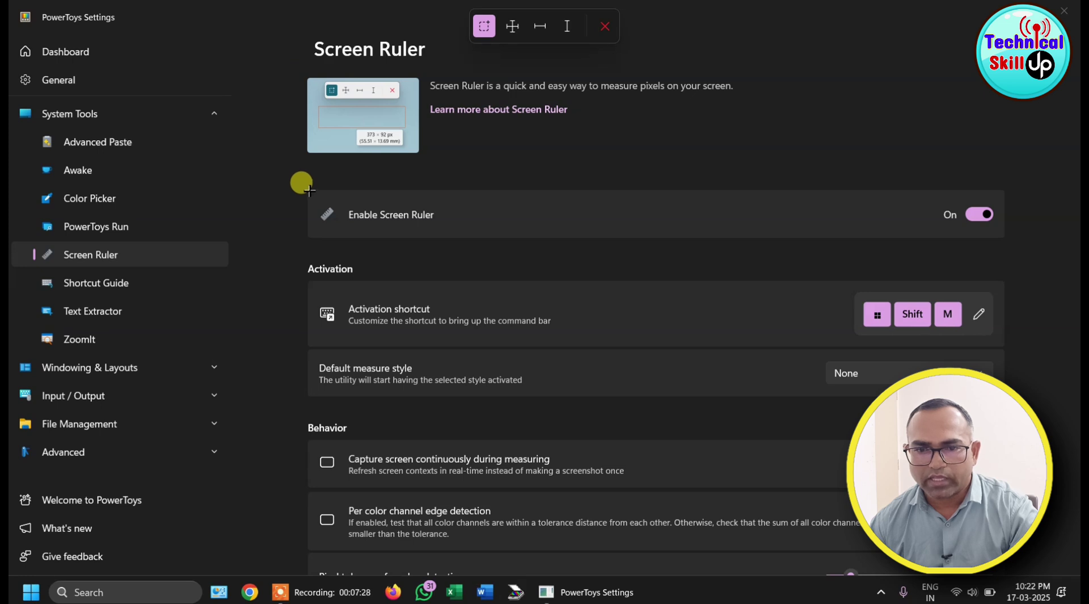
pyautogui.moveTo(310, 190); pyautogui.dragTo(982, 214)
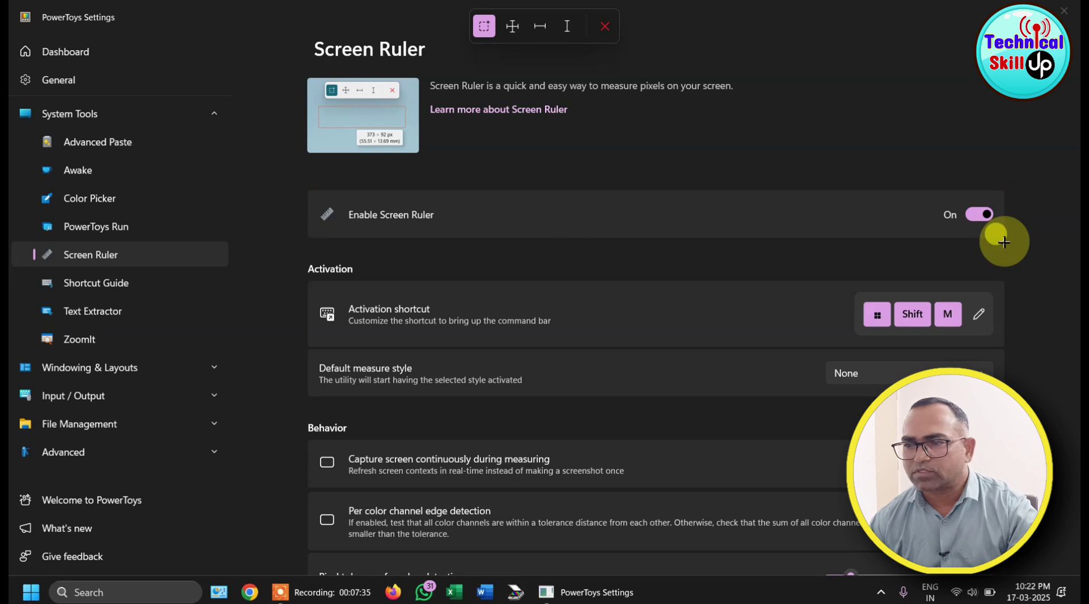
pyautogui.moveTo(311, 190); pyautogui.dragTo(1004, 242)
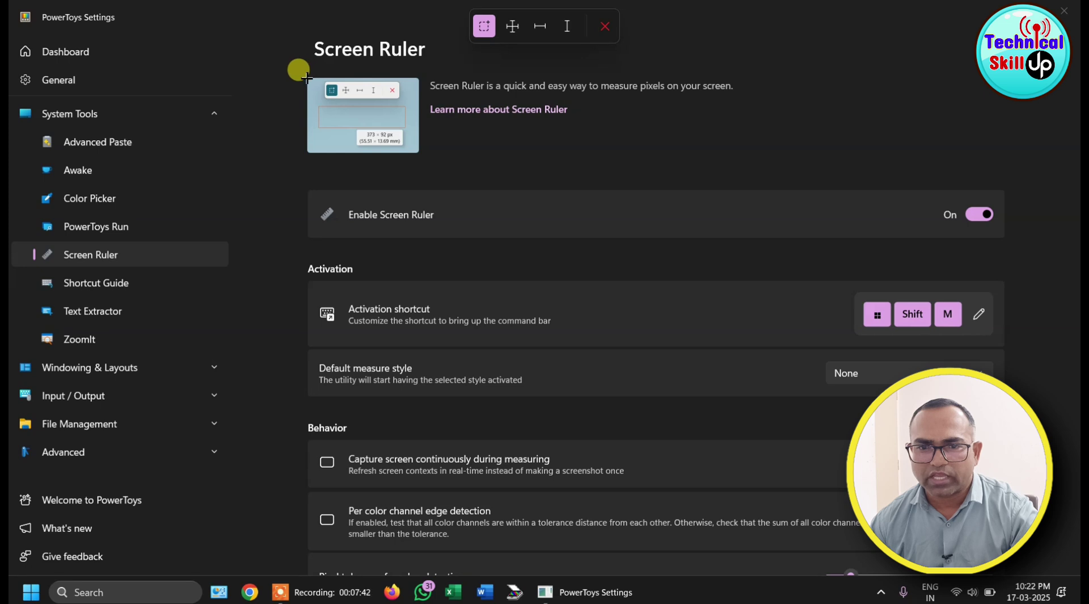
pyautogui.moveTo(307, 77); pyautogui.dragTo(418, 152)
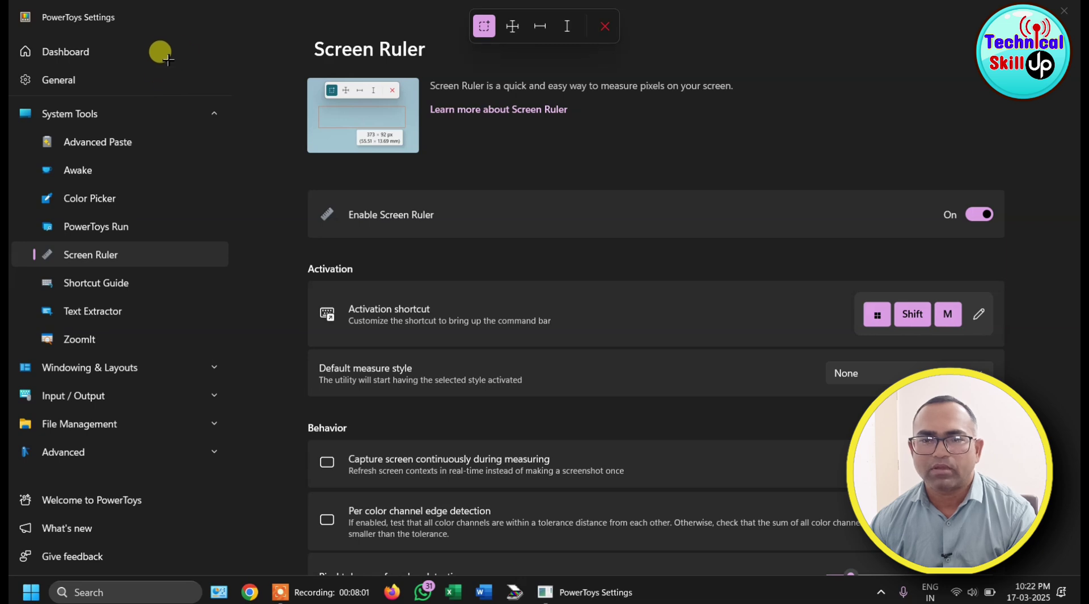
pyautogui.moveTo(161, 52)
pyautogui.mouseDown()
pyautogui.moveTo(304, 195)
pyautogui.moveTo(321, 175)
pyautogui.mouseUp()
pyautogui.moveTo(525, 164)
pyautogui.mouseDown()
pyautogui.moveTo(585, 238)
pyautogui.moveTo(747, 281)
pyautogui.mouseUp()
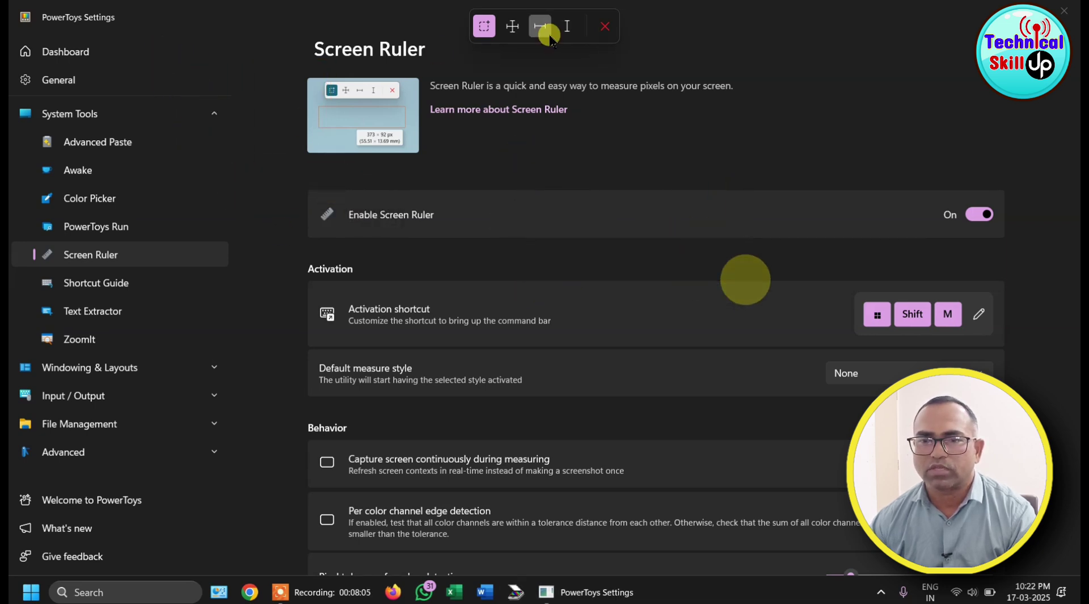
# Measure on-screen spacing with the combined, horizontal and vertical spacing tools, and close the Screen Ruler
pyautogui.click(514, 27)
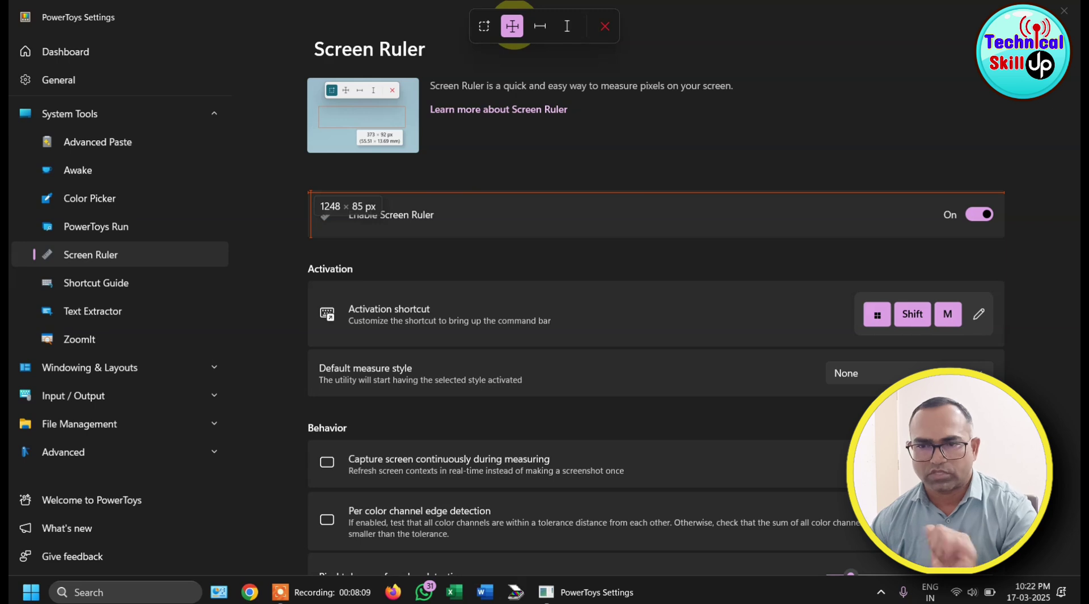
pyautogui.click(540, 26)
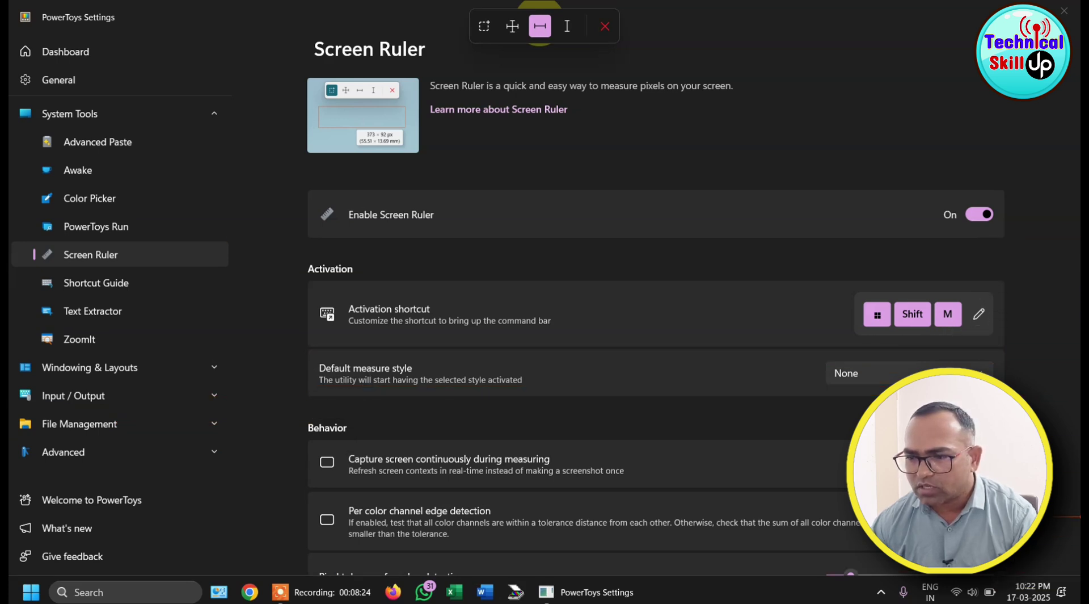
pyautogui.click(568, 26)
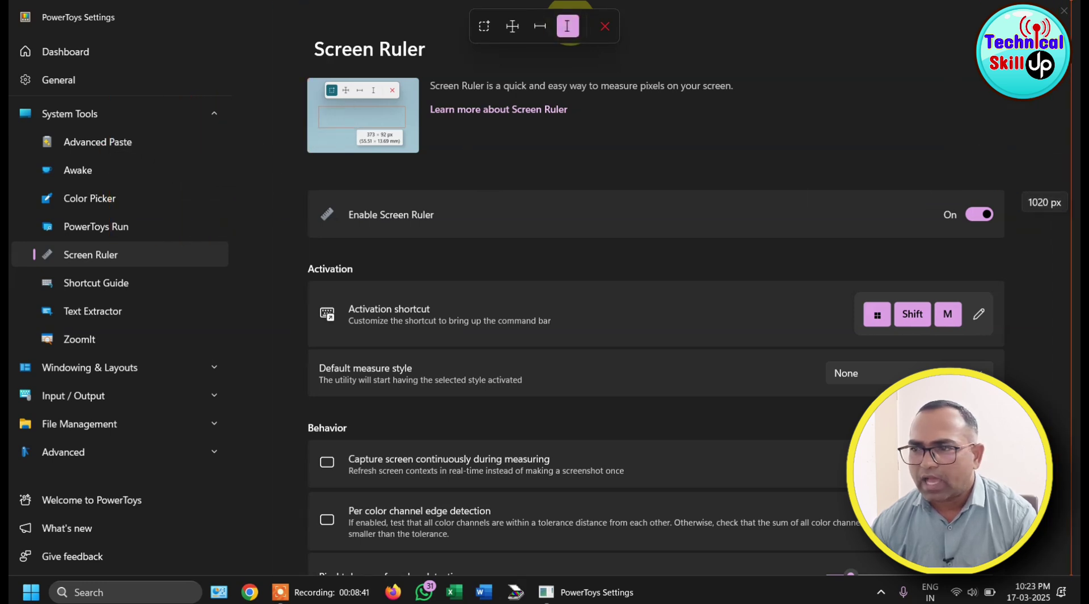
pyautogui.click(606, 26)
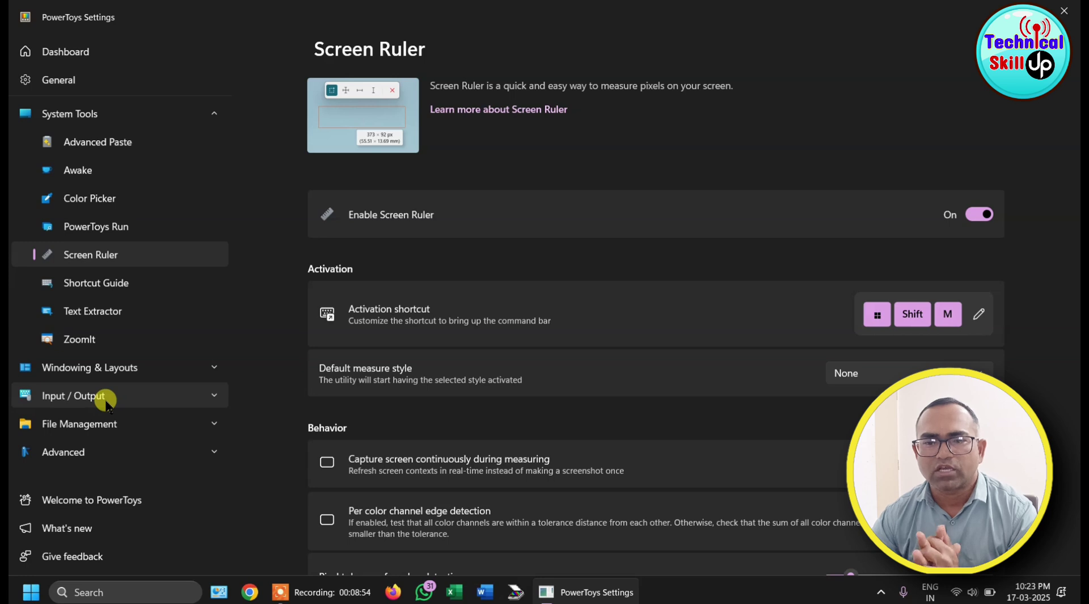
# View the Text Extractor settings page and switch to a Google Chrome window
pyautogui.click(86, 317)
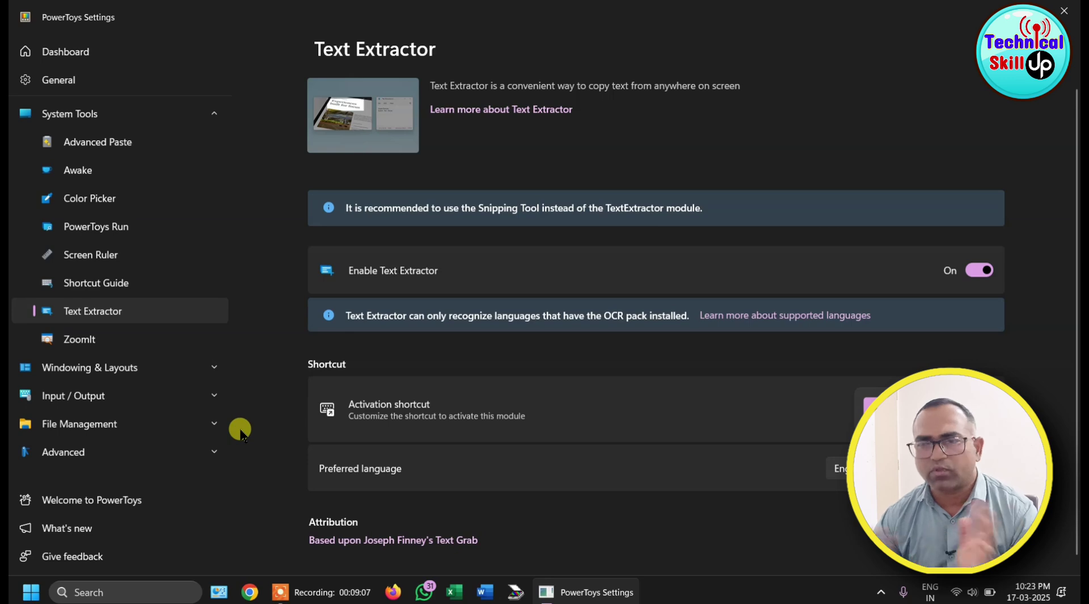
pyautogui.click(983, 16)
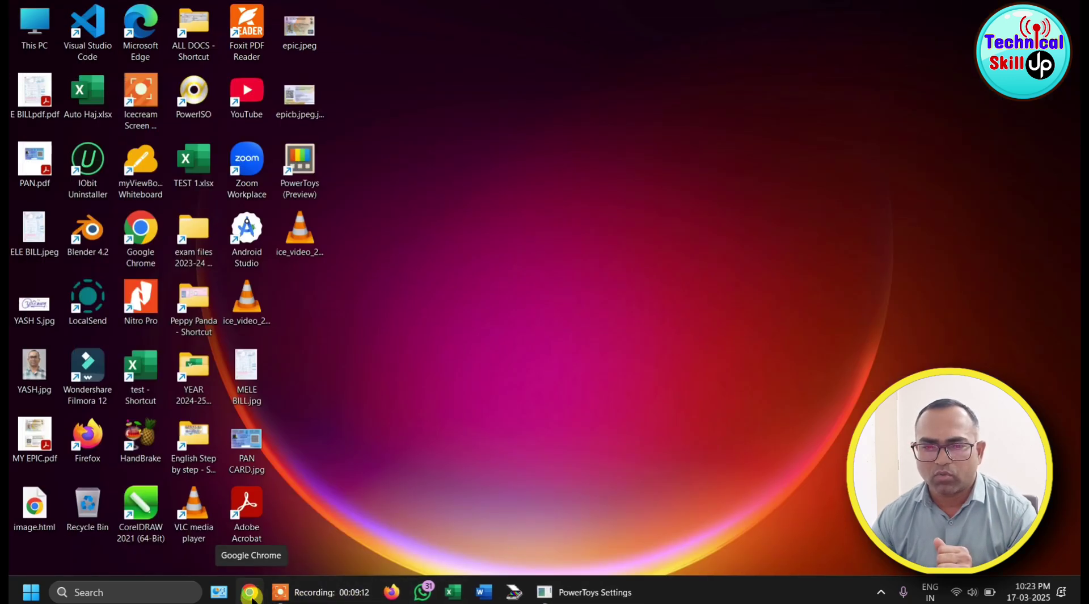
pyautogui.click(250, 592)
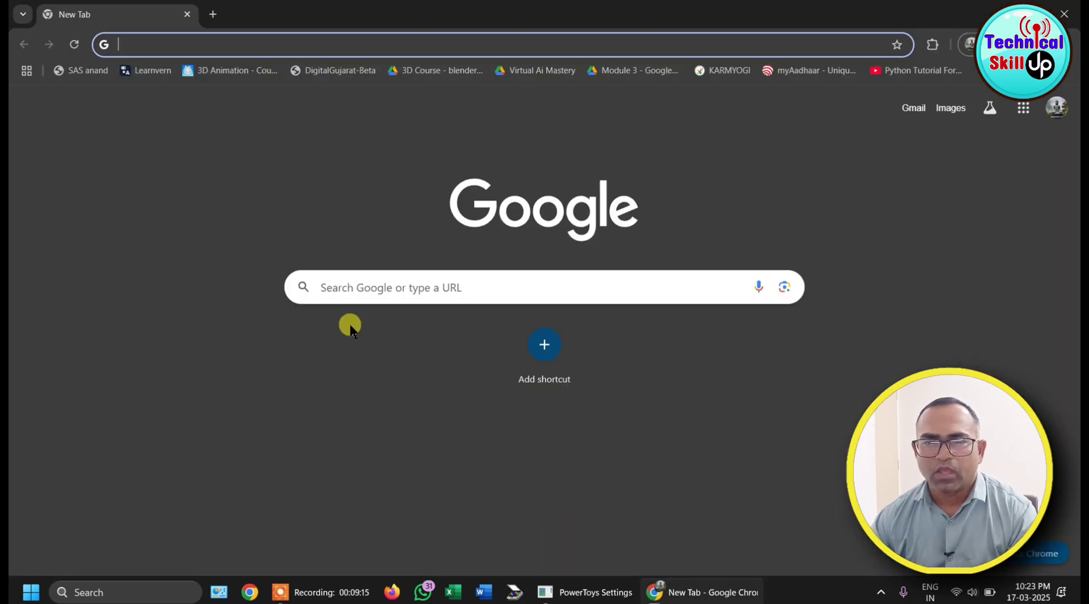
# Search Google for india and look through the results page
pyautogui.click(353, 285)
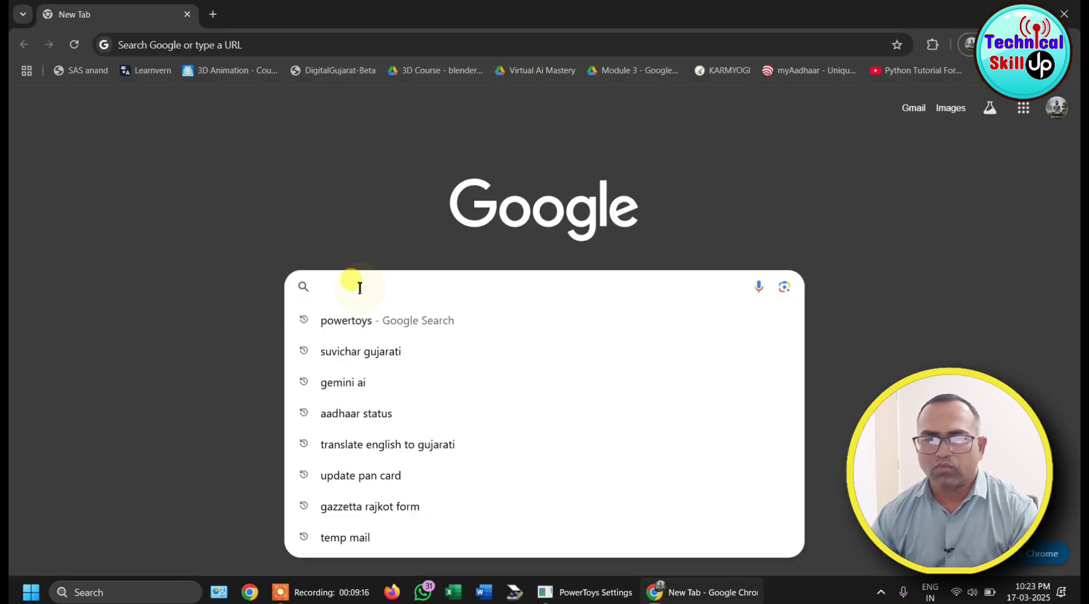
pyautogui.write('india')
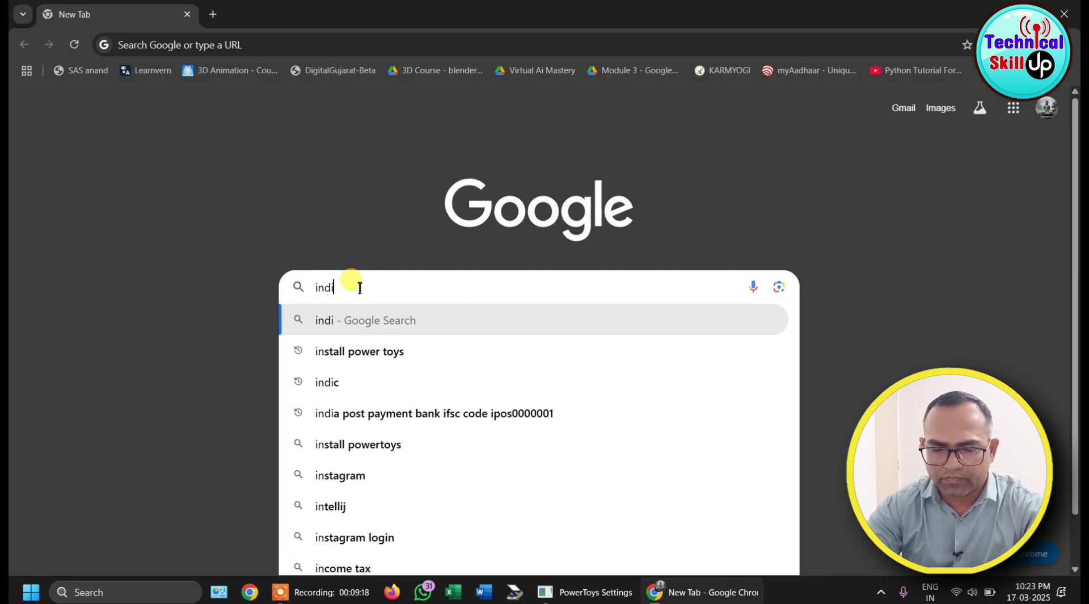
pyautogui.press('Return')
pyautogui.scroll(-10, 146, 291)
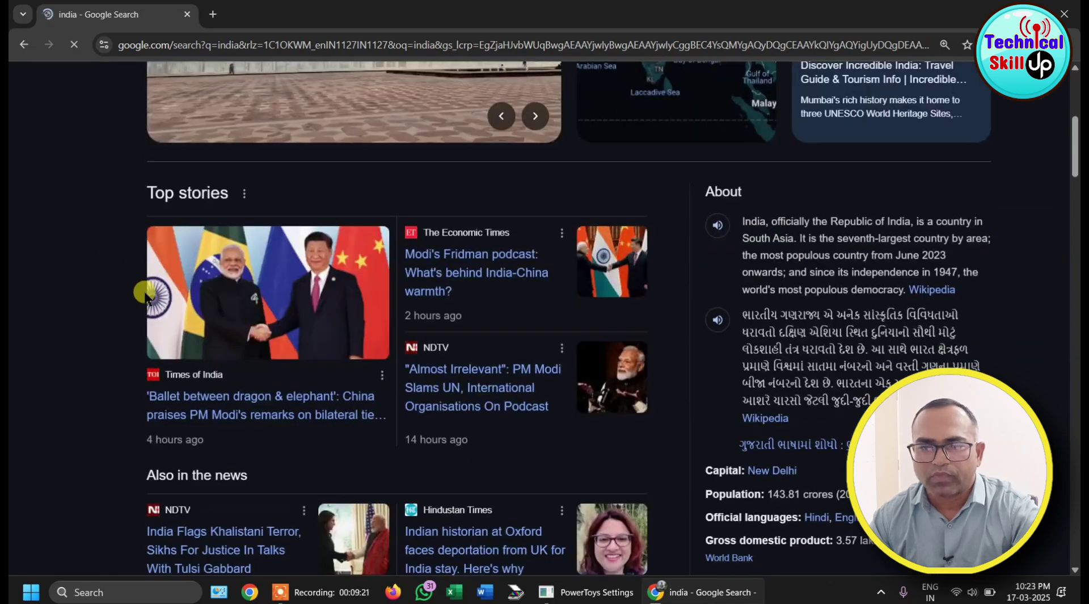
pyautogui.scroll(5, 222, 342)
pyautogui.scroll(-15, 284, 363)
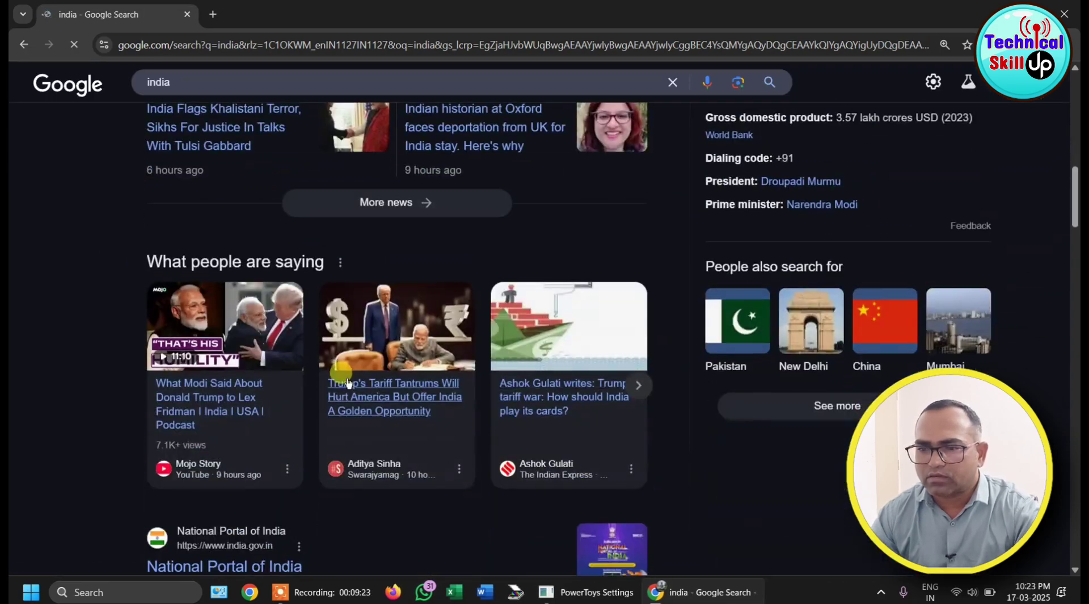
pyautogui.scroll(-20, 329, 388)
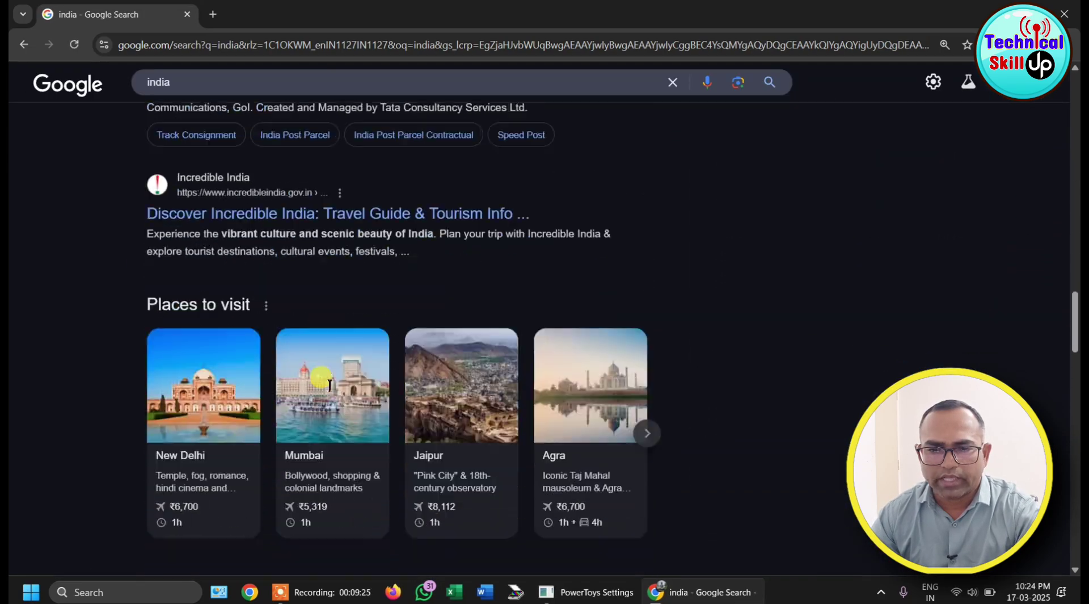
pyautogui.scroll(-14, 332, 390)
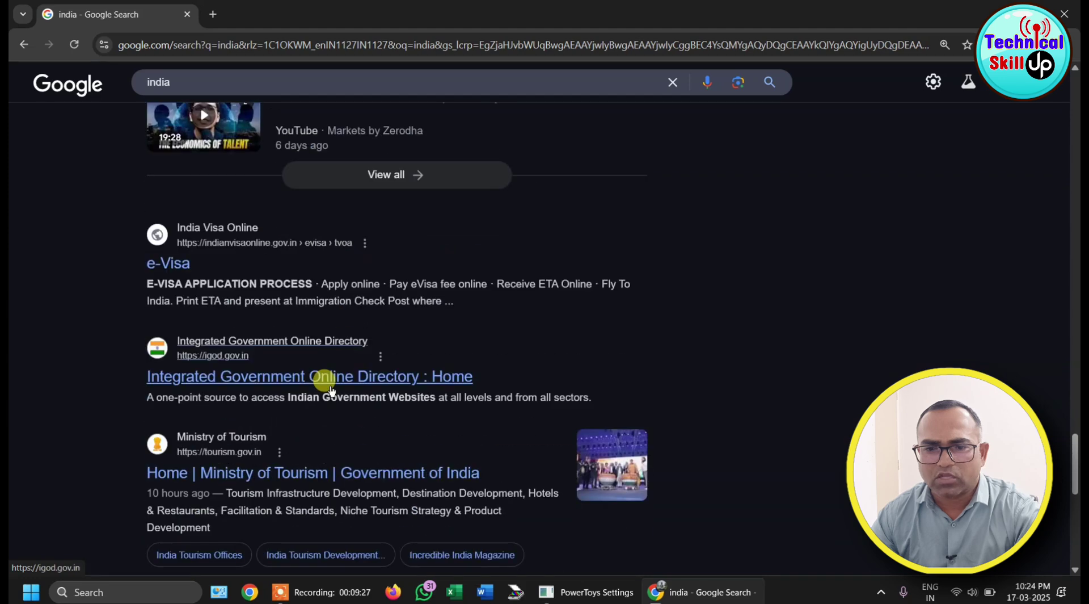
# Check the Text Extractor activation shortcut in PowerToys Settings, then capture the e-Visa result's description text from the Google results with it
pyautogui.scroll(6, 331, 387)
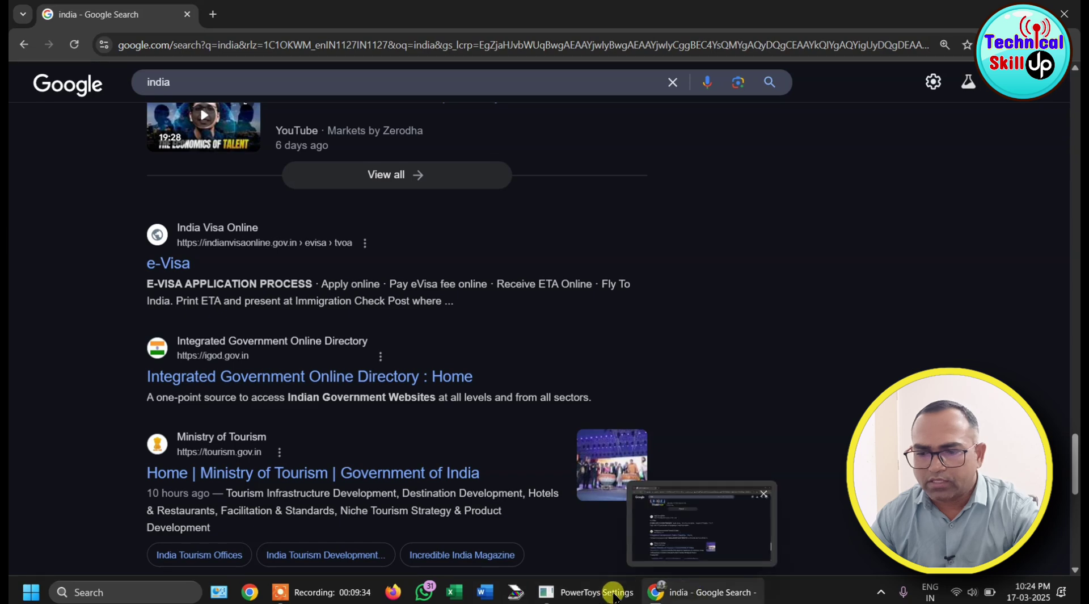
pyautogui.click(587, 592)
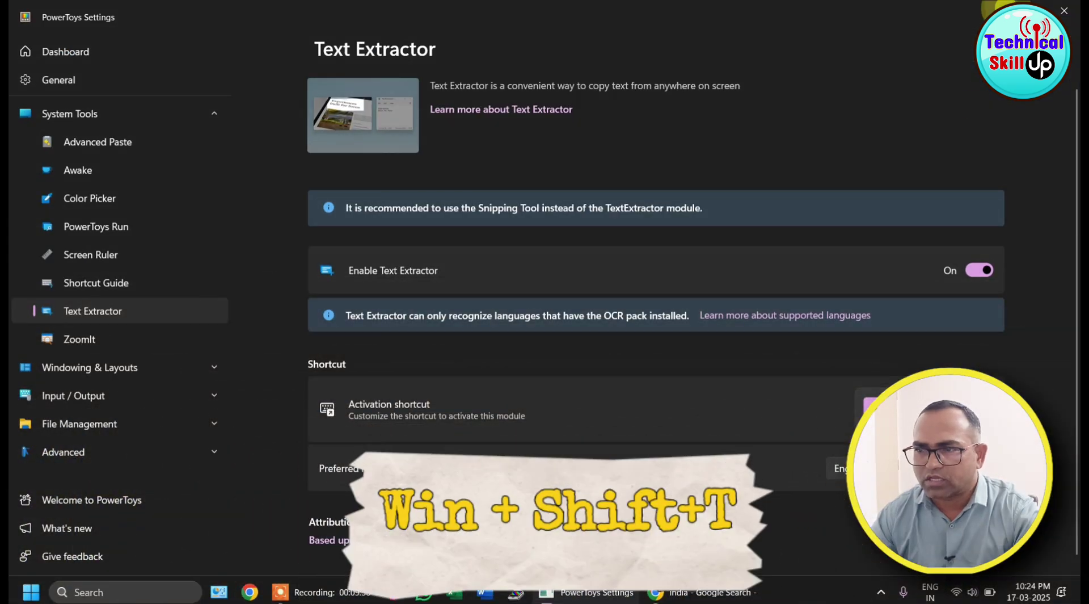
pyautogui.click(702, 591)
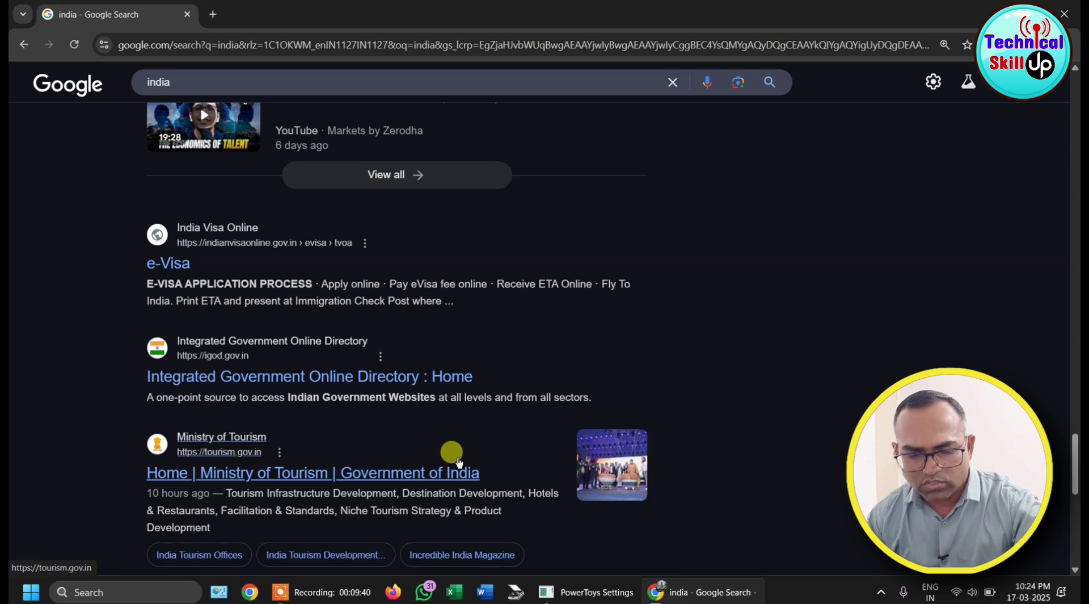
pyautogui.press('super+shift+t')
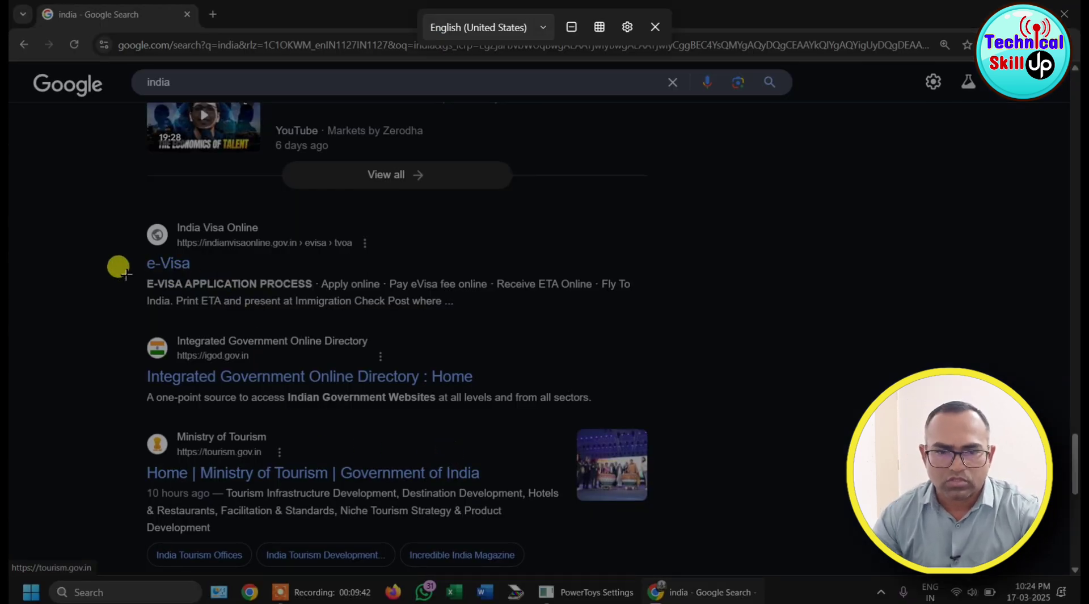
pyautogui.moveTo(145, 274); pyautogui.dragTo(647, 316)
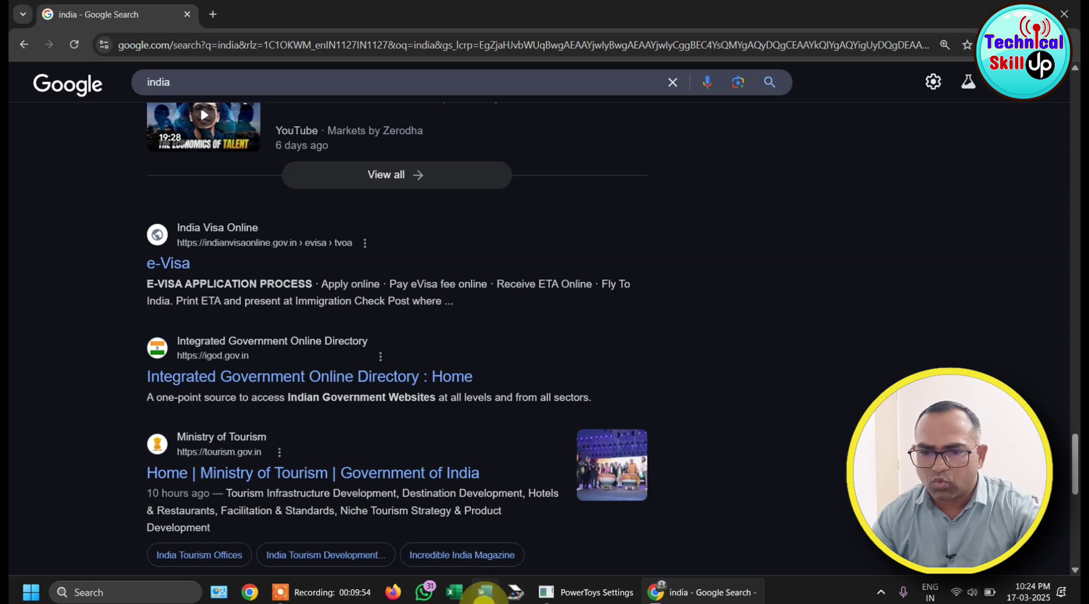
# Create a blank document in Word, paste the extracted e-Visa text into it and enlarge the view to read it
pyautogui.click(485, 592)
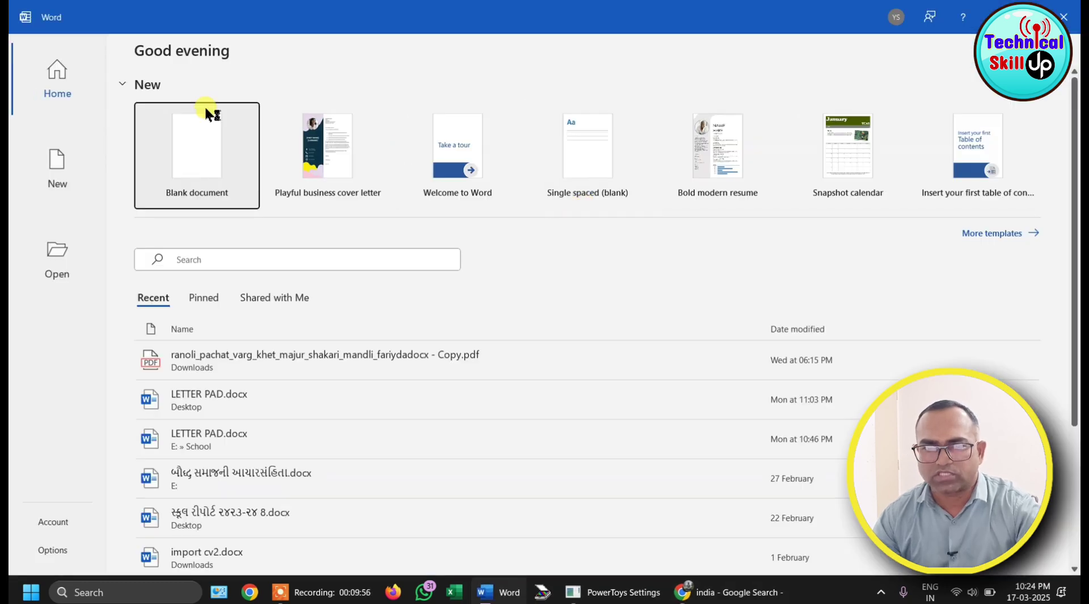
pyautogui.click(195, 142)
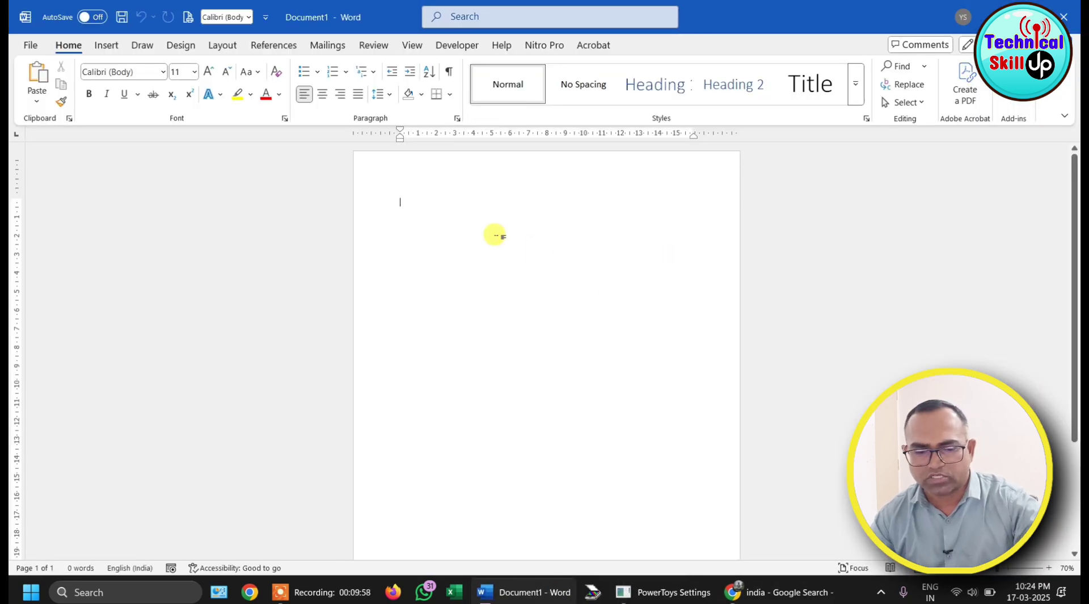
pyautogui.write('E-VISA APPLICATION PROCESS Apply online Pay eVisa fee online Receive ETA Online Fly To India. Print ETA and present at Immigration Check Post where ...')
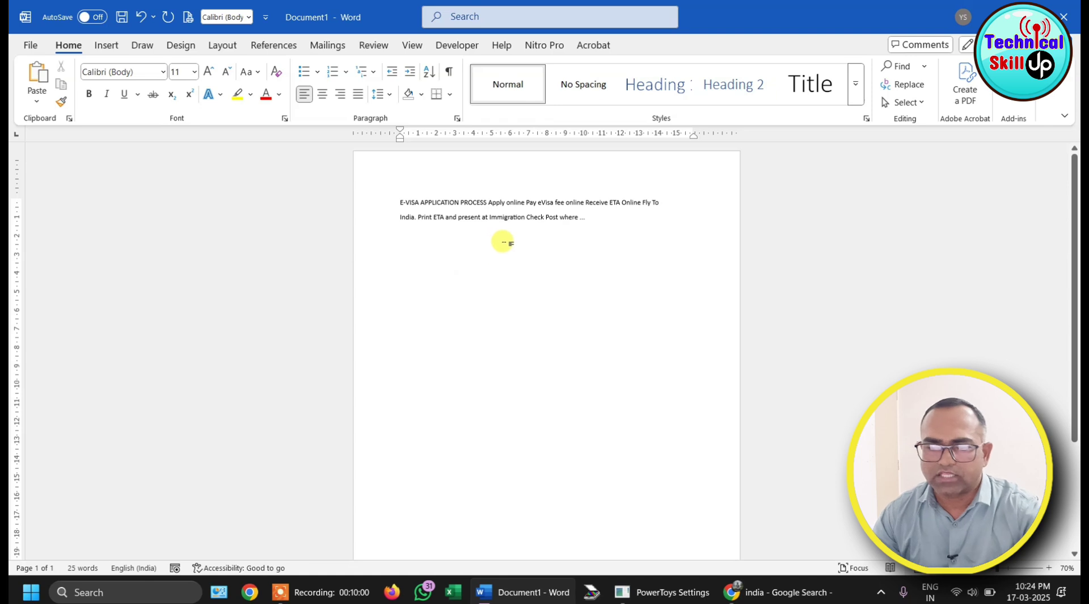
pyautogui.keyDown('ctrl'); pyautogui.scroll(6, 509, 235); pyautogui.keyUp('ctrl')
pyautogui.keyDown('ctrl'); pyautogui.scroll(5, 505, 228); pyautogui.keyUp('ctrl')
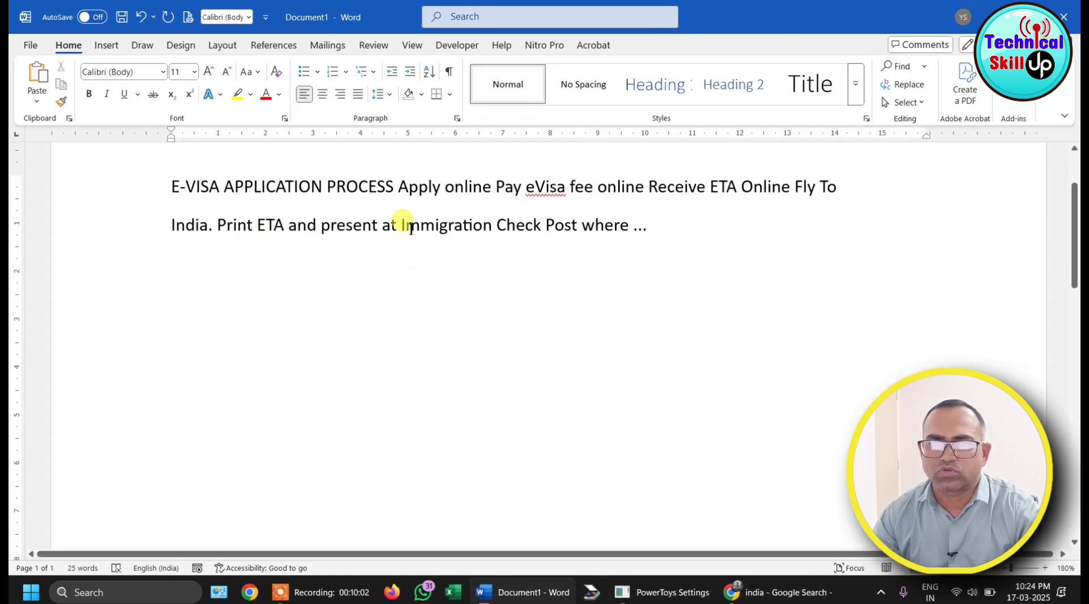
pyautogui.keyDown('ctrl'); pyautogui.scroll(-5, 411, 227); pyautogui.keyUp('ctrl')
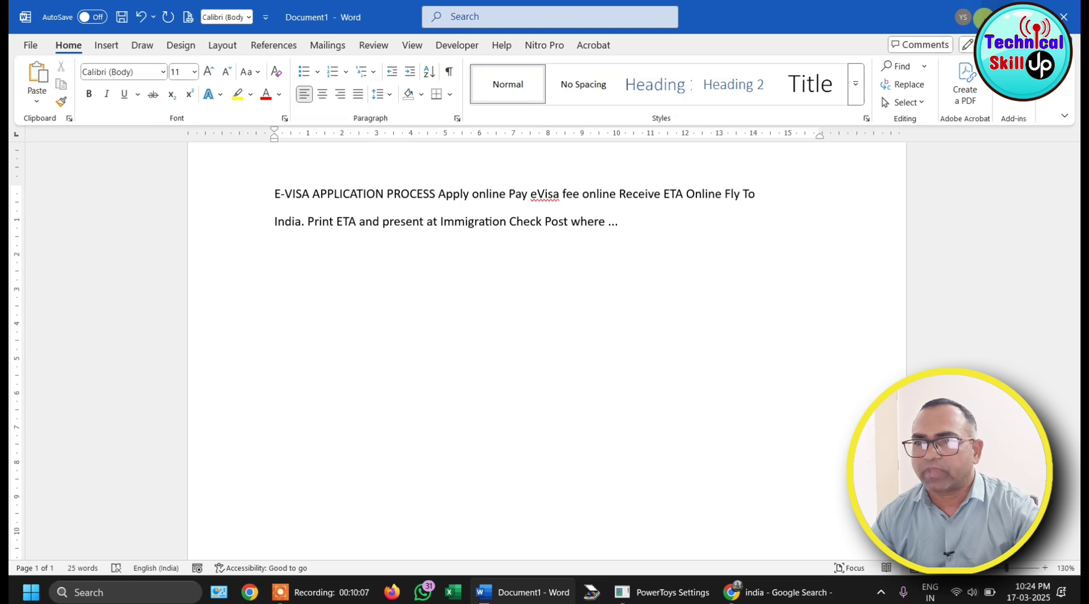
# Minimize the Word document, return to PowerToys Settings and turn off Text Extractor
pyautogui.click(978, 17)
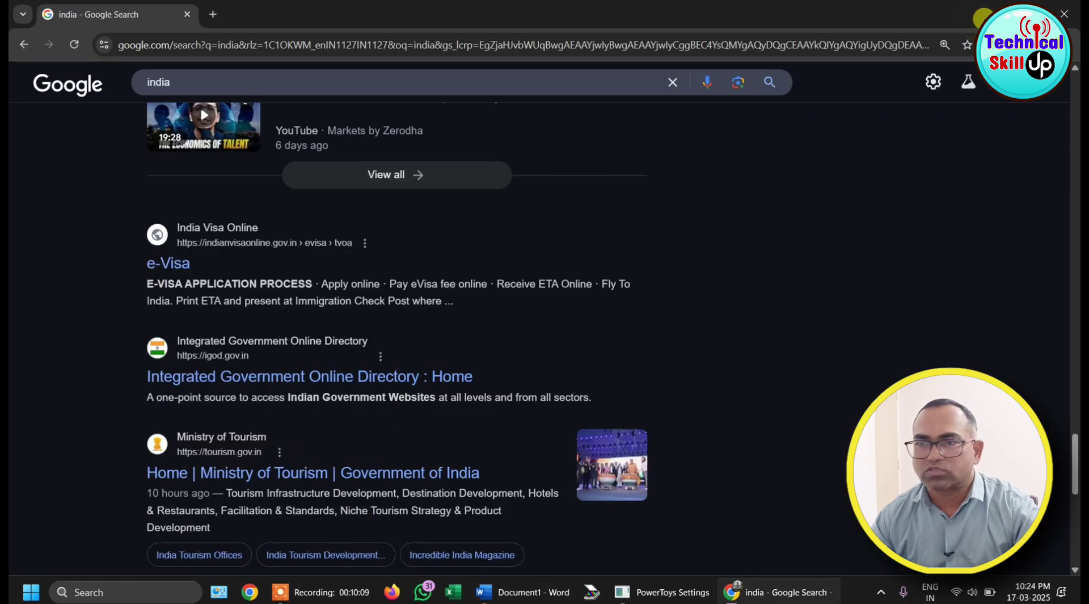
pyautogui.click(630, 592)
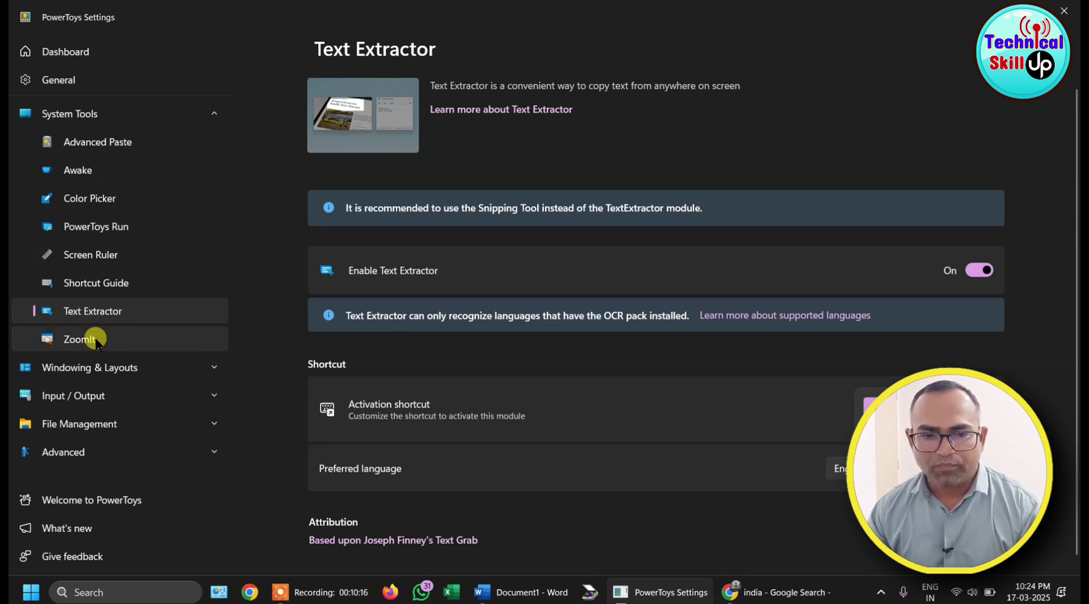
pyautogui.click(985, 272)
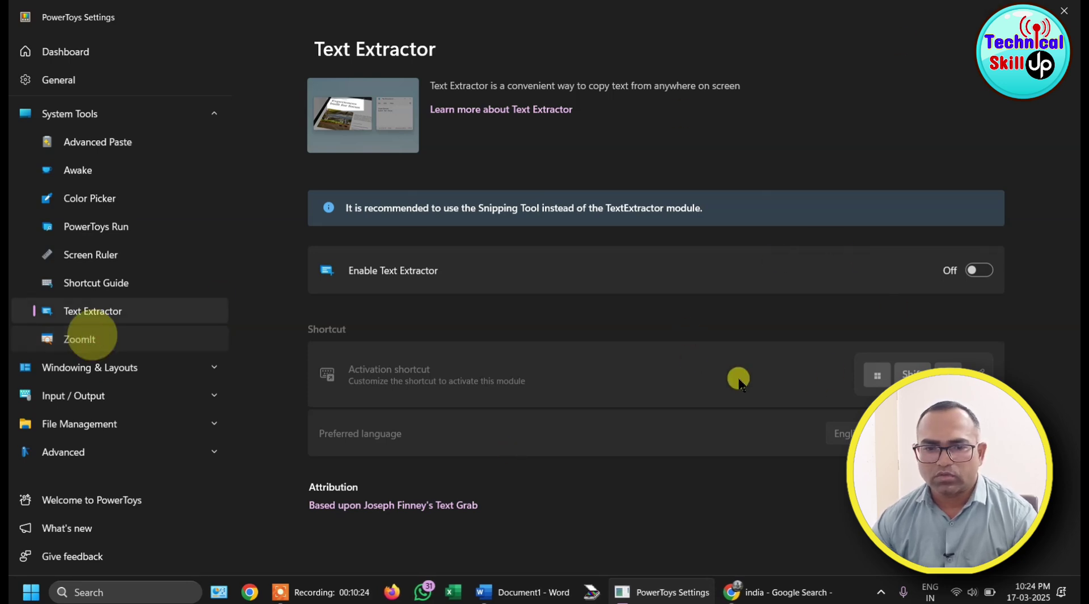
# View the ZoomIt zoom settings, then switch to Chrome and return to the start of the india search results
pyautogui.scroll(-5, 726, 282)
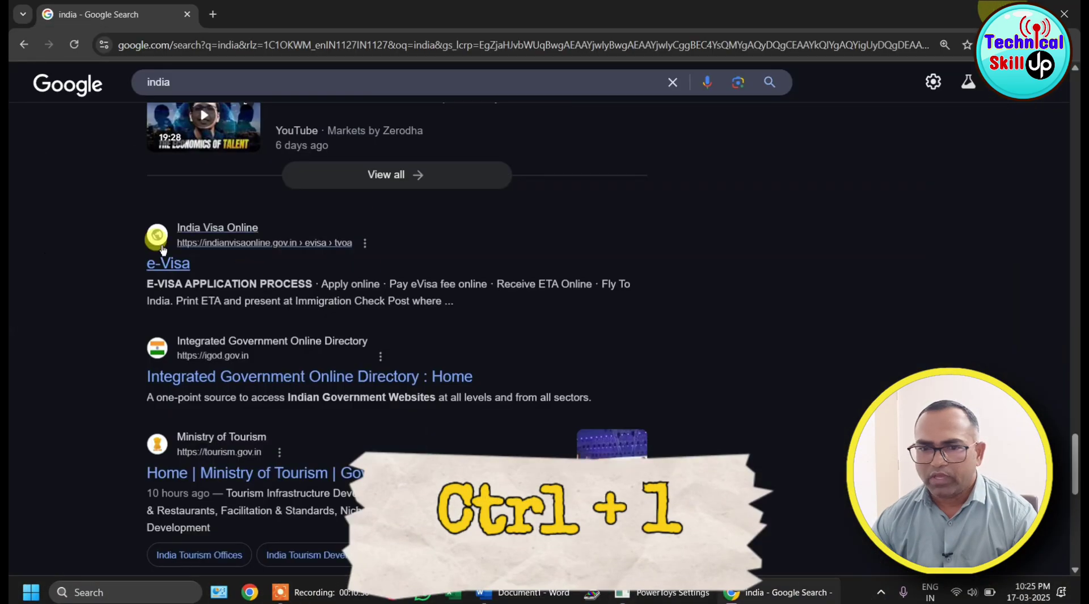
pyautogui.scroll(15, 244, 247)
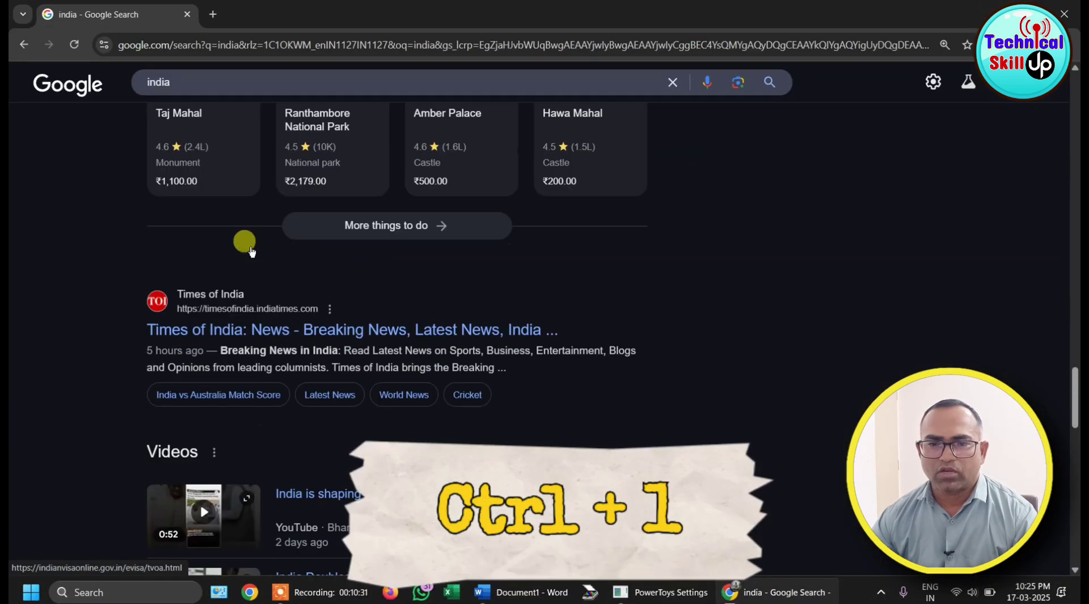
pyautogui.scroll(10, 251, 251)
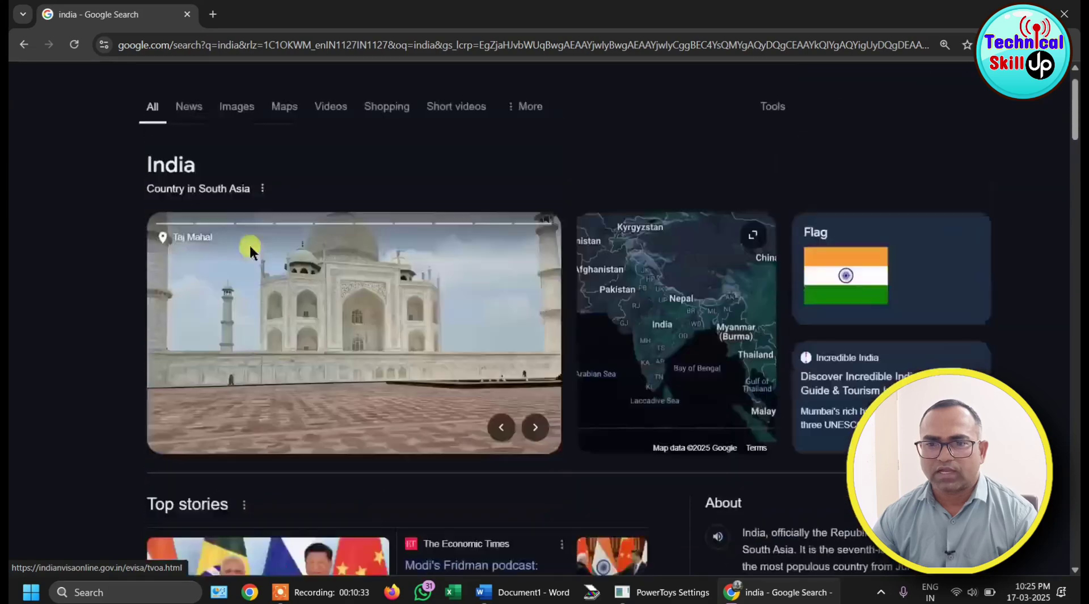
pyautogui.scroll(-2, 597, 324)
pyautogui.scroll(2, 624, 334)
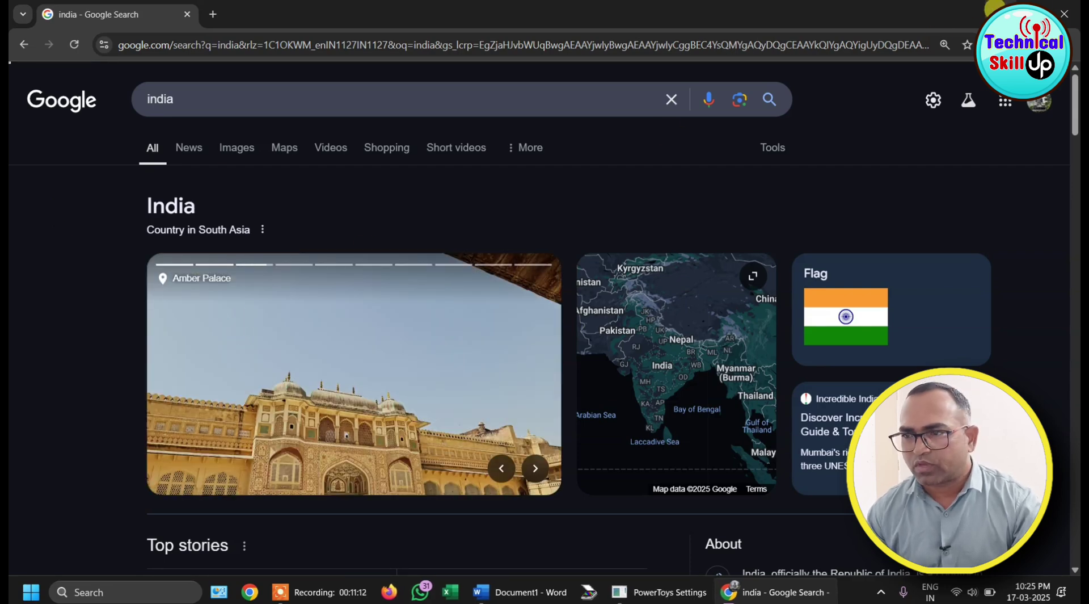
# Minimize Chrome, return to PowerToys Settings and open the Always On Top page under Windowing & Layouts
pyautogui.click(970, 9)
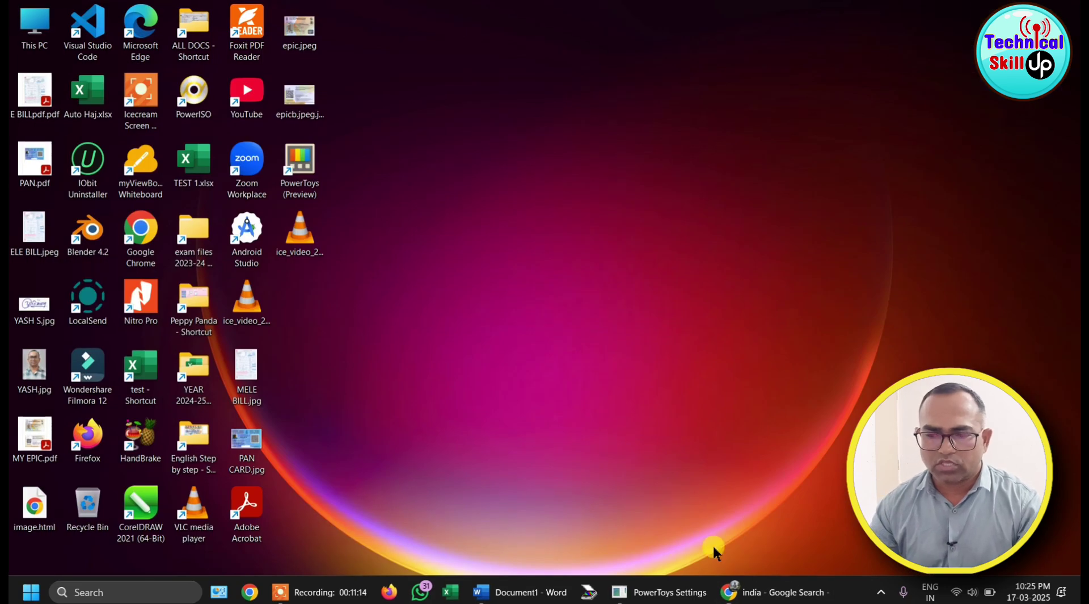
pyautogui.click(686, 592)
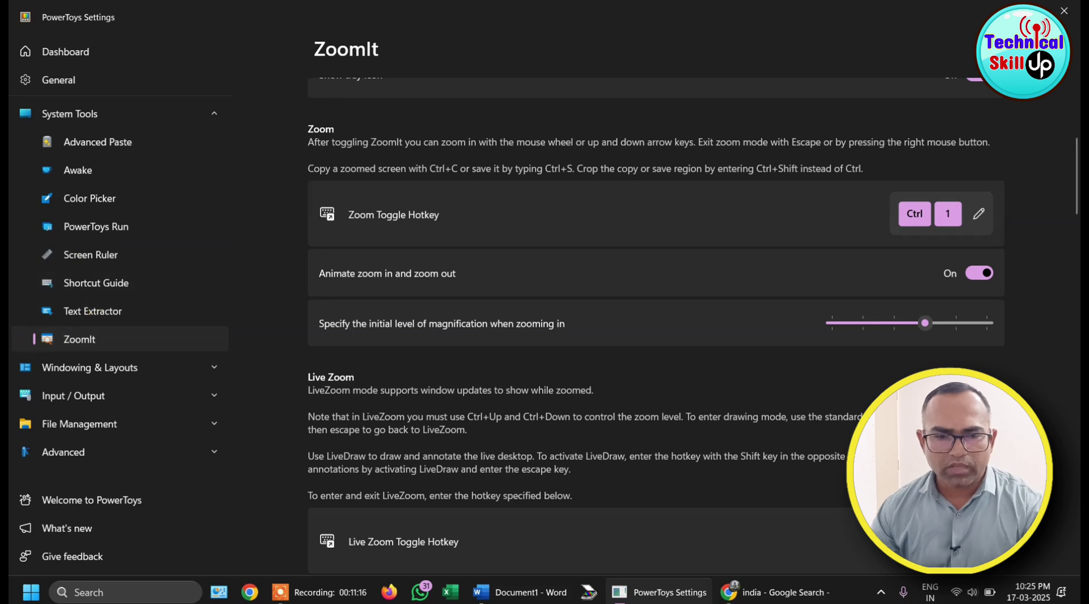
pyautogui.click(194, 118)
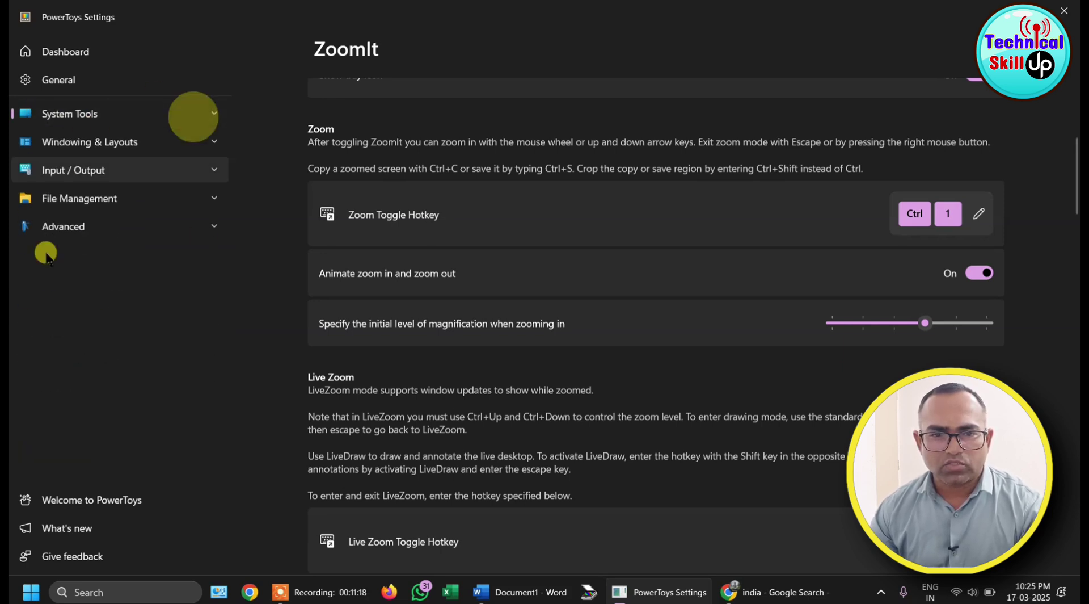
pyautogui.click(67, 144)
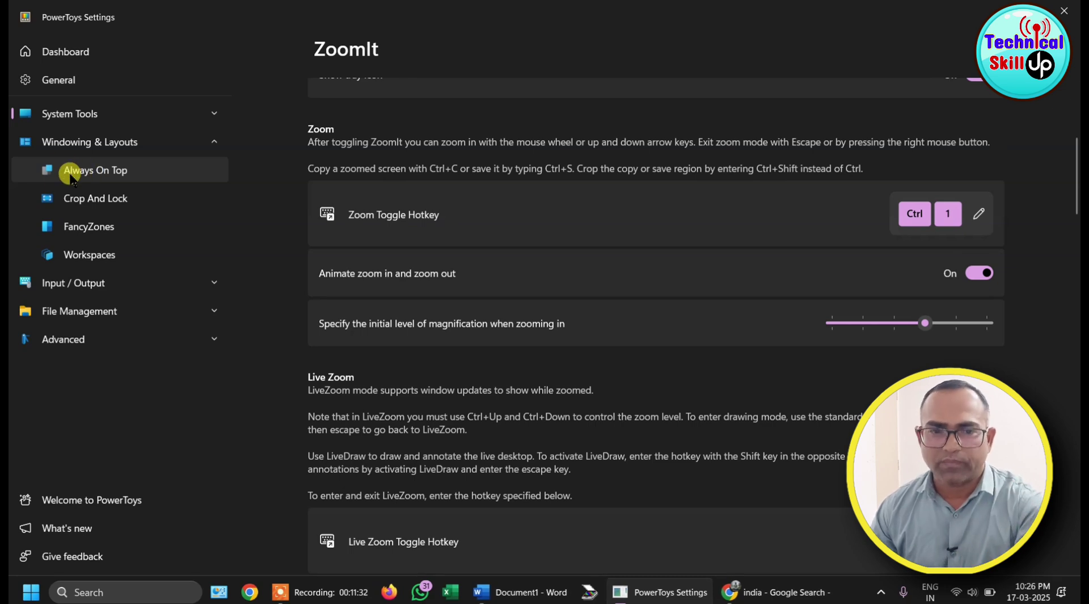
pyautogui.click(71, 175)
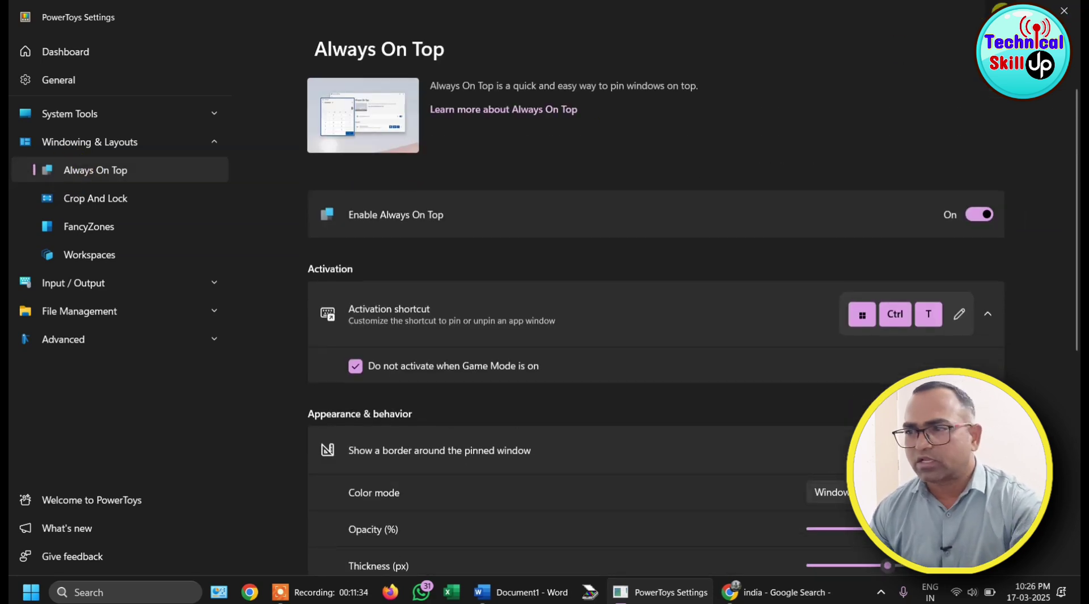
# Switch to the Word document, open Calculator over it, move the Calculator window aside and enter 244324
pyautogui.click(1000, 9)
pyautogui.click(522, 590)
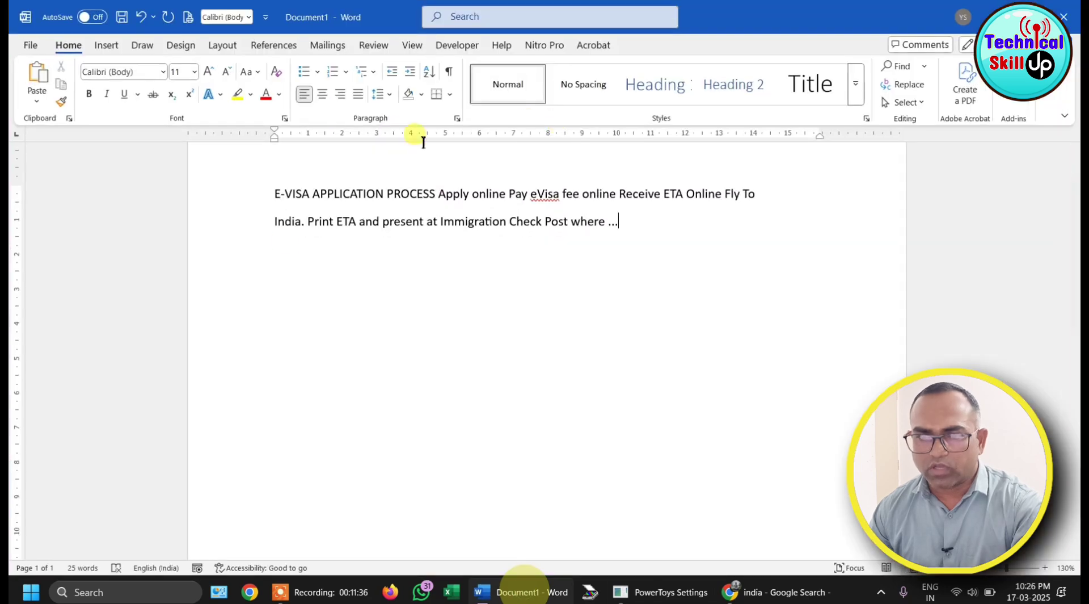
pyautogui.scroll(1, 284, 182)
pyautogui.scroll(-2, 292, 198)
pyautogui.scroll(1, 352, 227)
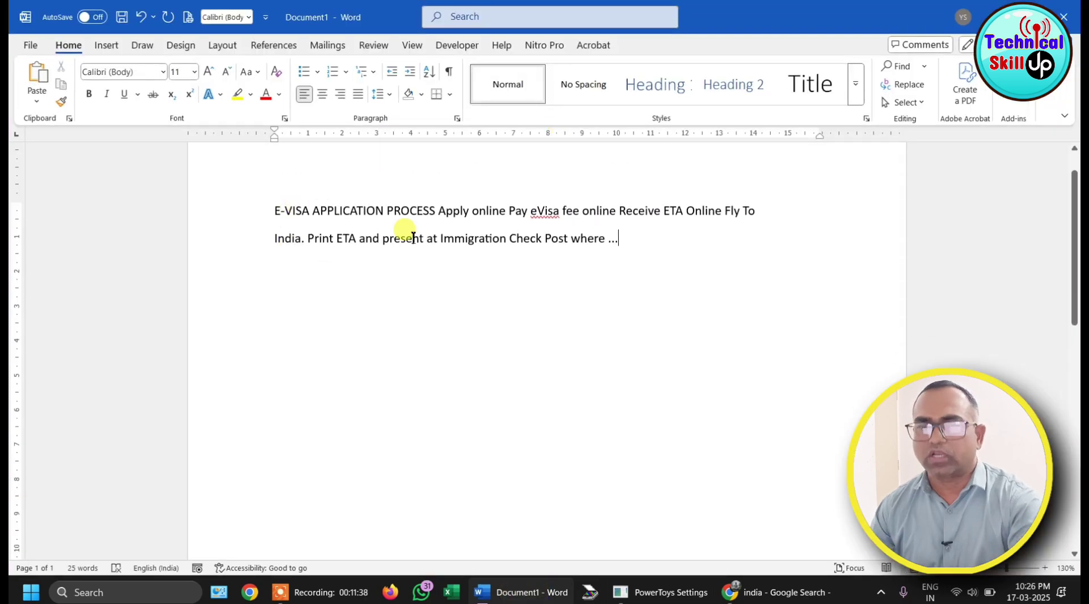
pyautogui.click(86, 588)
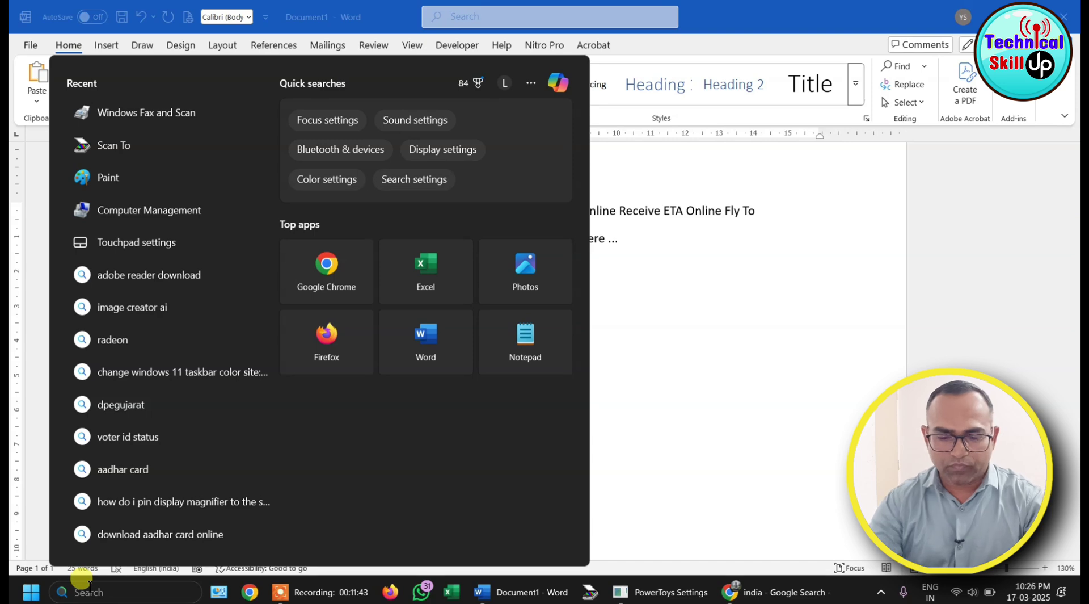
pyautogui.write('calculator')
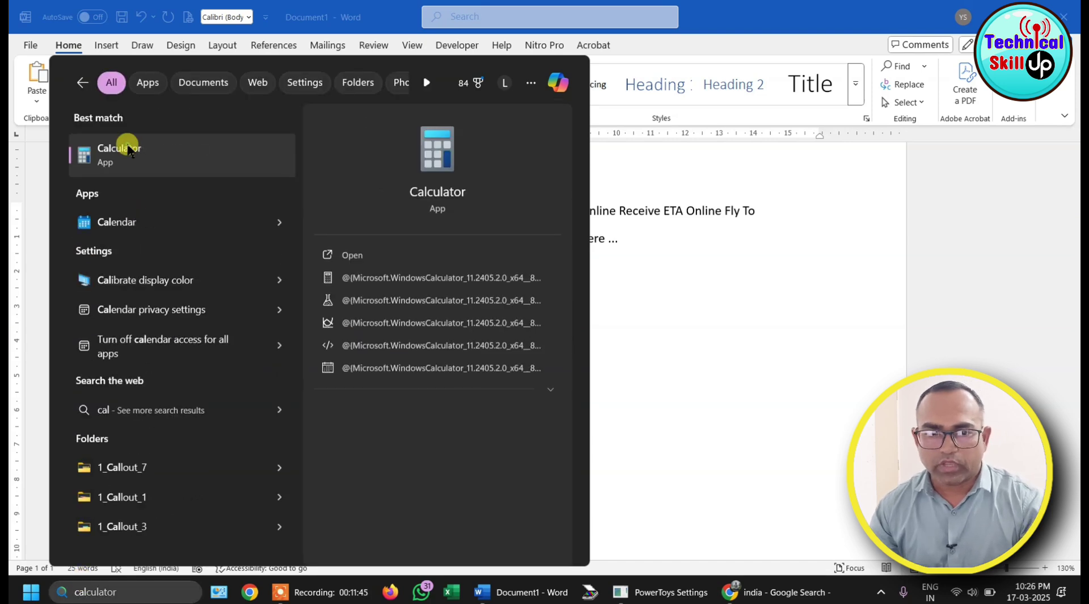
pyautogui.click(129, 150)
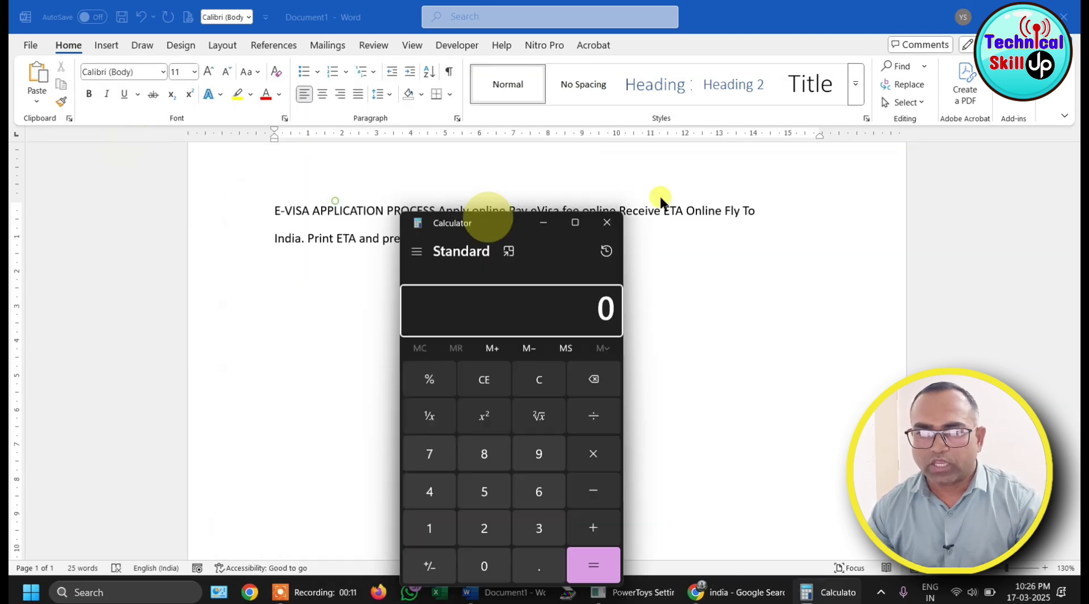
pyautogui.moveTo(661, 198); pyautogui.dragTo(766, 151)
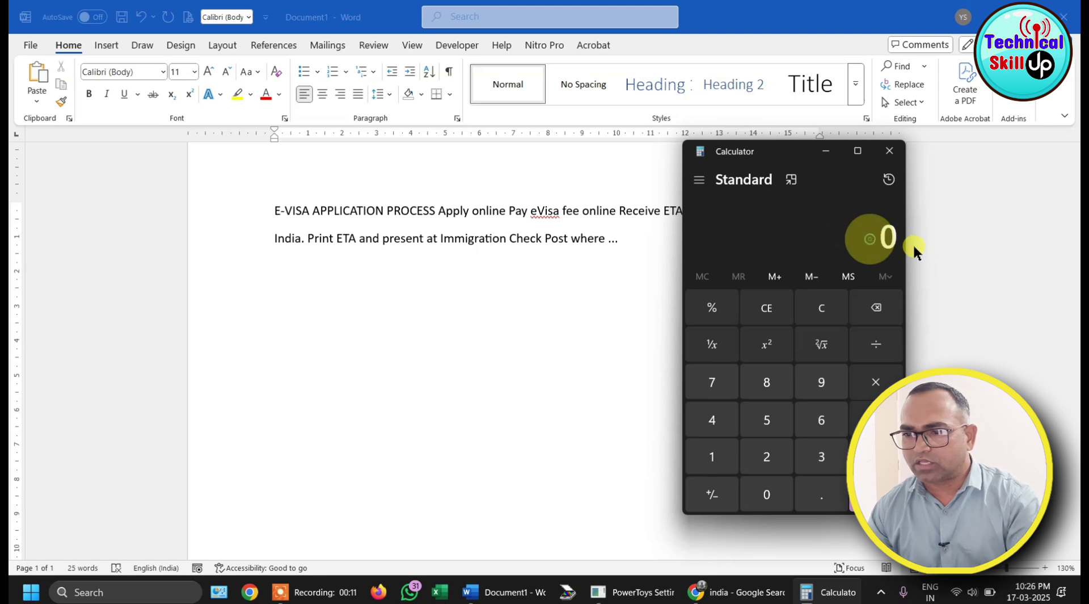
pyautogui.write('244324')
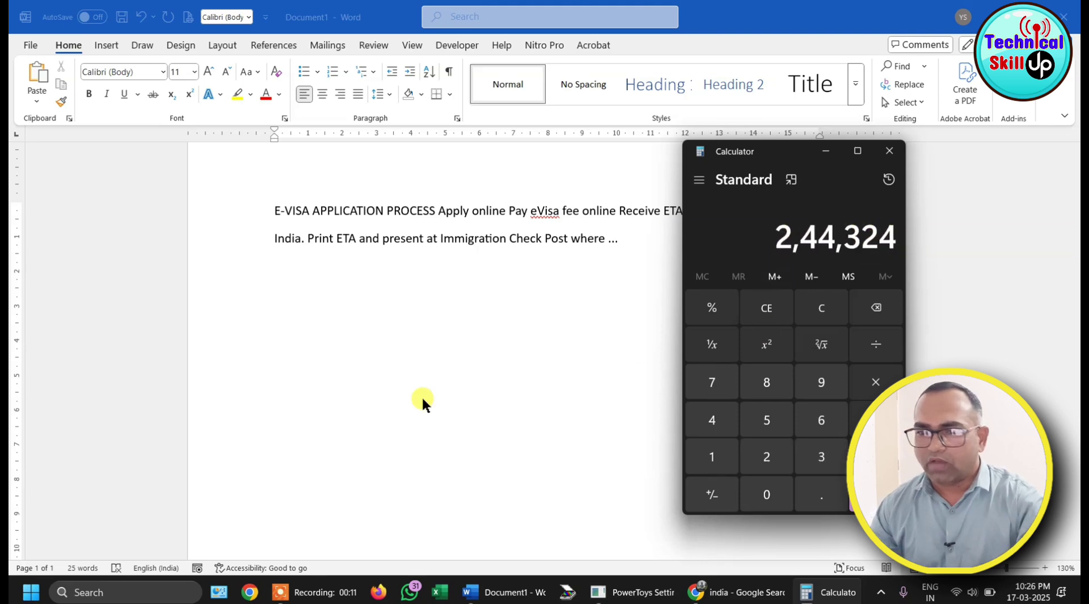
# Alternate between the Word and Calculator windows to check which stays in front, then reopen the Always On Top settings for its activation shortcut
pyautogui.click(325, 238)
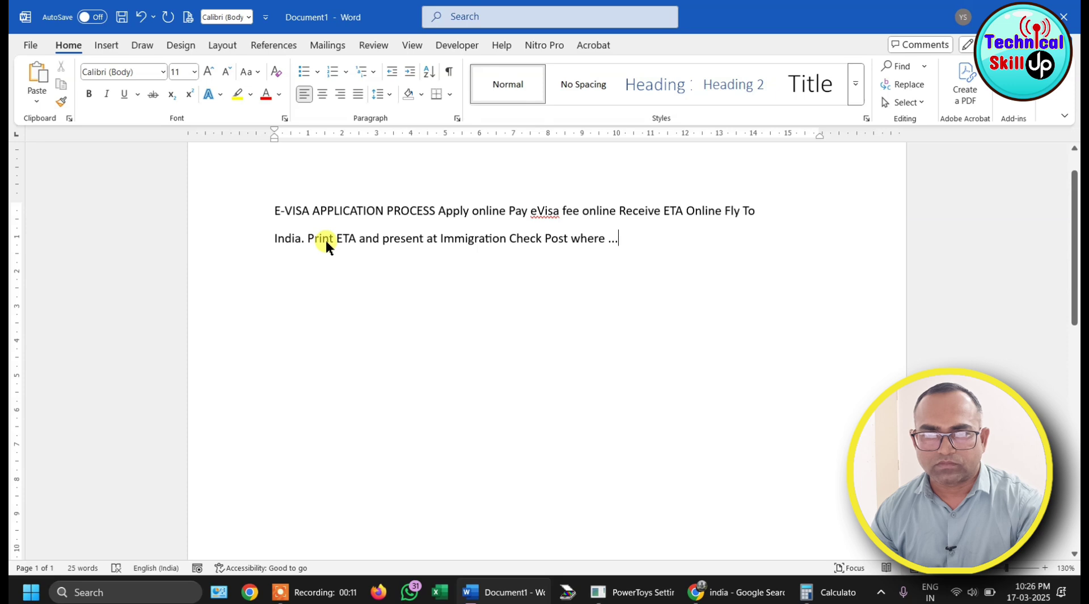
pyautogui.click(828, 592)
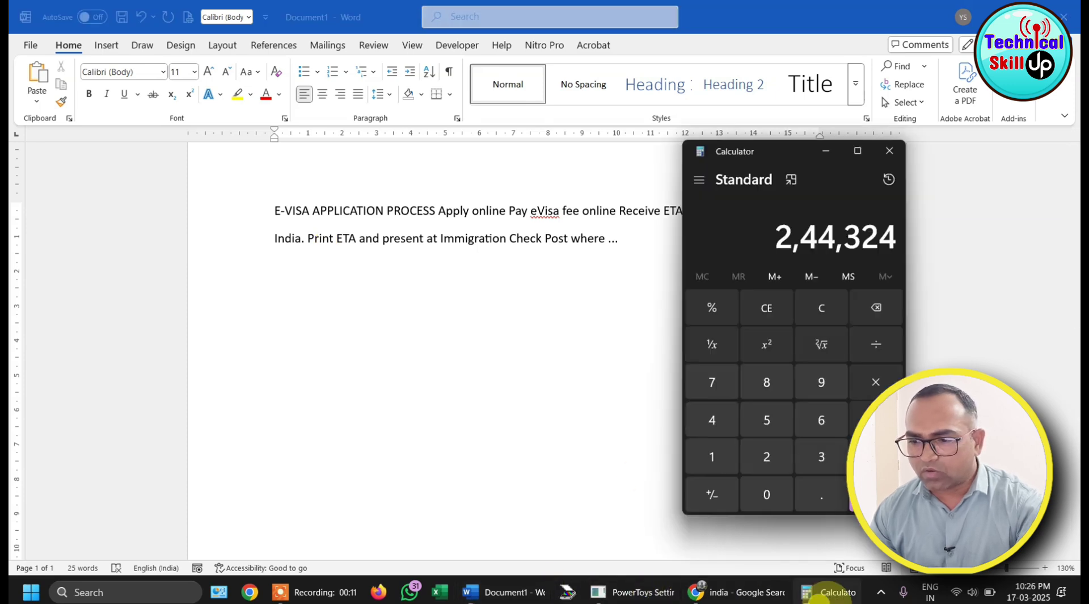
pyautogui.moveTo(770, 152); pyautogui.dragTo(787, 190)
pyautogui.click(458, 328)
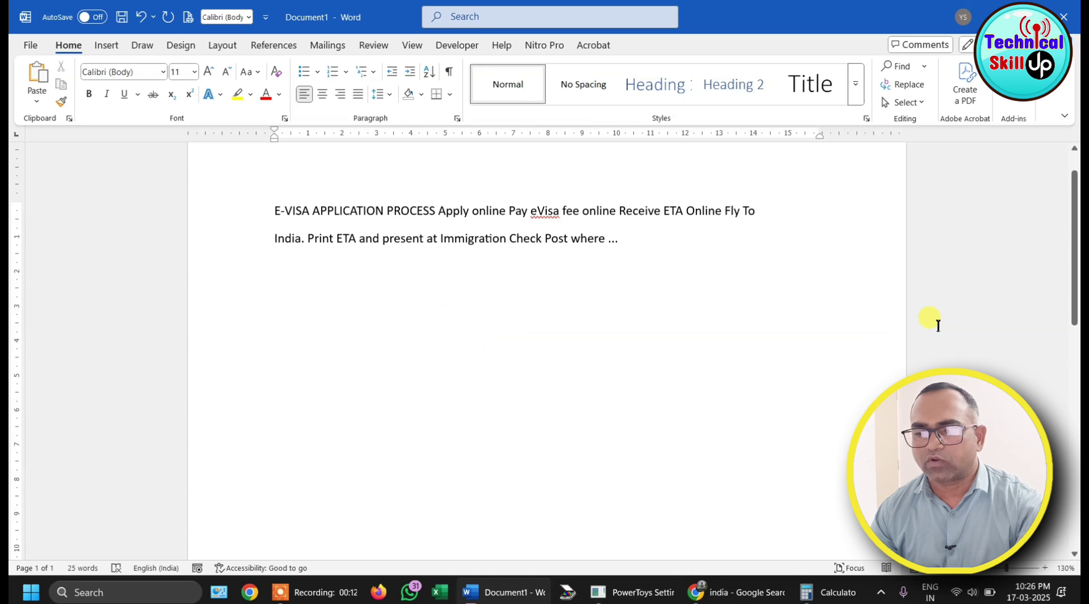
pyautogui.click(828, 592)
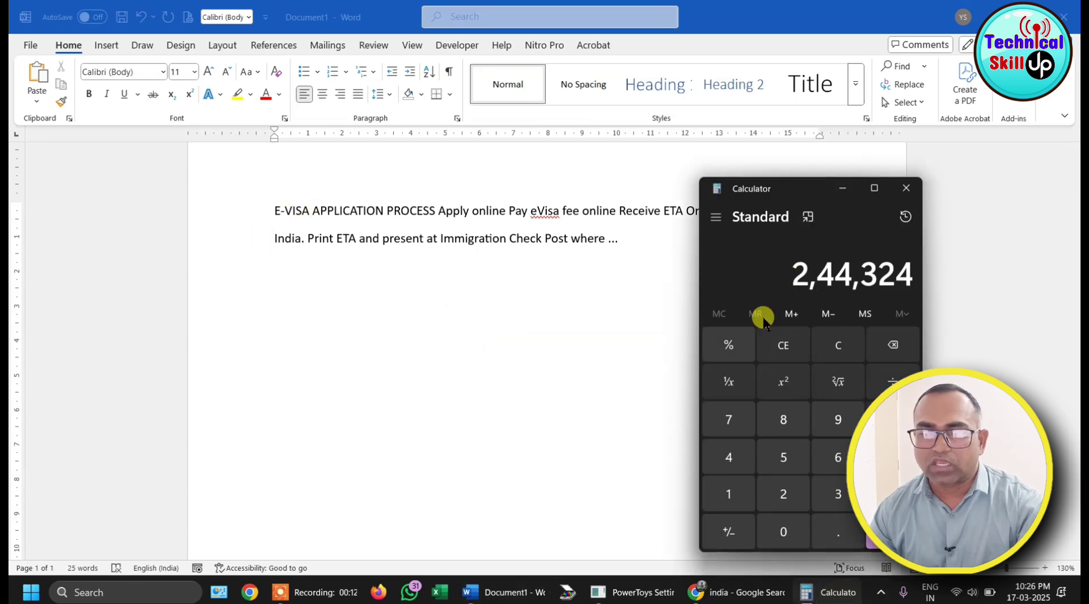
pyautogui.moveTo(793, 188); pyautogui.dragTo(805, 157)
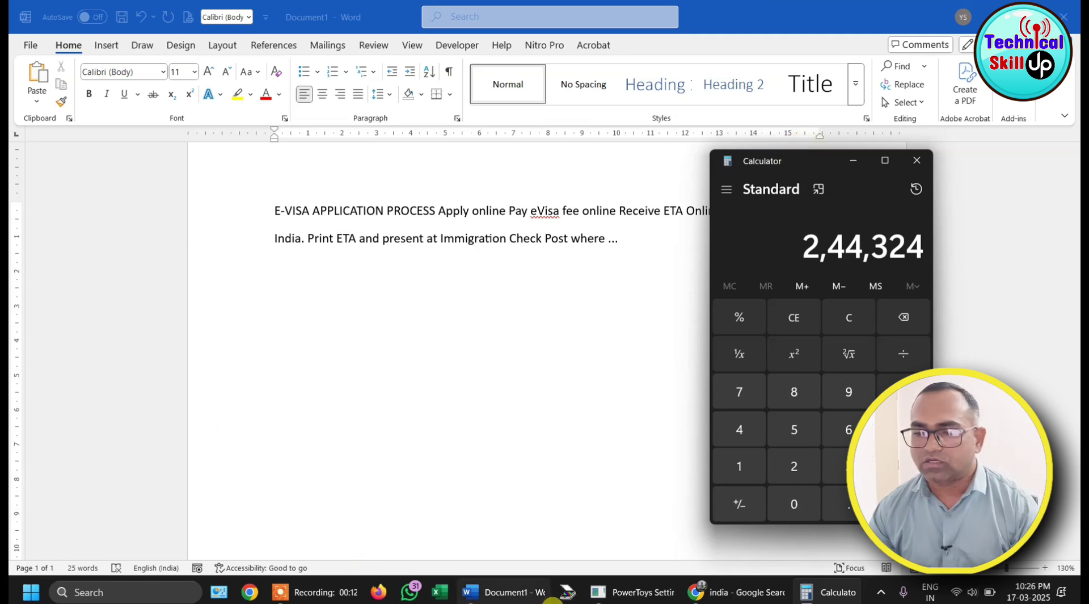
pyautogui.click(615, 591)
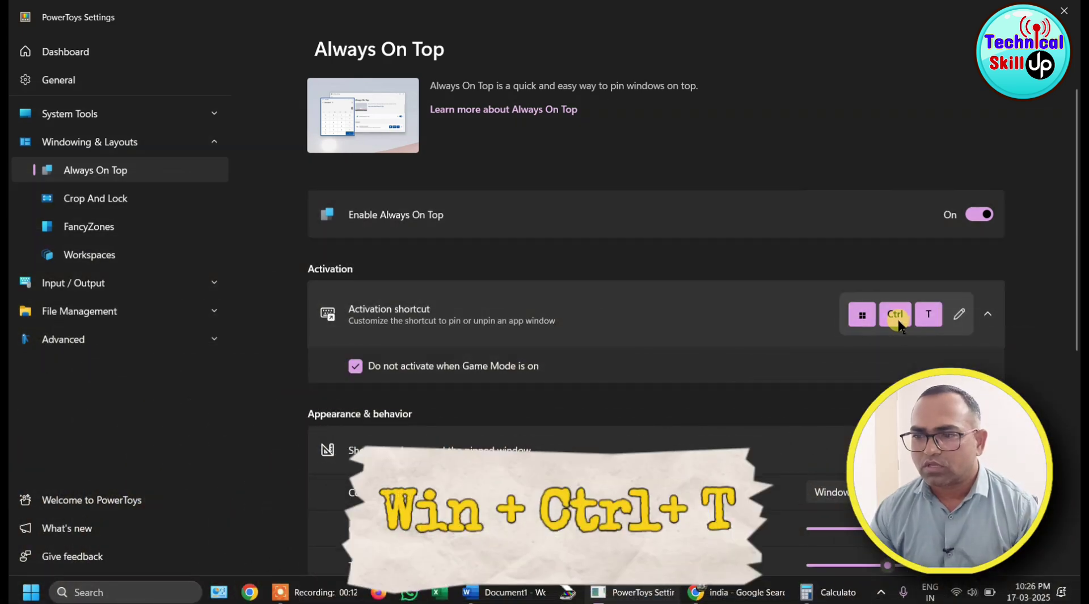
# Return to the Calculator over the Word document, pin it always on top, and move it over the start of the text
pyautogui.hotkey('alt', 'Tab')
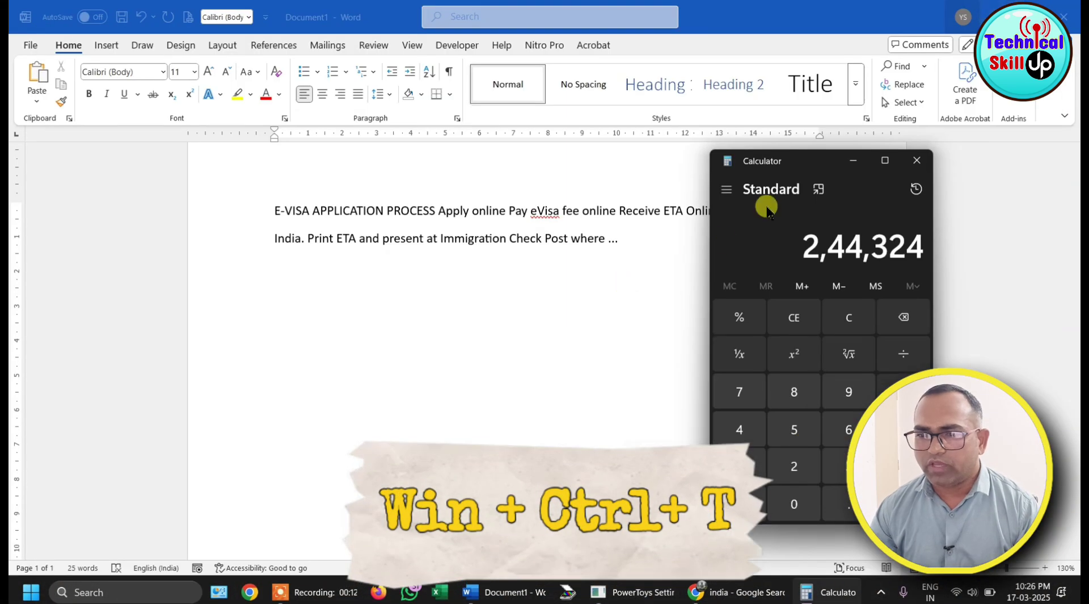
pyautogui.moveTo(787, 161); pyautogui.dragTo(739, 172)
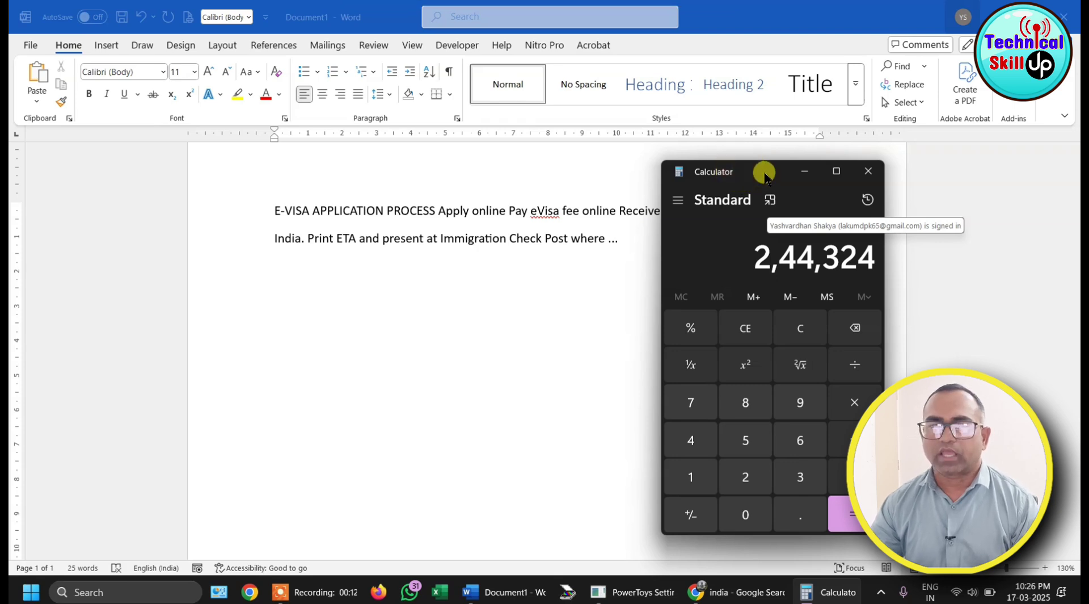
pyautogui.click(764, 177)
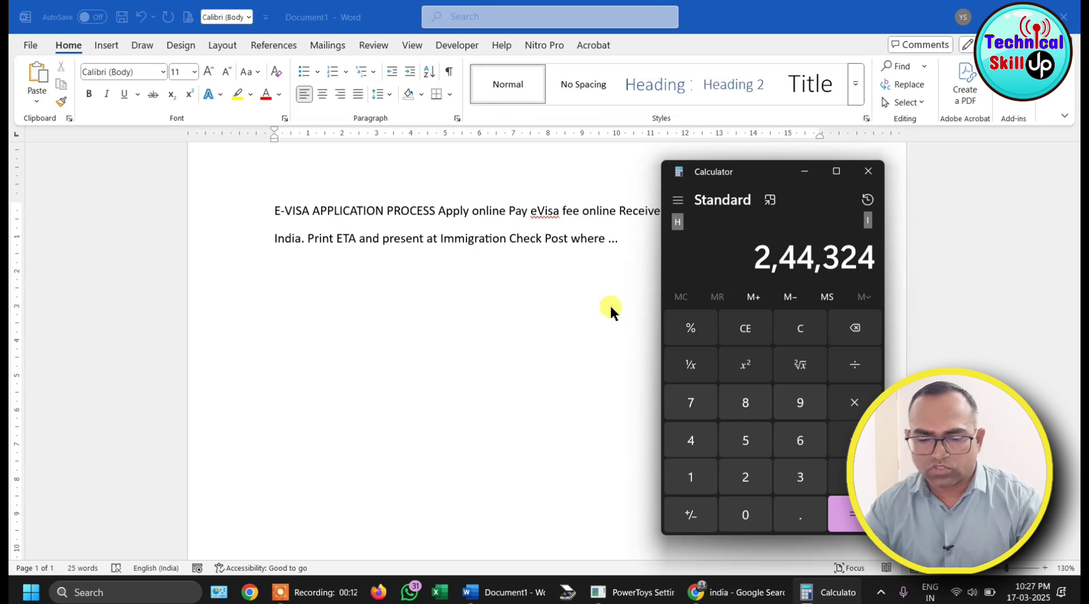
pyautogui.press('super+ctrl+t')
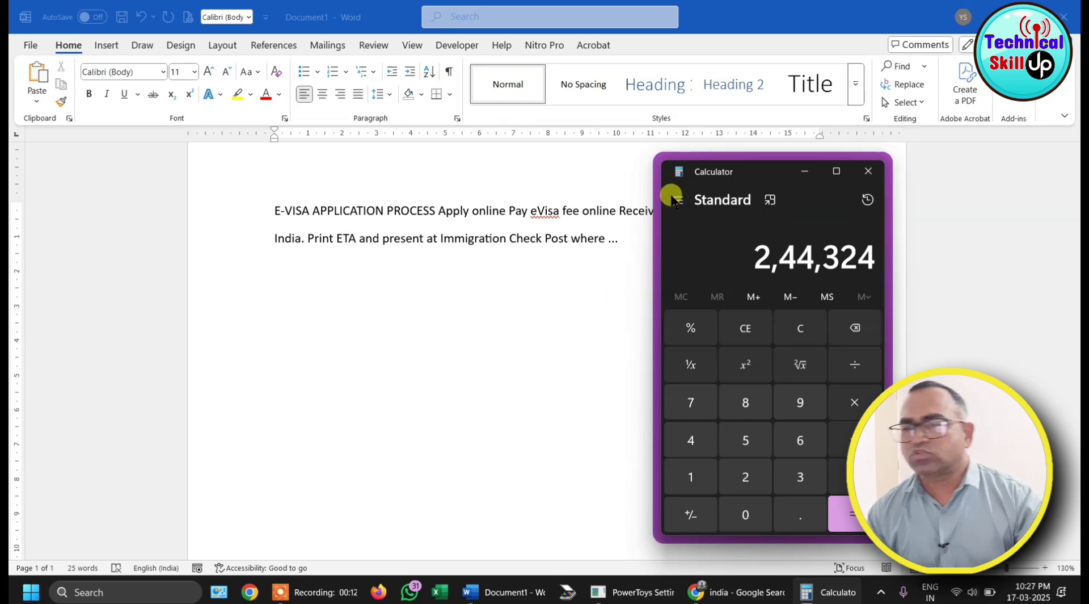
pyautogui.moveTo(739, 169); pyautogui.dragTo(177, 167)
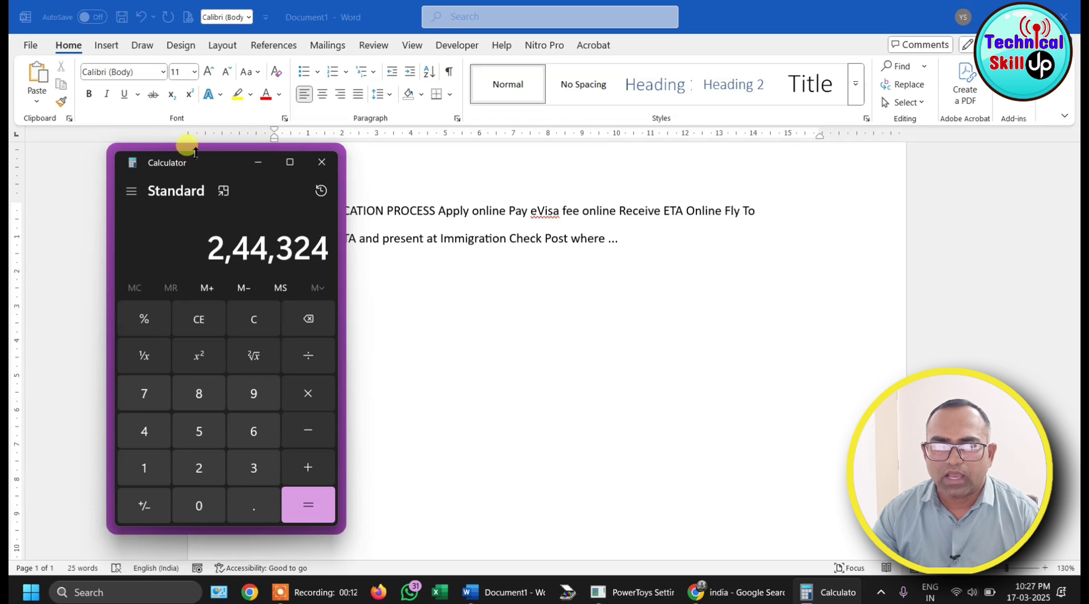
pyautogui.moveTo(194, 153); pyautogui.dragTo(198, 176)
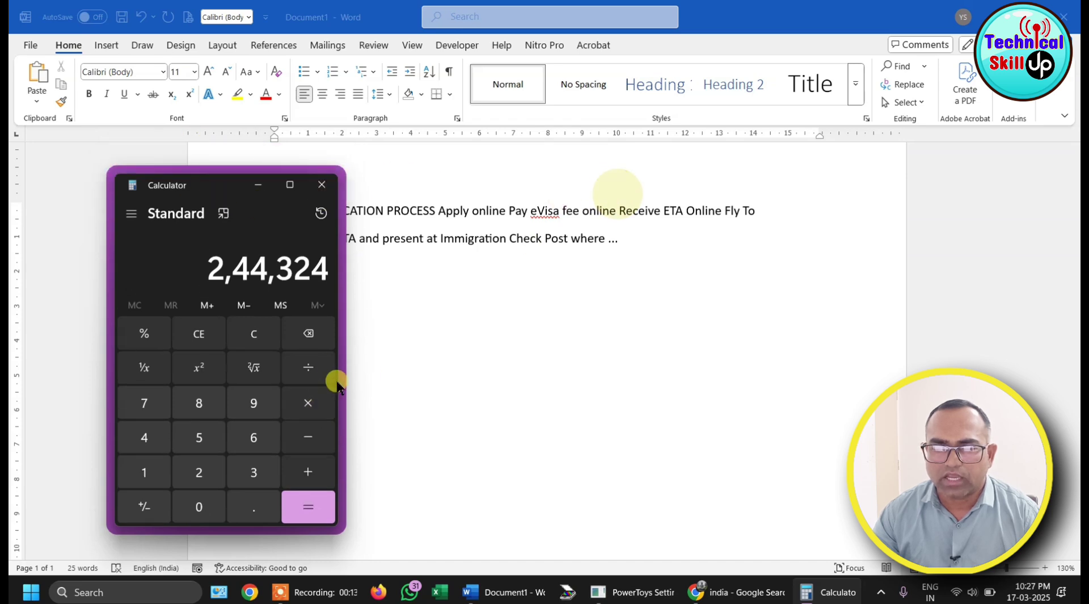
# Test the pinned Calculator by entering bcvbcvnbcvbncvbcv in the Word document, 3535354 in Calculator, and ncvbng hf in the document
pyautogui.click(584, 301)
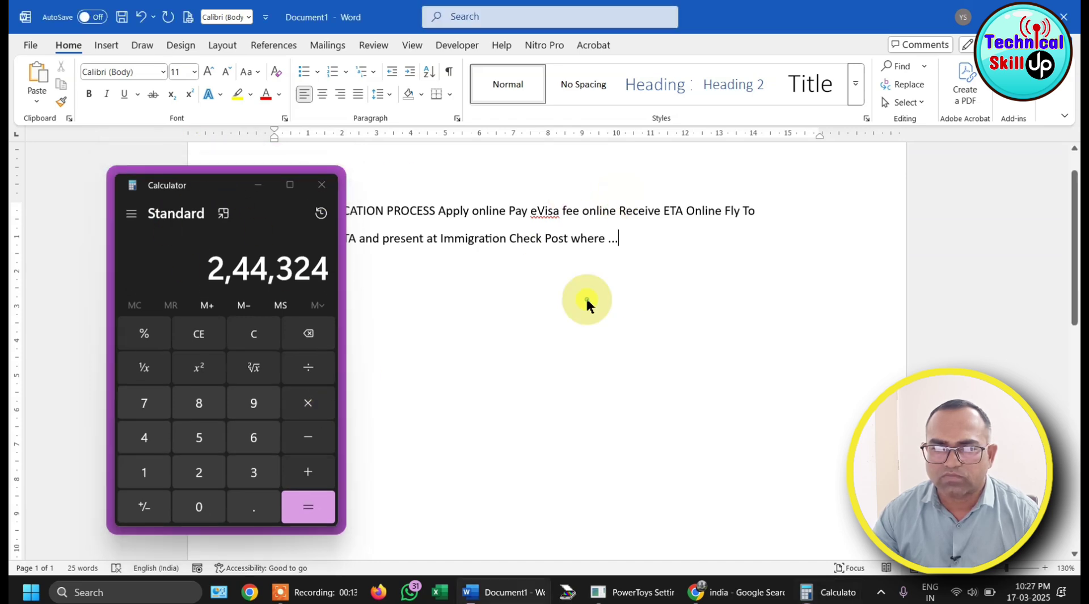
pyautogui.write('bcvbcvnbcvbncvbcv')
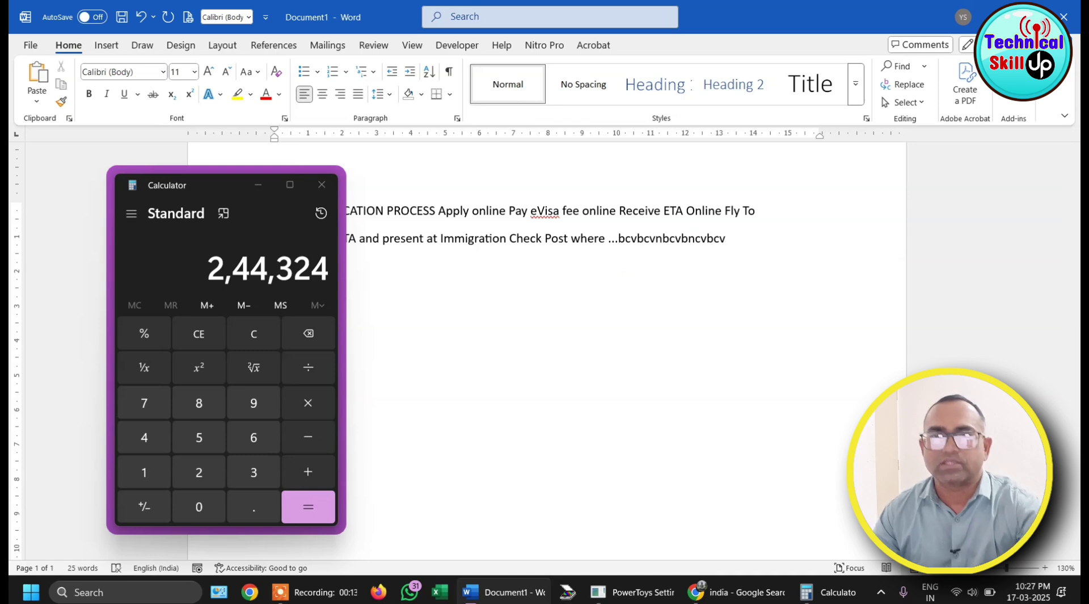
pyautogui.click(208, 267)
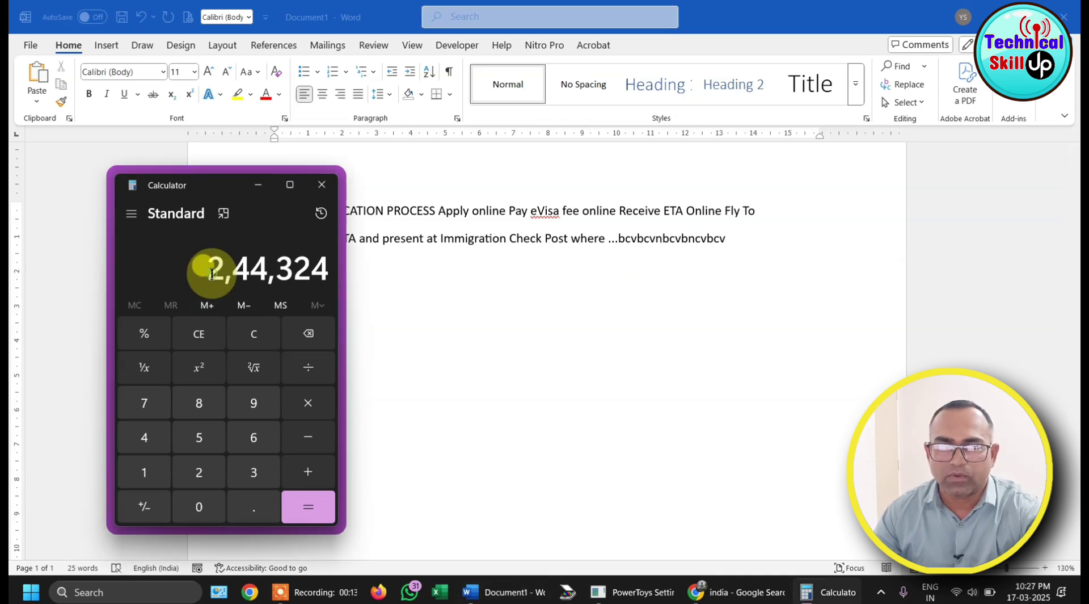
pyautogui.write('3535354')
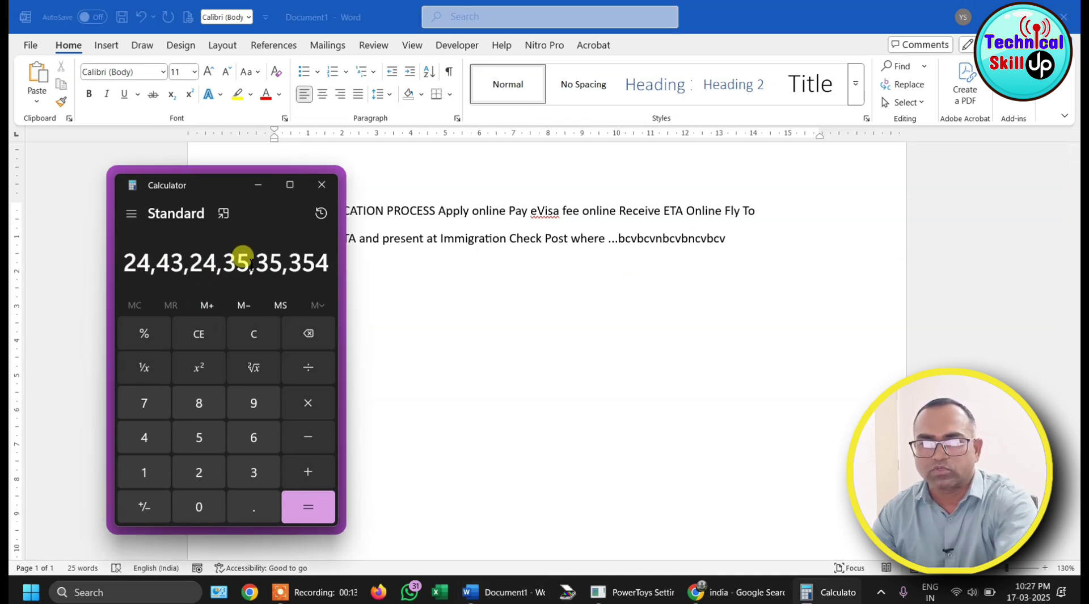
pyautogui.click(739, 237)
pyautogui.write('ncvbng hf')
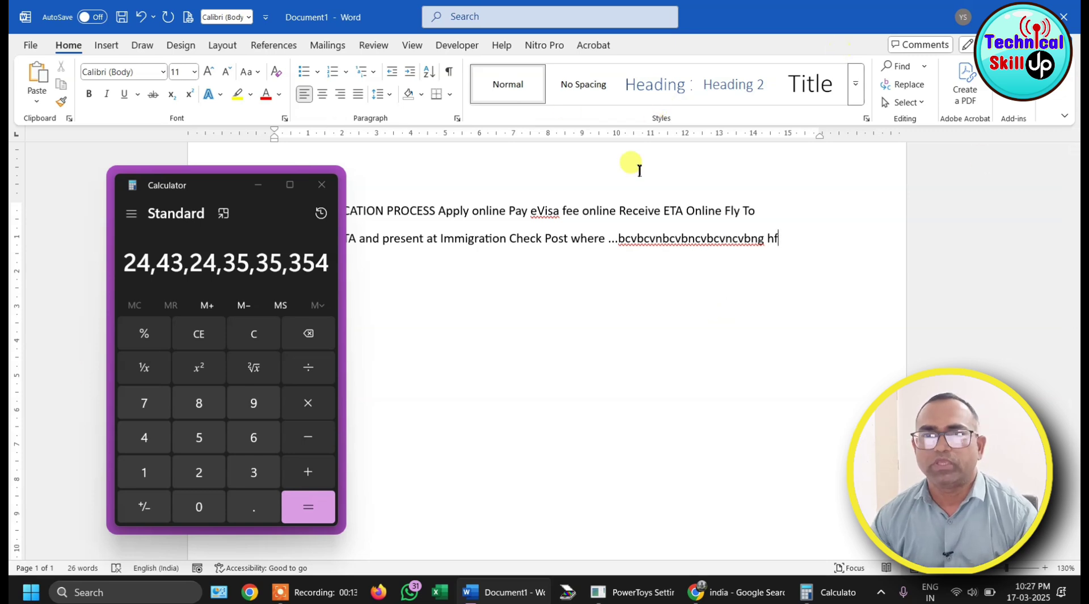
# Close the pinned Calculator and minimize the Word document to the desktop
pyautogui.click(321, 186)
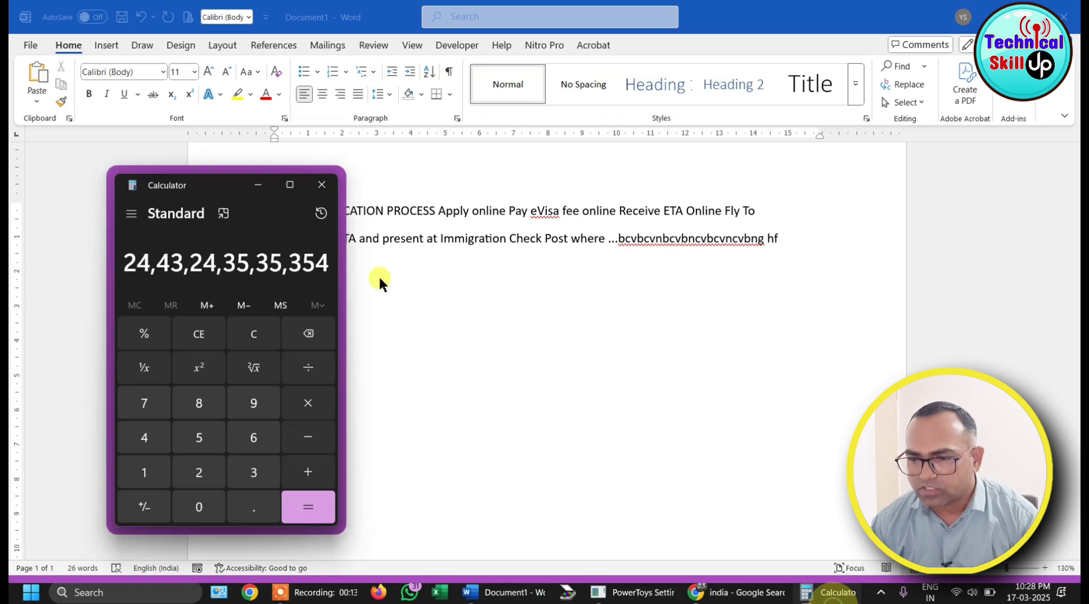
pyautogui.click(329, 189)
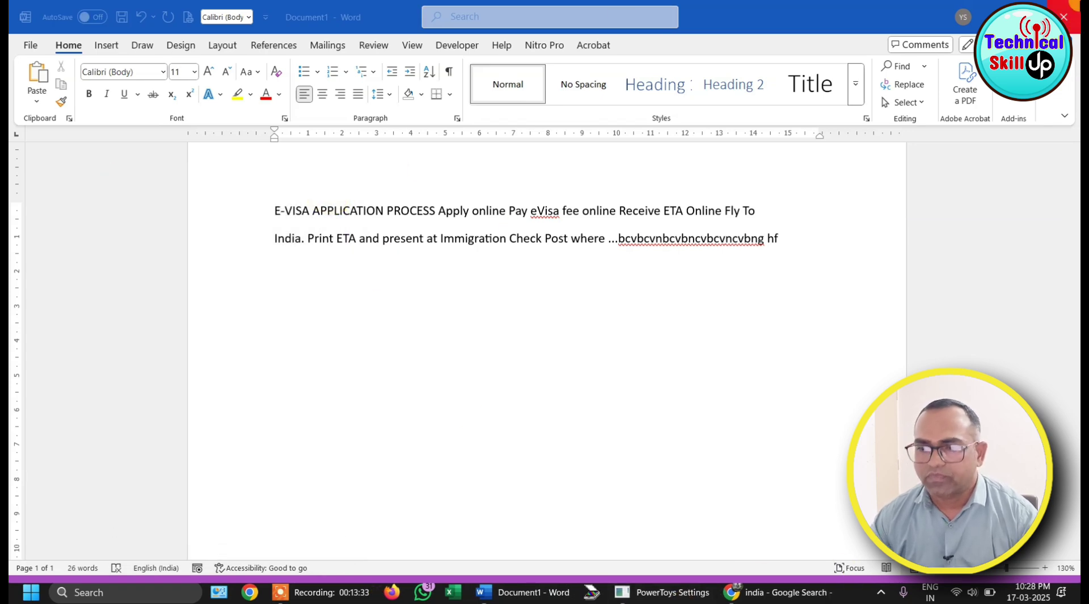
pyautogui.click(996, 15)
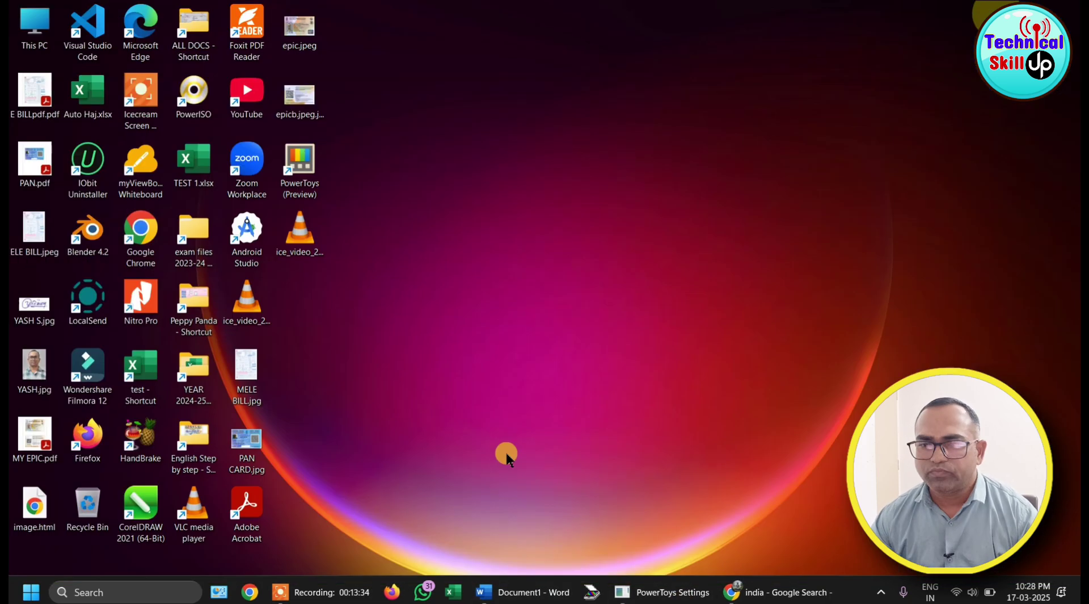
# Return to PowerToys Settings and open the Mouse utilities page under Input / Output
pyautogui.click(637, 589)
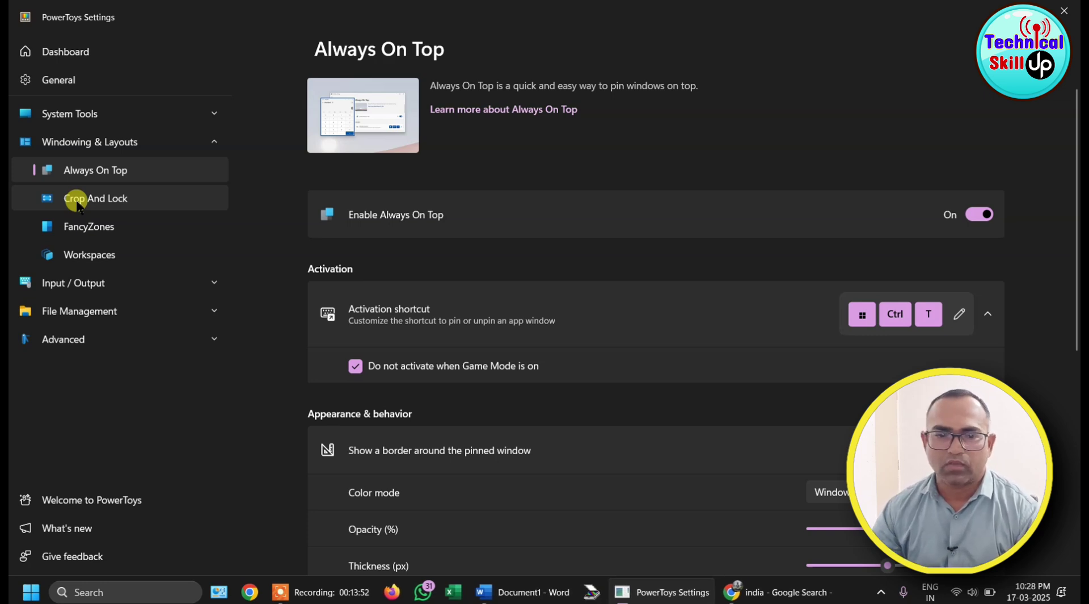
pyautogui.click(51, 284)
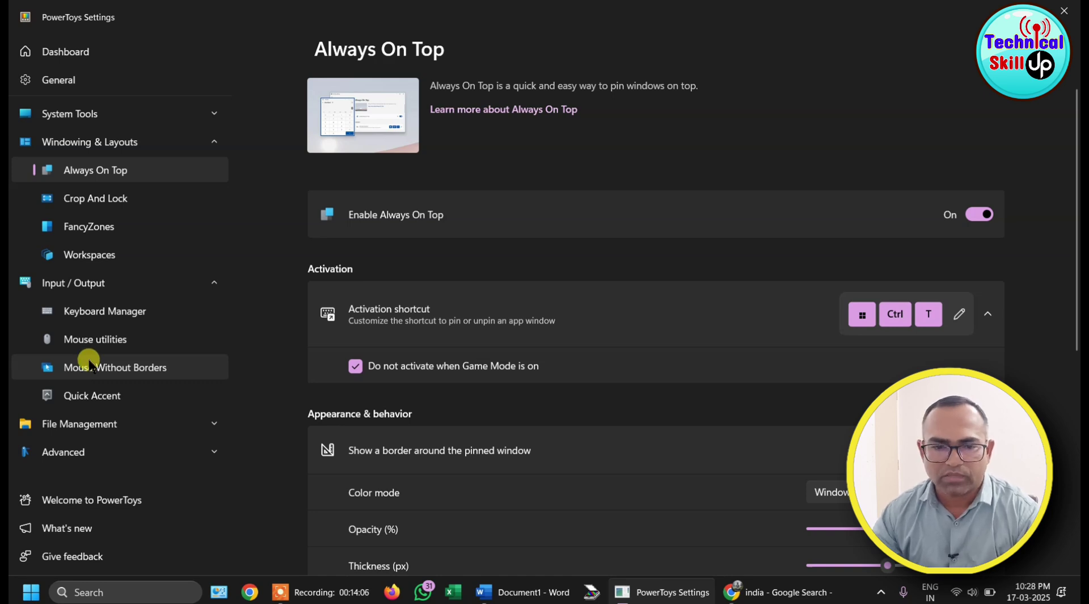
pyautogui.click(92, 340)
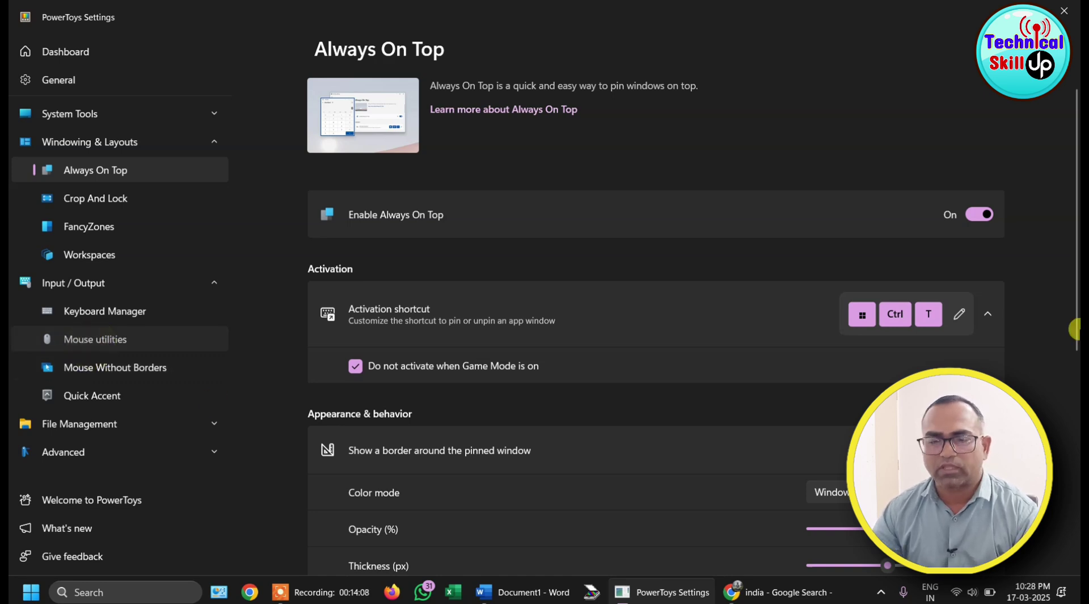
# Try out the mouse highlight at several blank spots of the Mouse utilities page to see how it marks each one
pyautogui.click(686, 134)
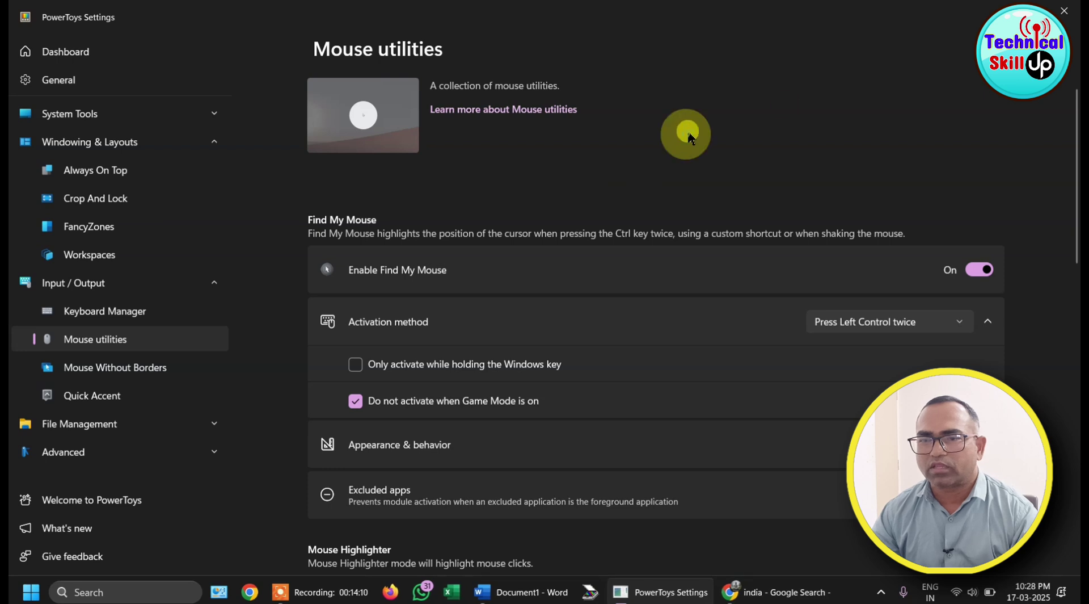
pyautogui.click(799, 57)
pyautogui.click(911, 113)
pyautogui.click(691, 137)
pyautogui.click(655, 29)
pyautogui.click(832, 72)
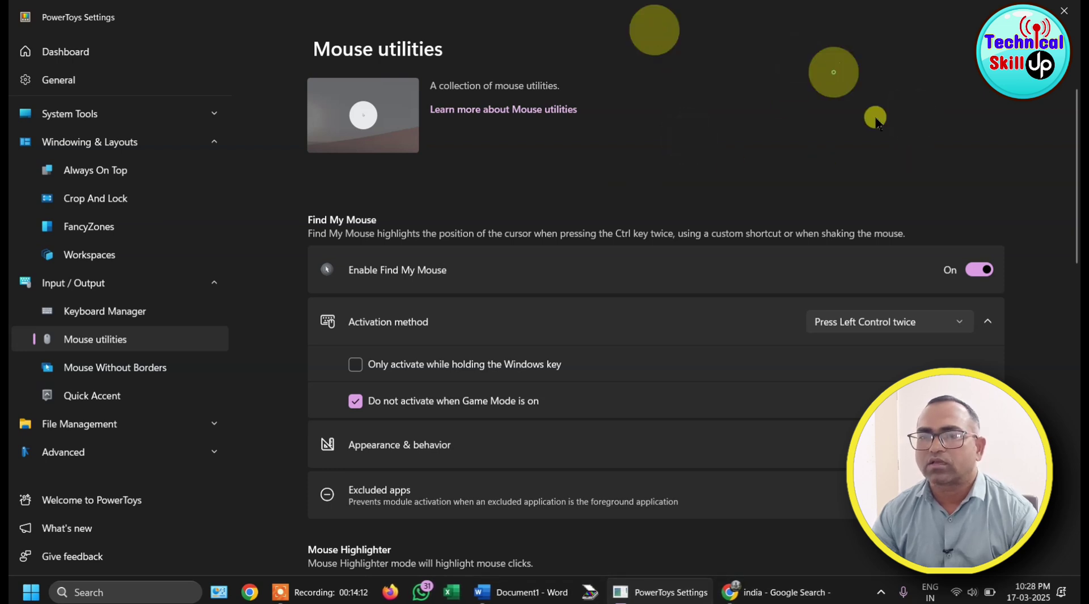
pyautogui.click(699, 163)
pyautogui.click(637, 18)
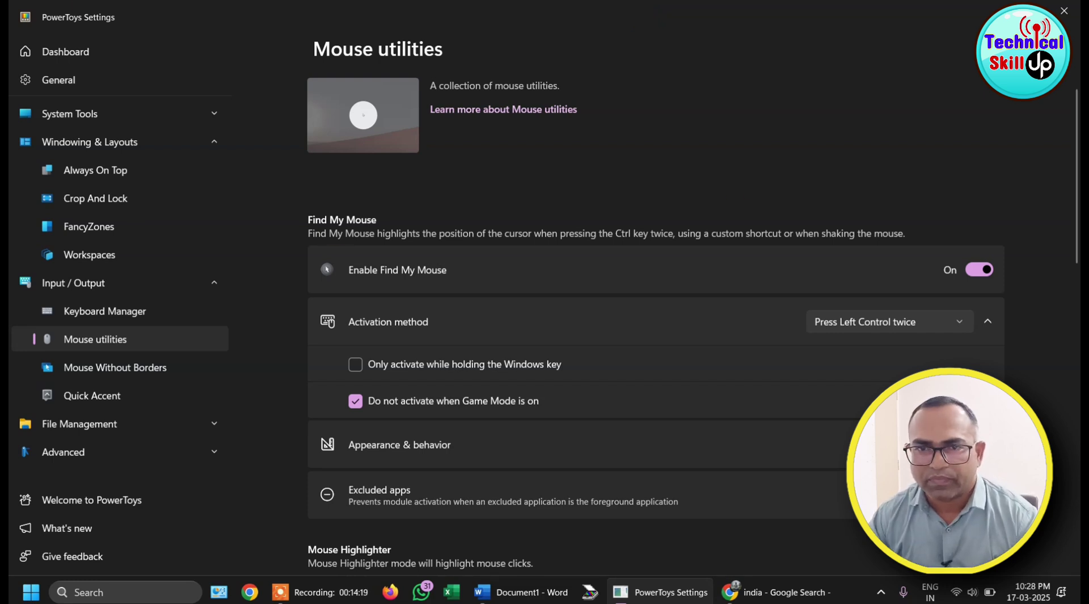
pyautogui.click(586, 49)
pyautogui.click(834, 48)
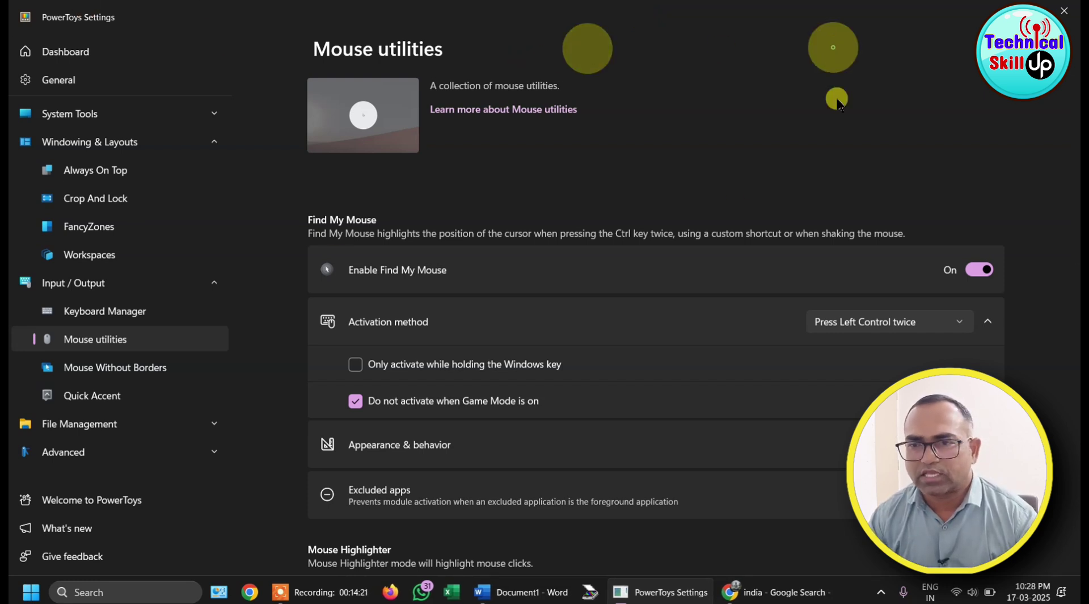
pyautogui.click(813, 114)
pyautogui.click(633, 23)
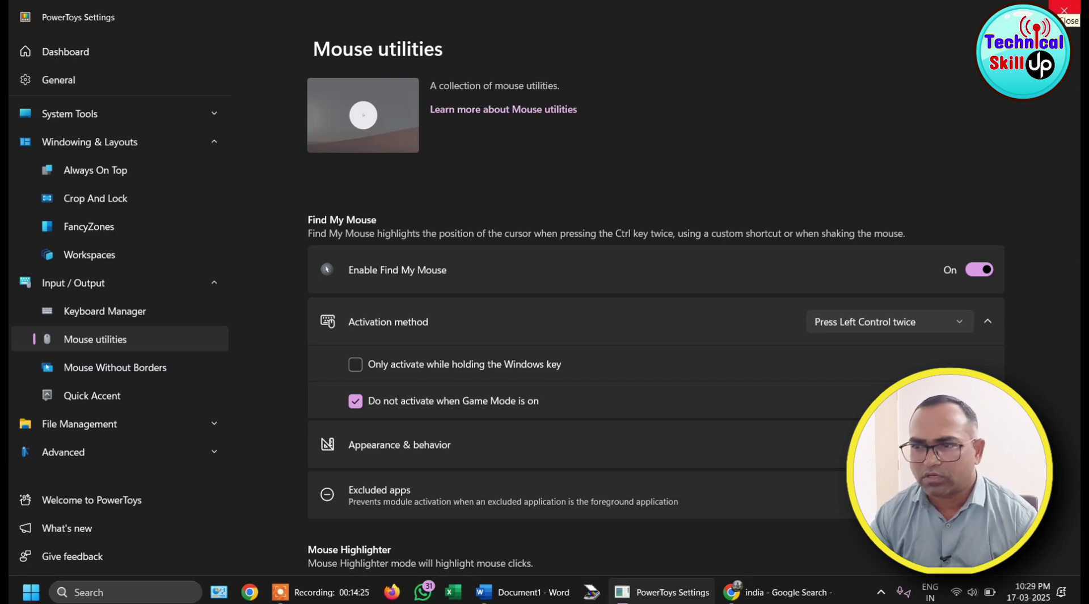
pyautogui.click(805, 46)
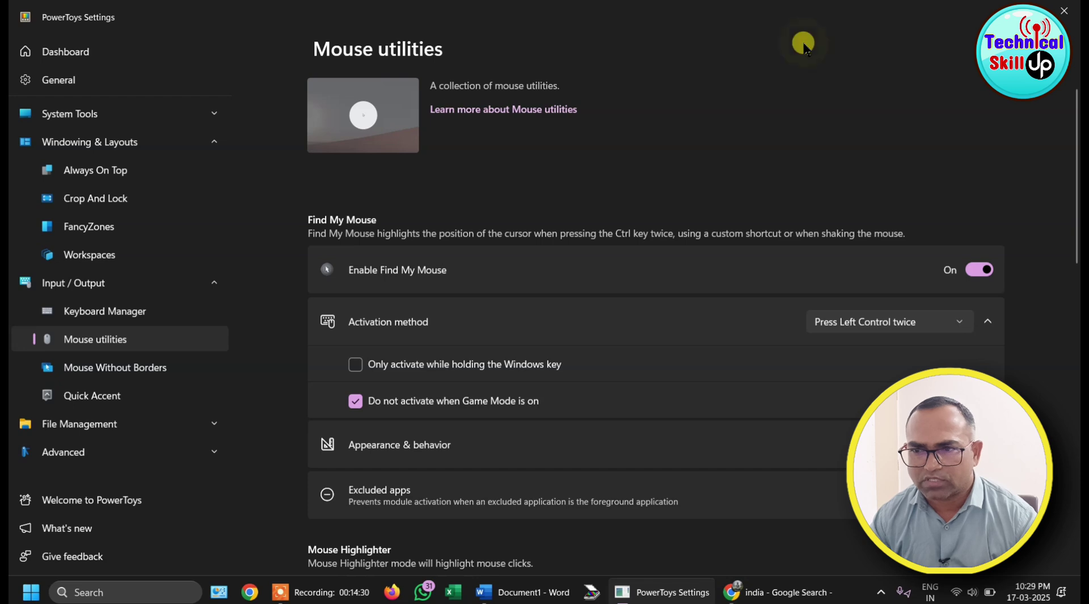
# Turn off Mouse Highlighter and check the pointer at blank spots of the page header without the highlight
pyautogui.scroll(-6, 526, 187)
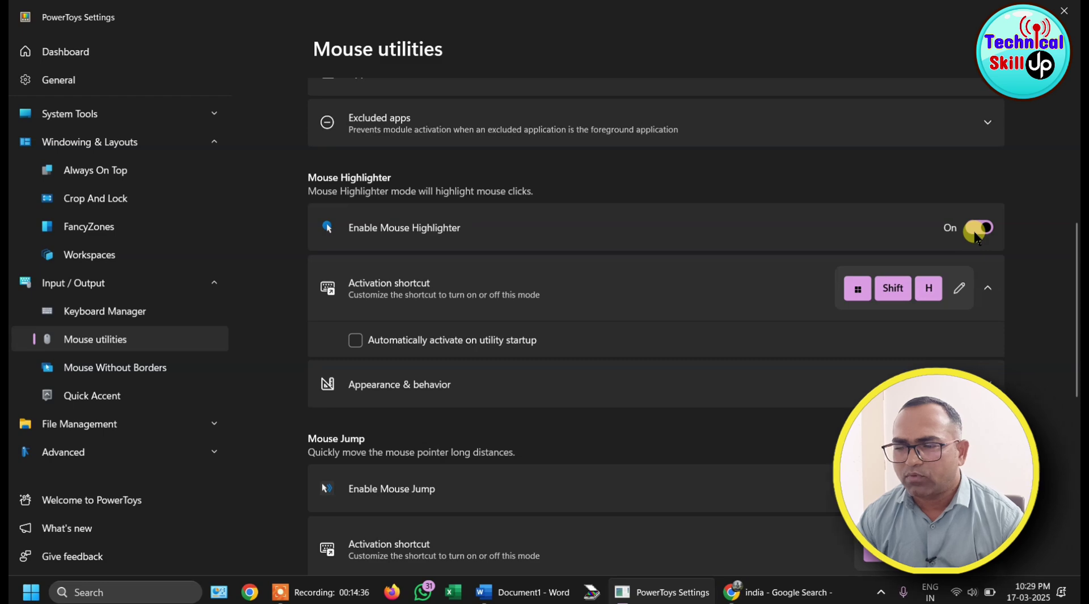
pyautogui.click(978, 229)
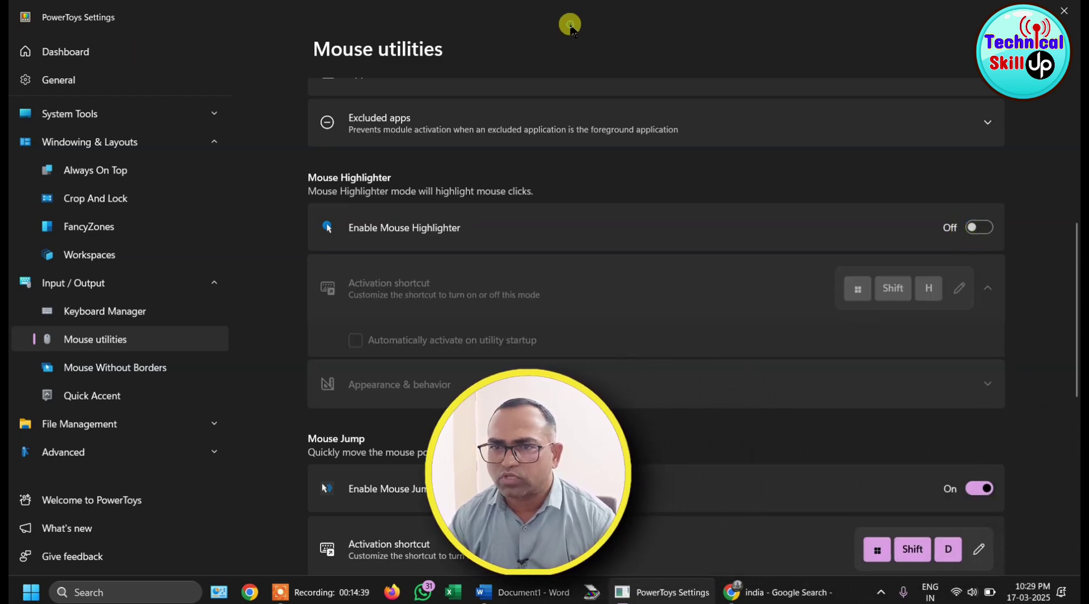
pyautogui.doubleClick(570, 25)
pyautogui.click(775, 30)
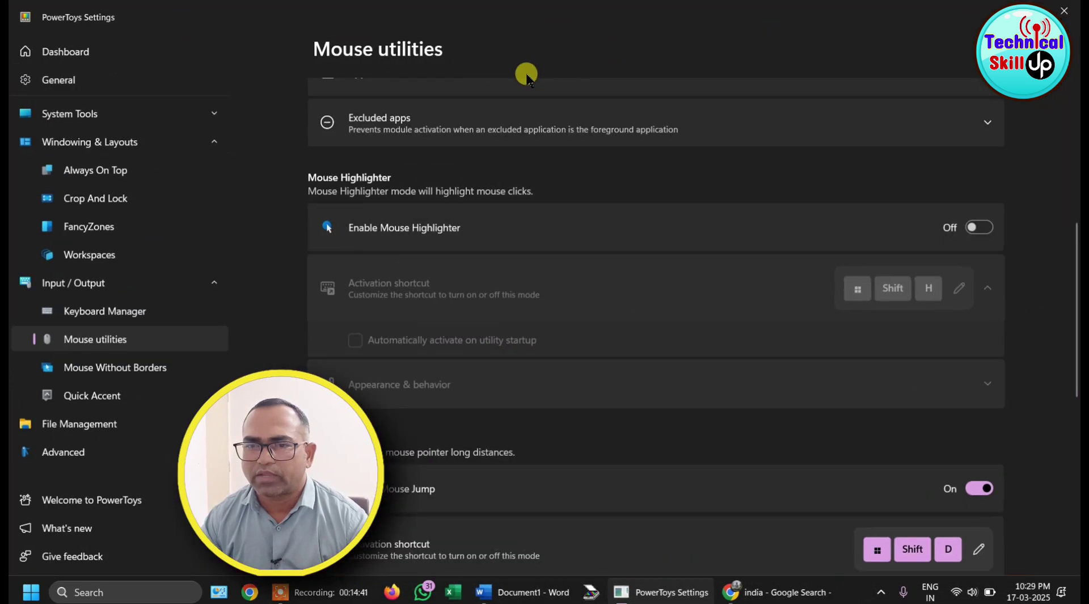
pyautogui.doubleClick(596, 29)
pyautogui.click(766, 27)
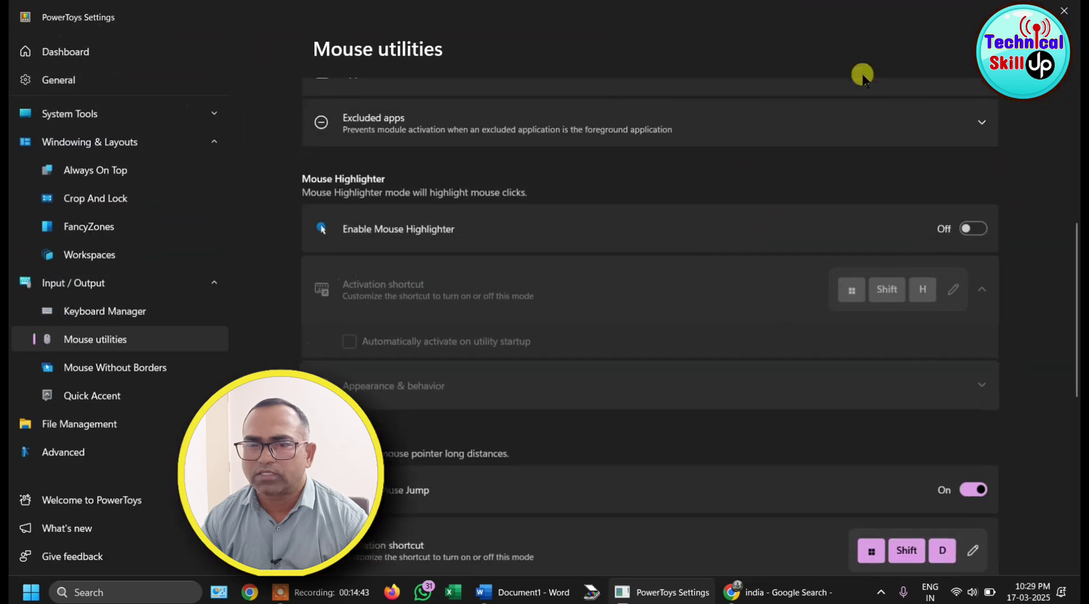
# Turn Mouse Highlighter on again and test the highlight at several spots along the page header
pyautogui.click(979, 228)
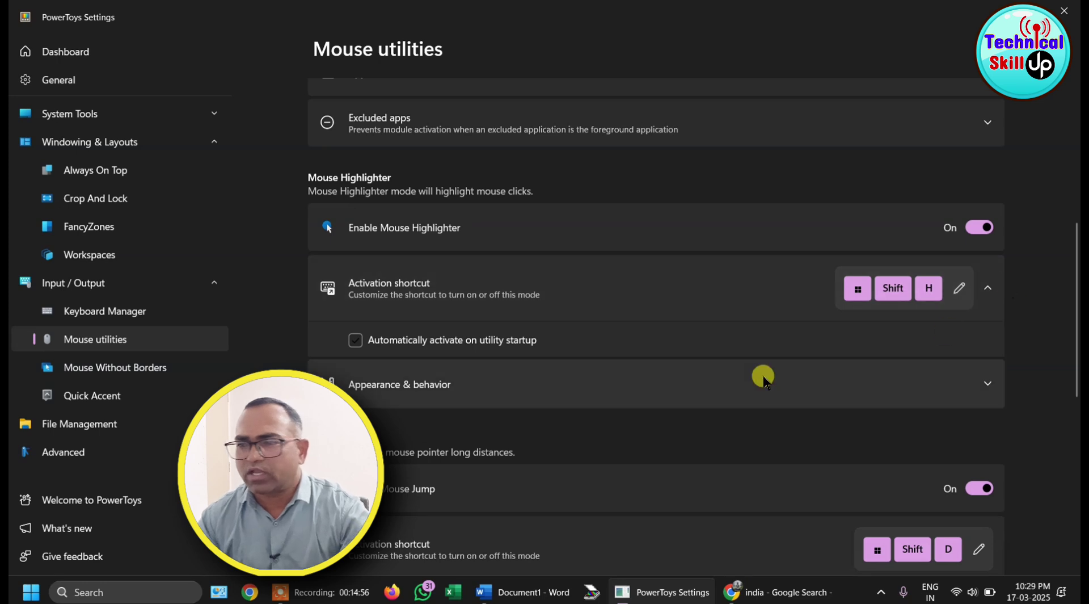
pyautogui.click(578, 35)
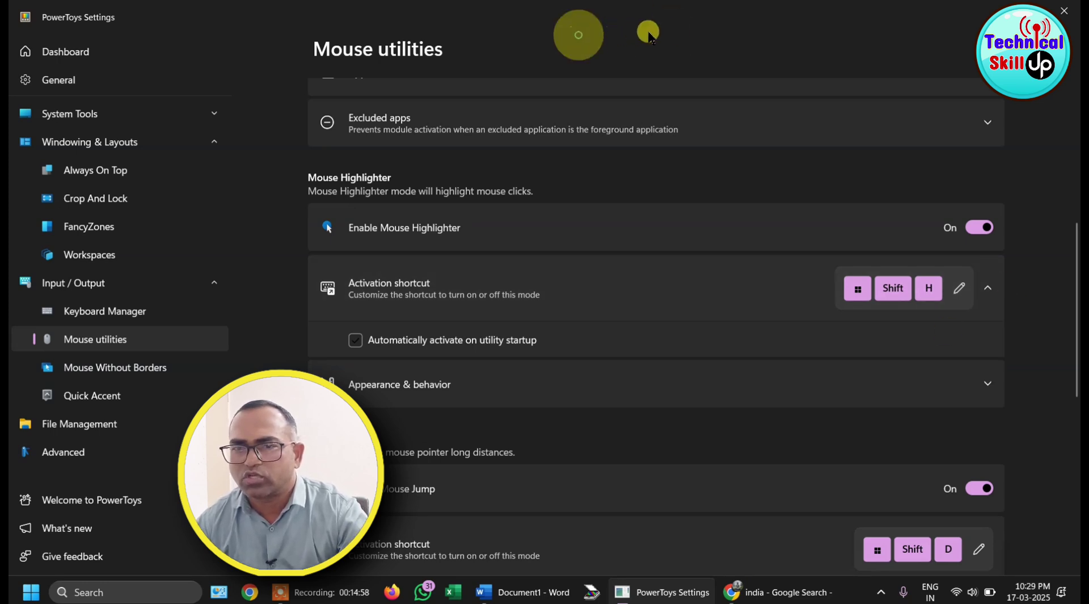
pyautogui.click(670, 31)
pyautogui.click(757, 39)
pyautogui.click(833, 36)
pyautogui.click(946, 44)
pyautogui.click(629, 37)
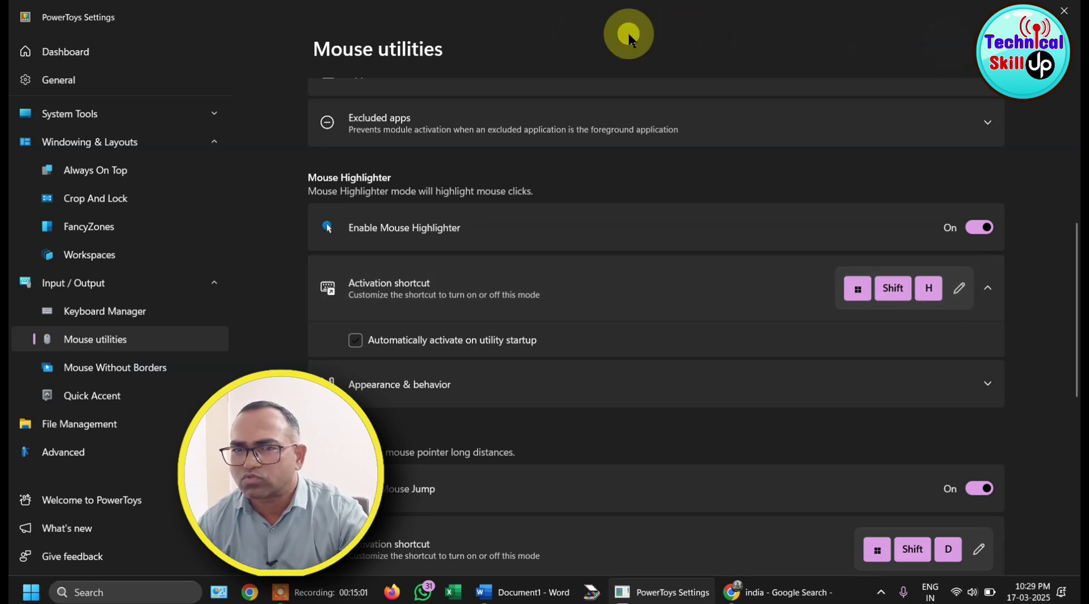
pyautogui.click(426, 24)
pyautogui.click(494, 36)
pyautogui.click(695, 302)
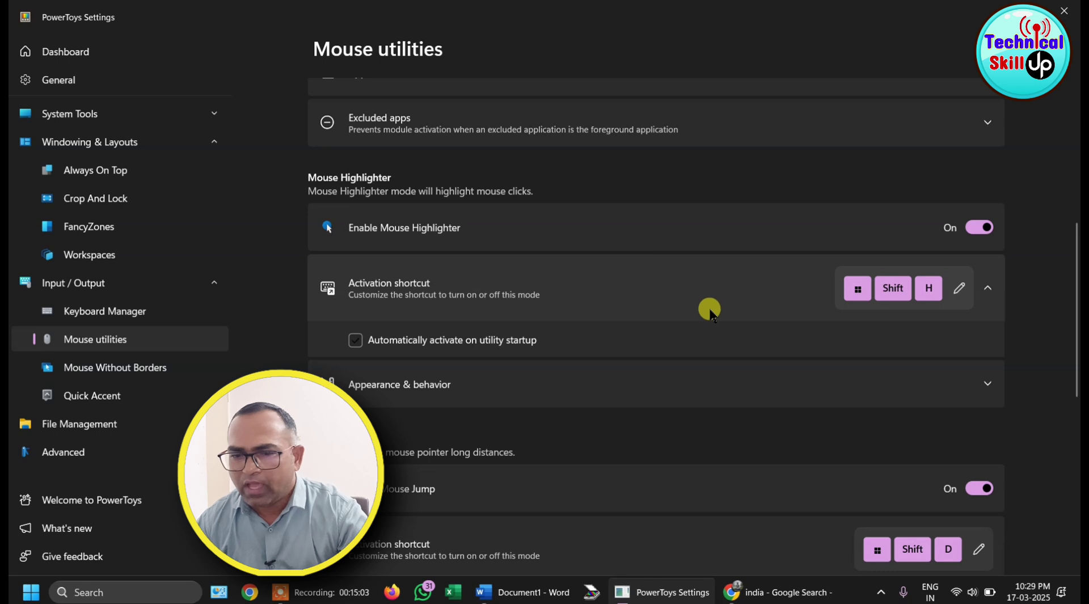
# Expand Mouse Highlighter's Appearance & behavior settings and set the primary button highlight color to green, #5E5DD910
pyautogui.scroll(-4, 709, 312)
pyautogui.scroll(3, 710, 306)
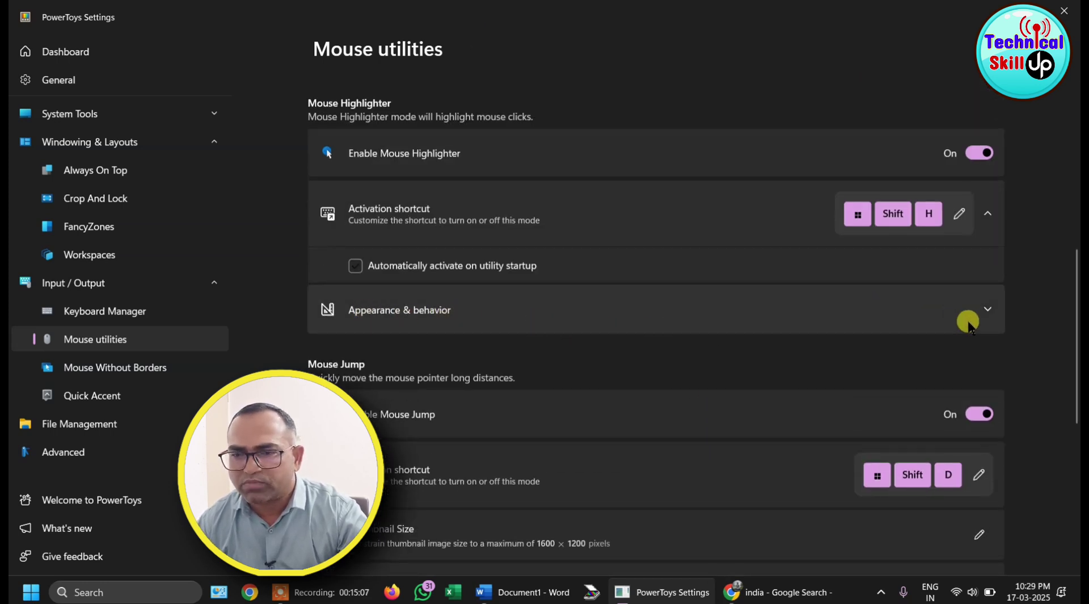
pyautogui.click(986, 311)
pyautogui.scroll(-2, 985, 315)
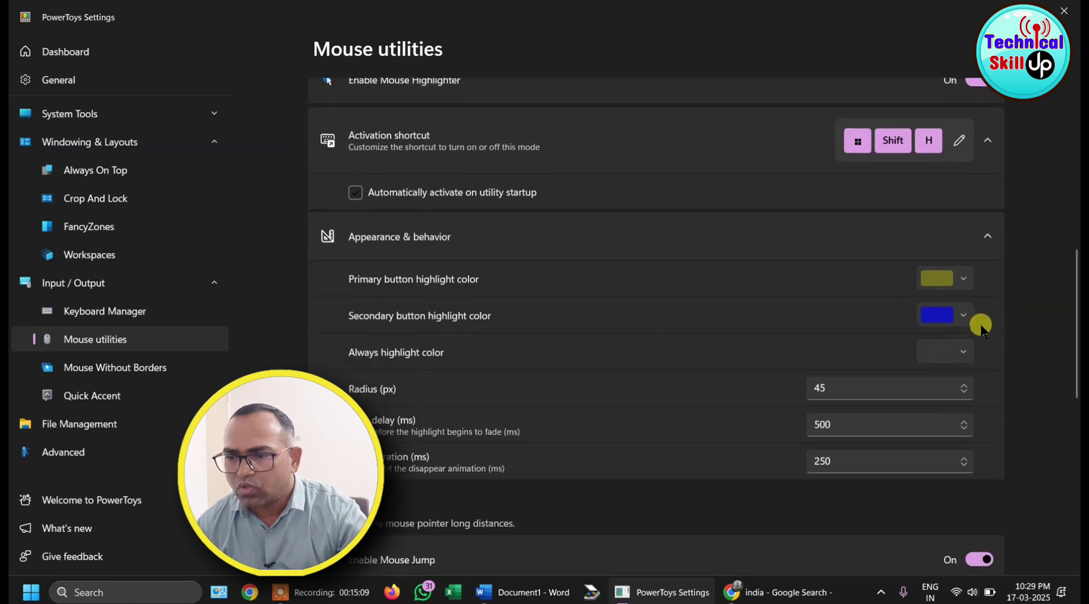
pyautogui.click(963, 276)
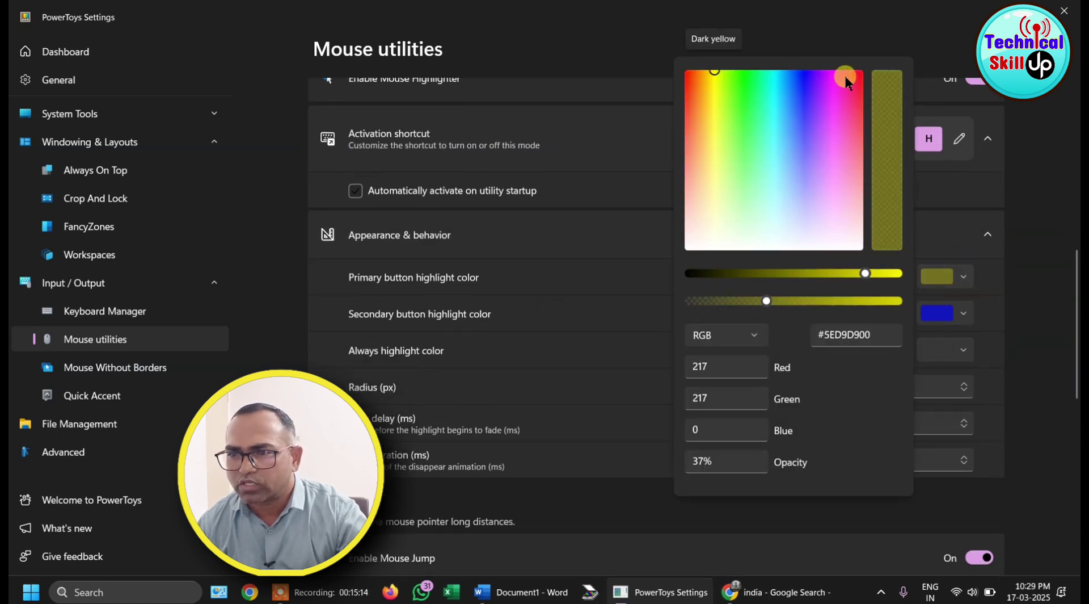
pyautogui.click(733, 83)
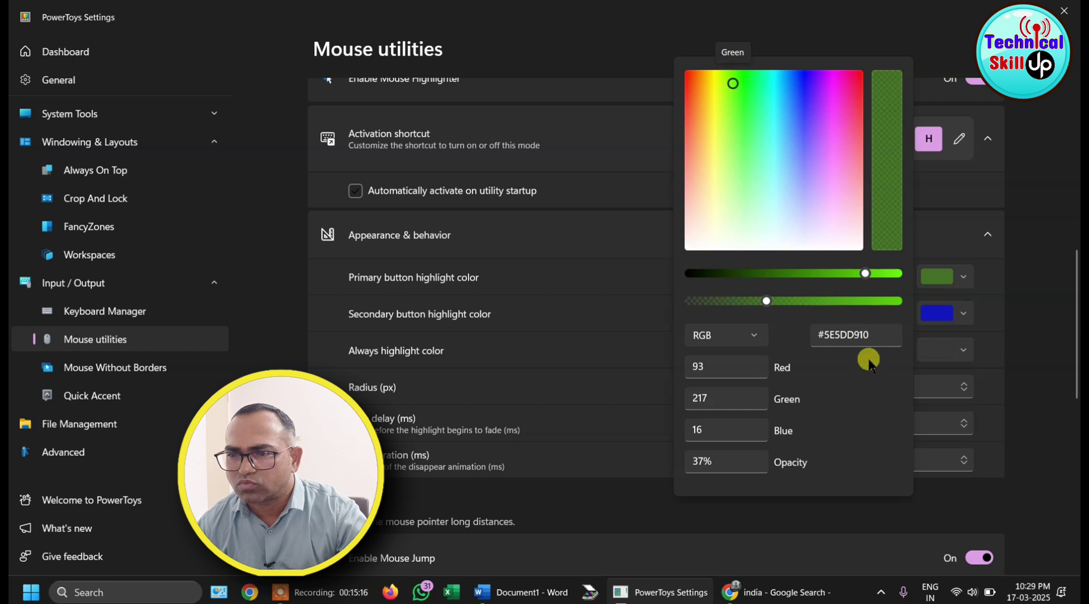
# Fine-tune the primary button highlight color to 59% opacity and a brightness value of 83, giving #965AD410
pyautogui.moveTo(767, 301); pyautogui.dragTo(811, 304)
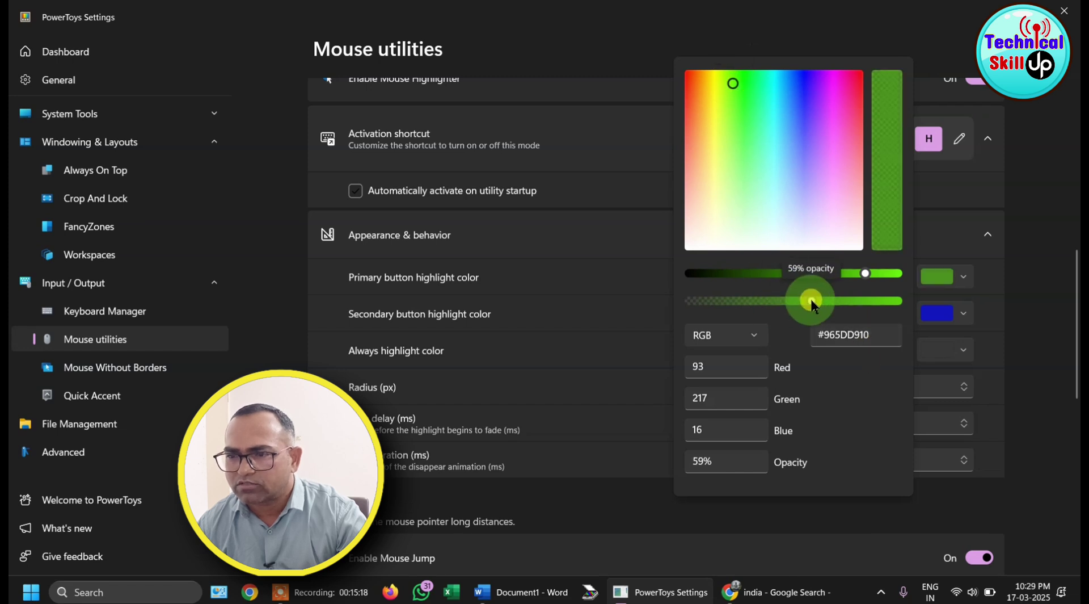
pyautogui.moveTo(863, 273); pyautogui.dragTo(858, 275)
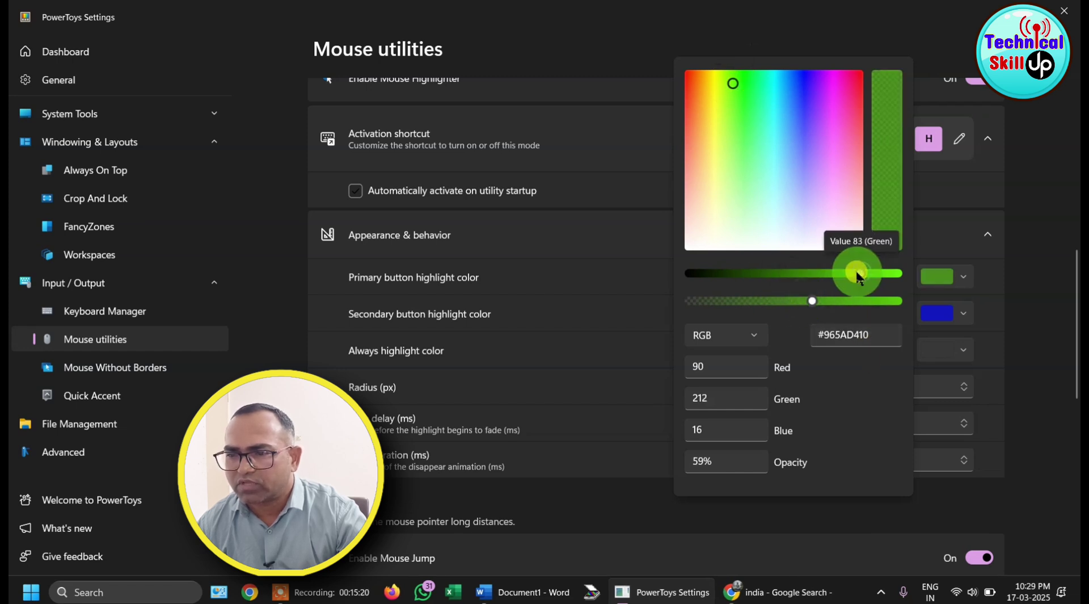
pyautogui.click(861, 17)
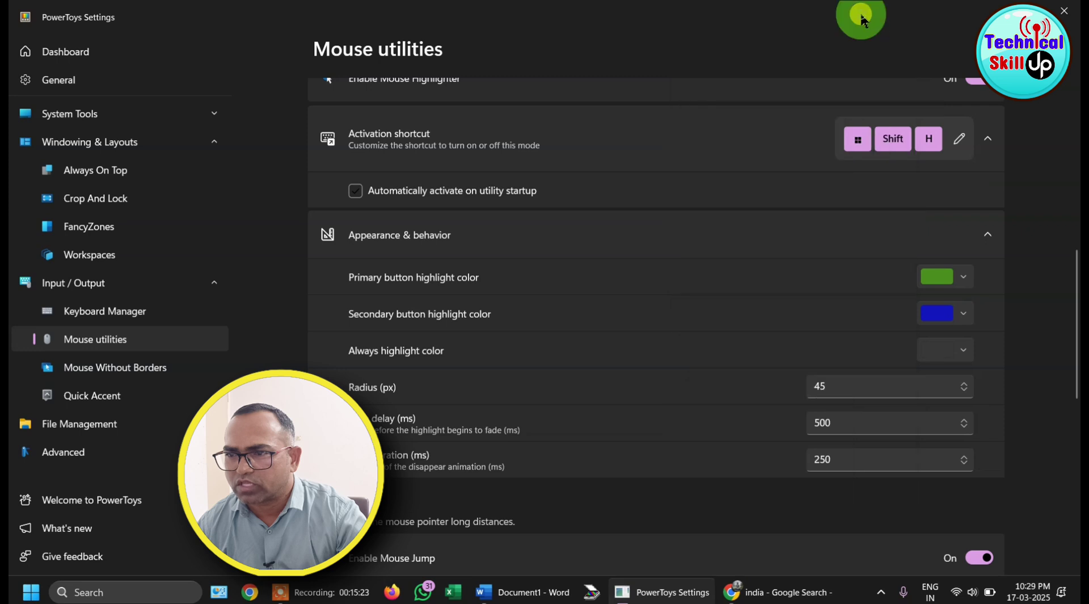
# Test the primary and secondary button highlight colors at several blank spots of the Mouse utilities page header
pyautogui.click(567, 34)
pyautogui.click(753, 38)
pyautogui.click(652, 46)
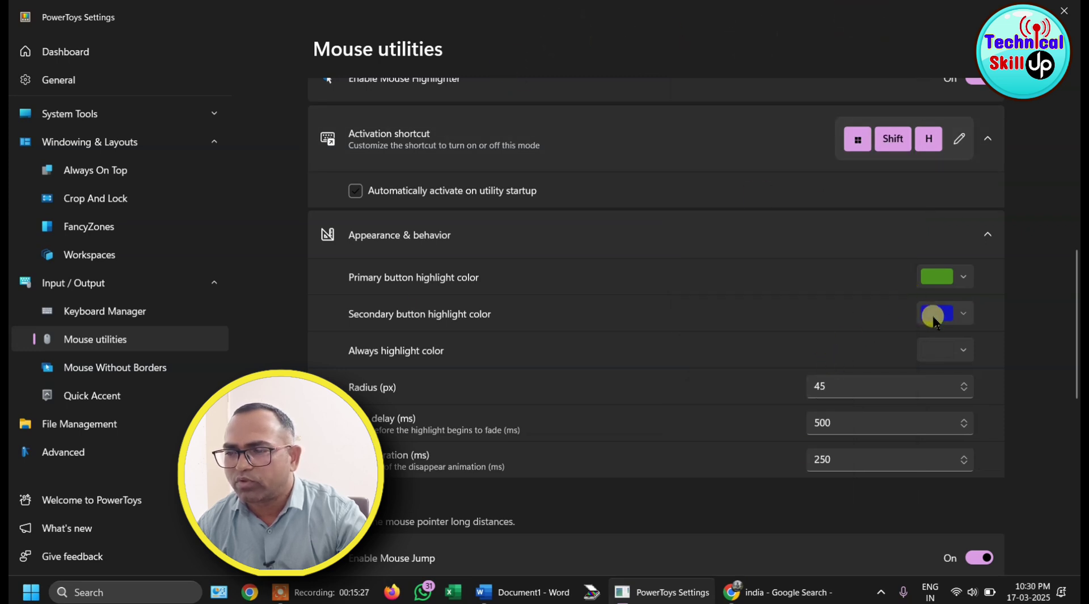
pyautogui.rightClick(605, 34)
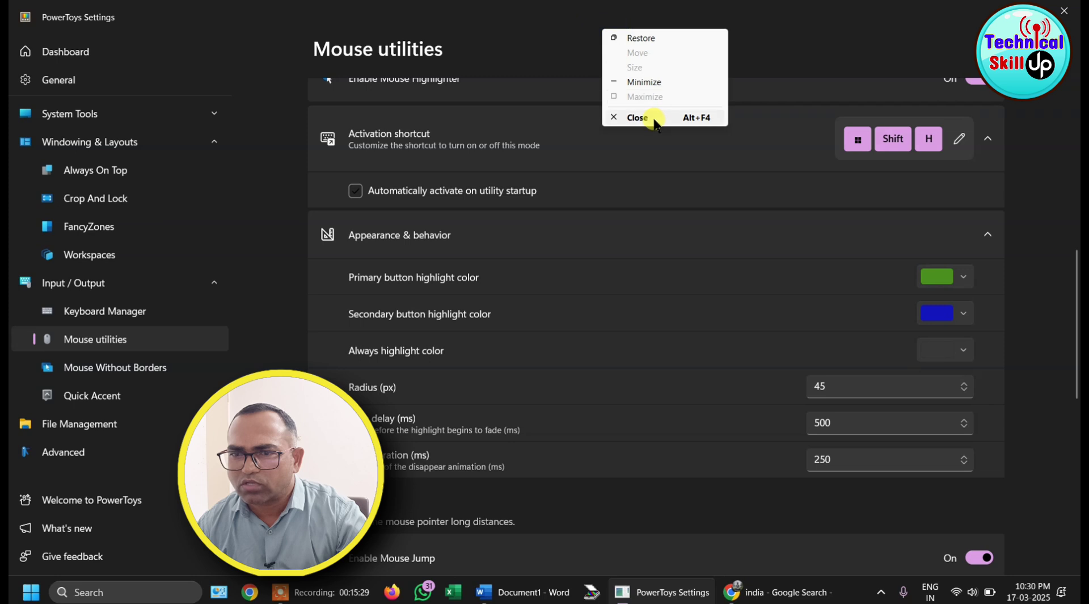
pyautogui.click(802, 34)
pyautogui.click(598, 29)
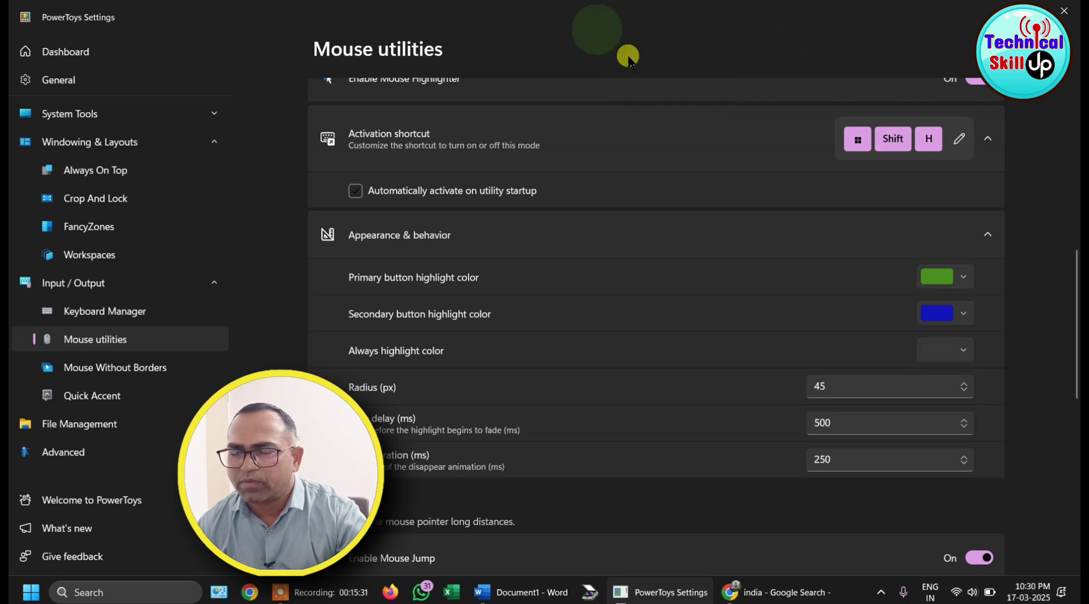
pyautogui.scroll(-1, 781, 297)
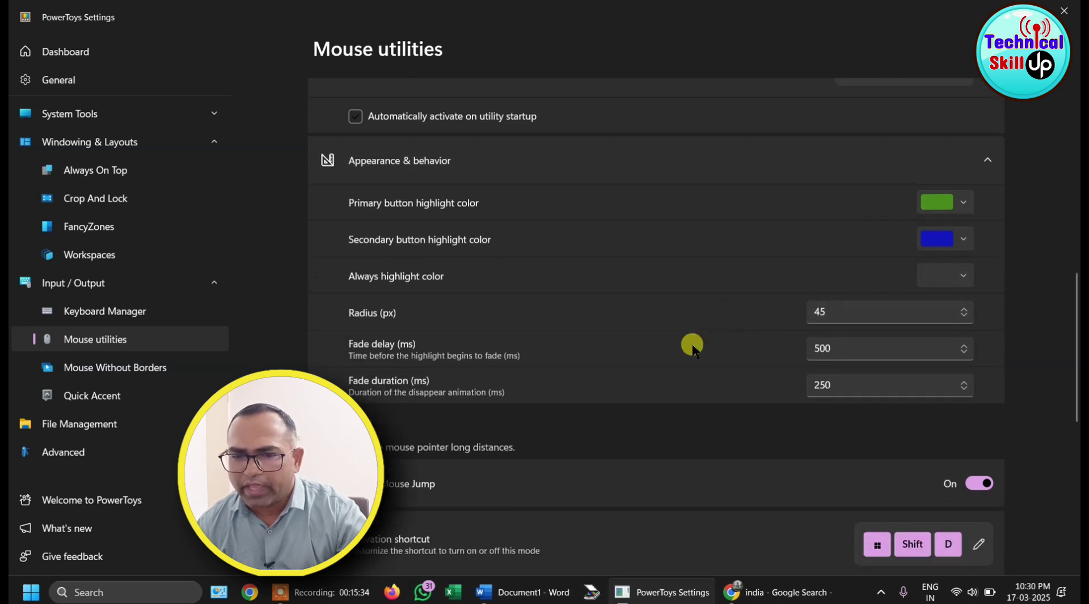
pyautogui.scroll(2, 737, 343)
pyautogui.click(624, 65)
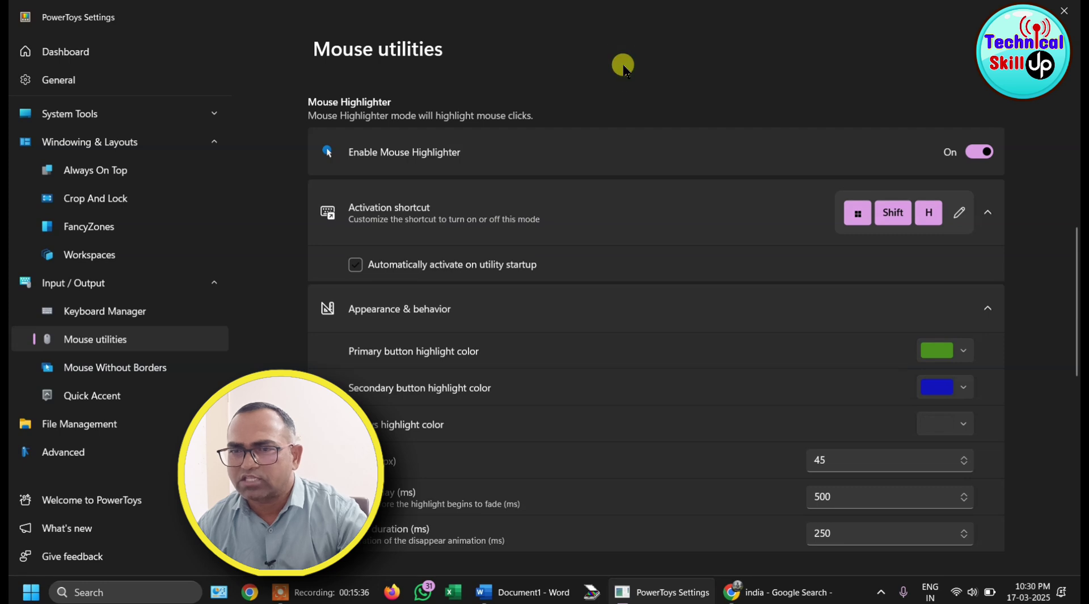
# Set the Mouse Highlighter radius to 55 px
pyautogui.click(860, 461)
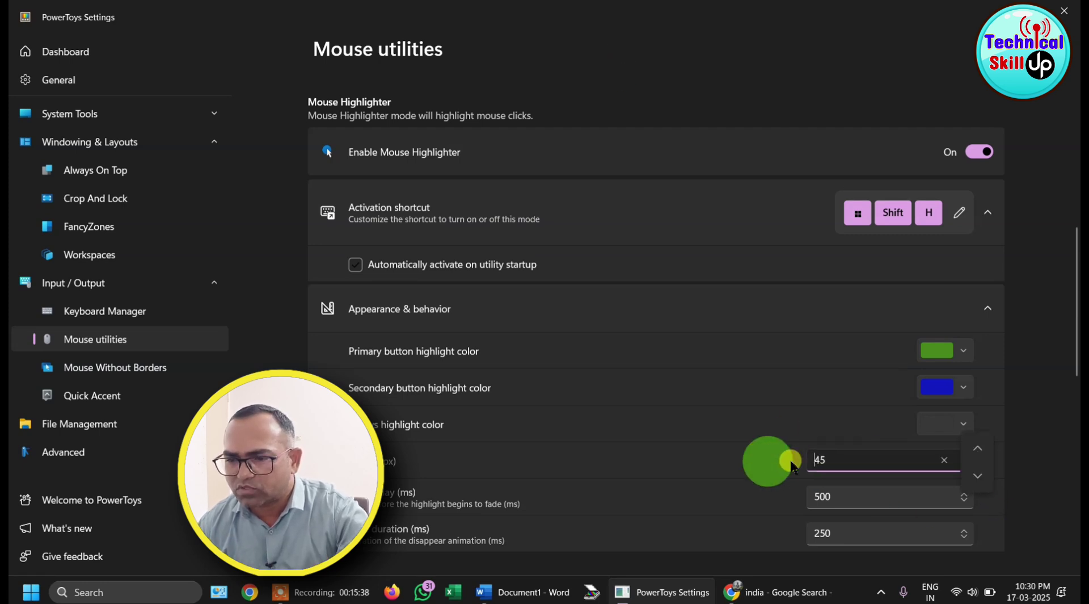
pyautogui.click(822, 459)
pyautogui.click(822, 458)
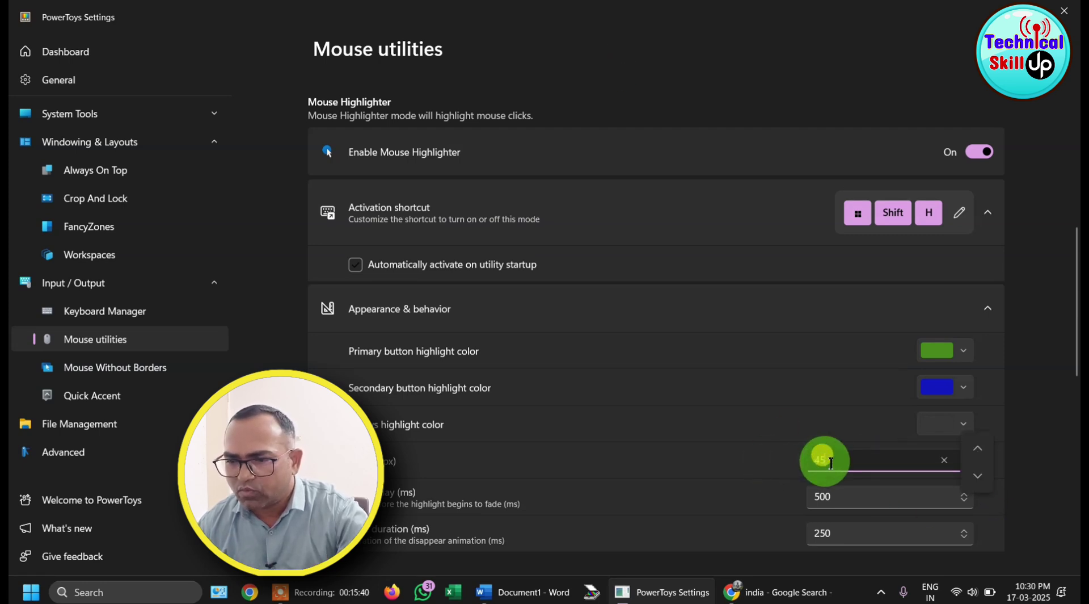
pyautogui.press('BackSpace')
pyautogui.press('BackSpace')
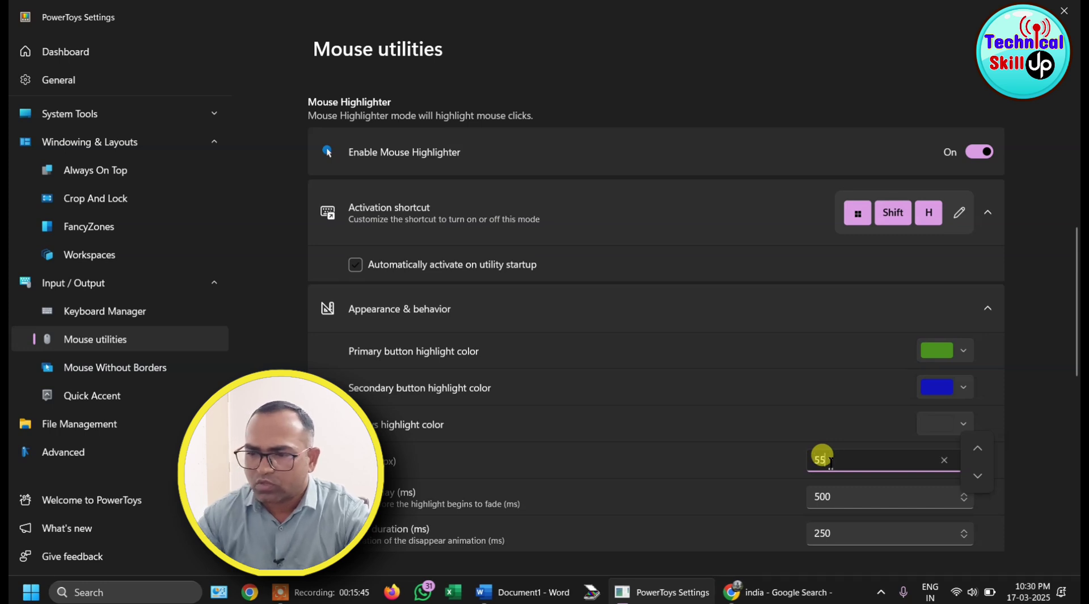
pyautogui.write('55')
pyautogui.click(659, 33)
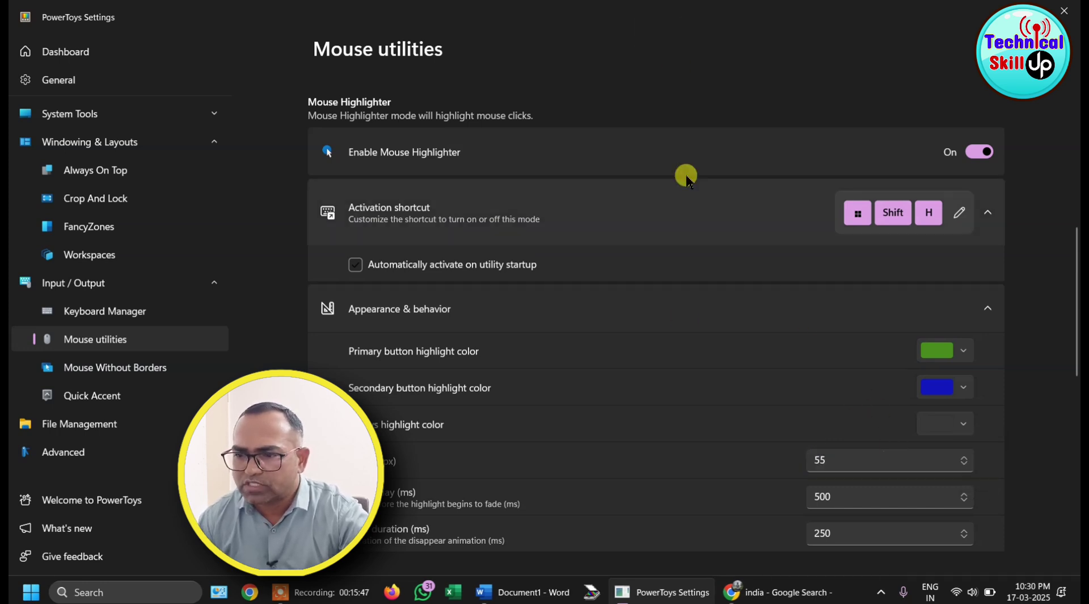
# Try out the 55 px highlight circle at several blank spots around the page header
pyautogui.click(639, 60)
pyautogui.click(690, 77)
pyautogui.click(785, 73)
pyautogui.click(567, 65)
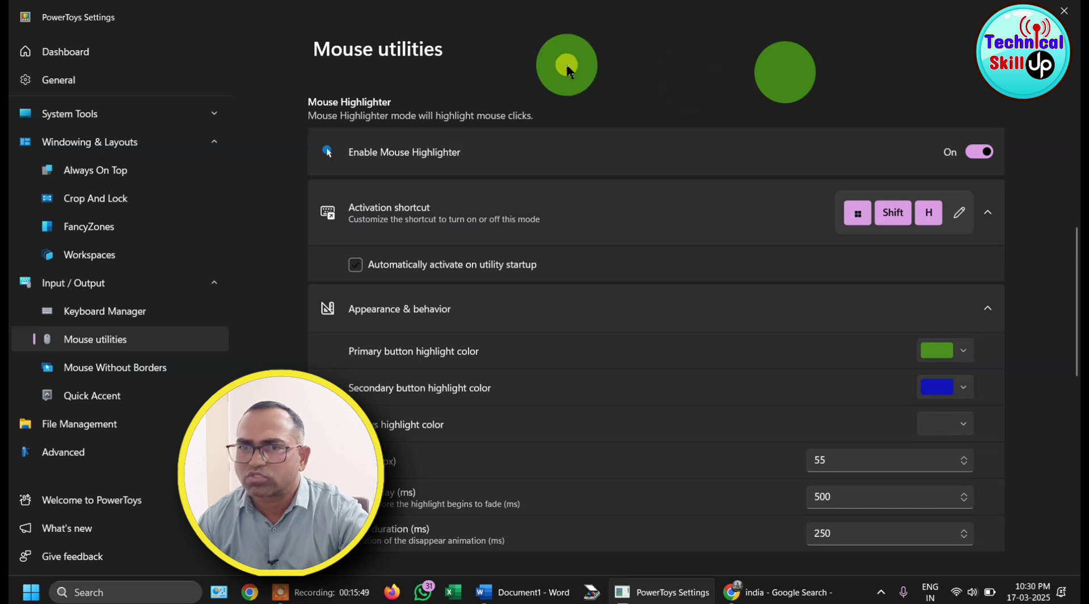
pyautogui.click(658, 74)
pyautogui.scroll(-2, 783, 471)
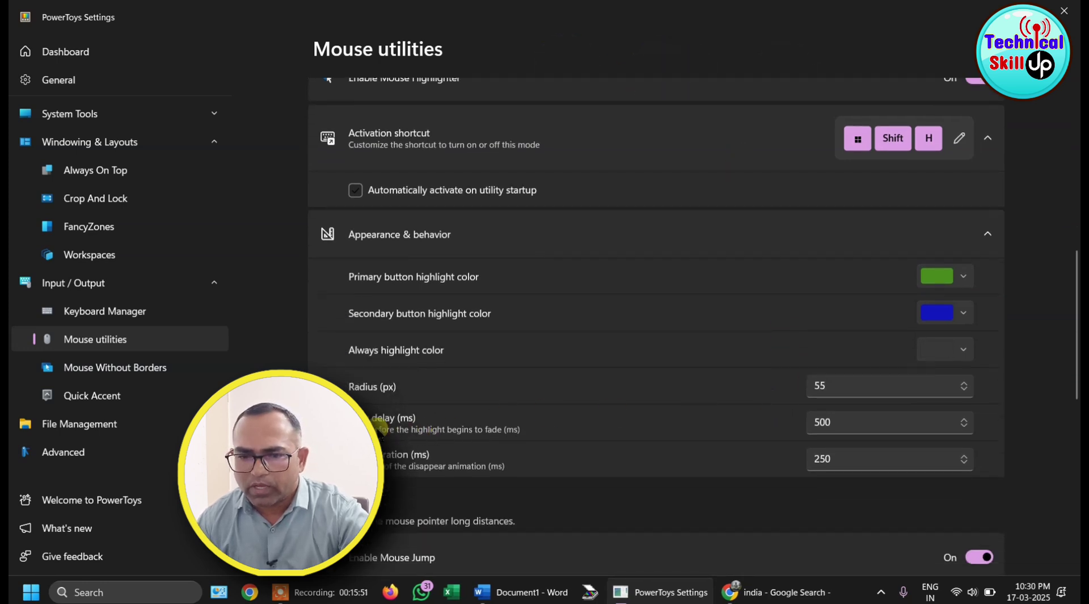
pyautogui.click(656, 49)
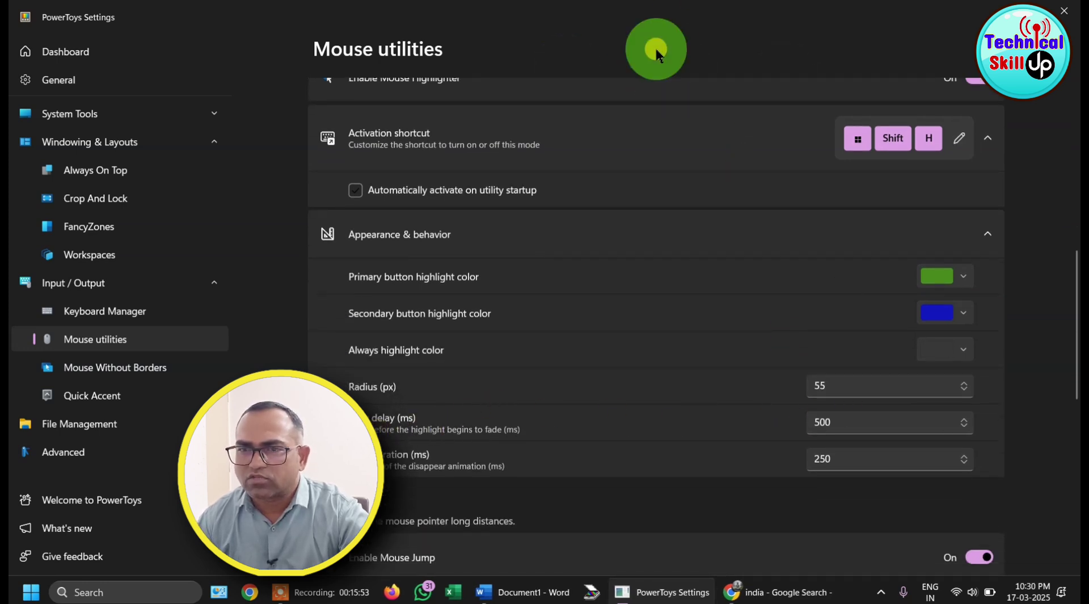
pyautogui.click(729, 41)
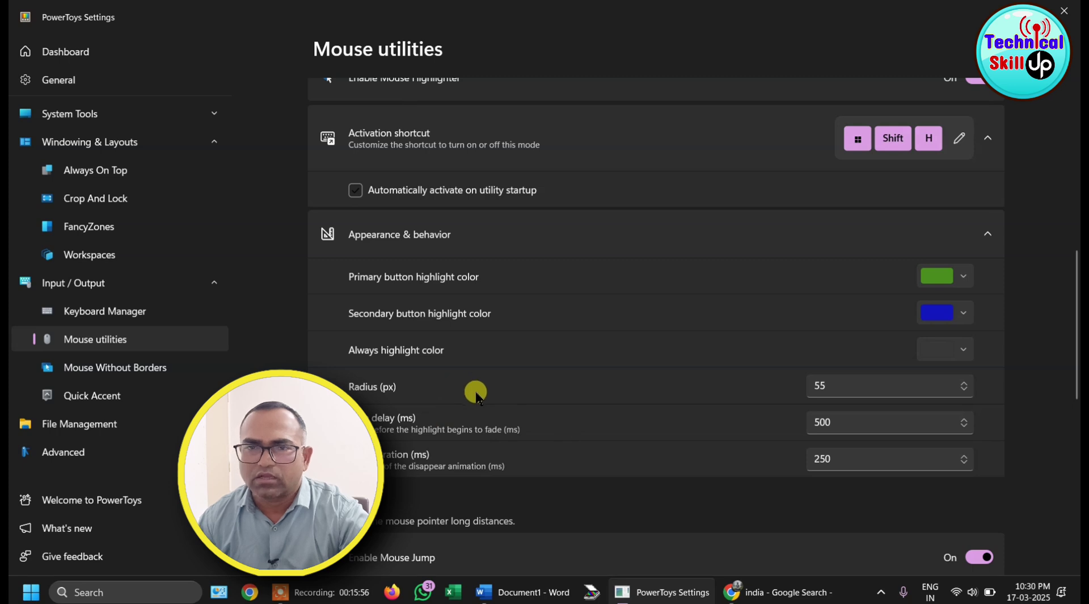
# Expand the File Management group and look through the modules listed in it
pyautogui.click(61, 431)
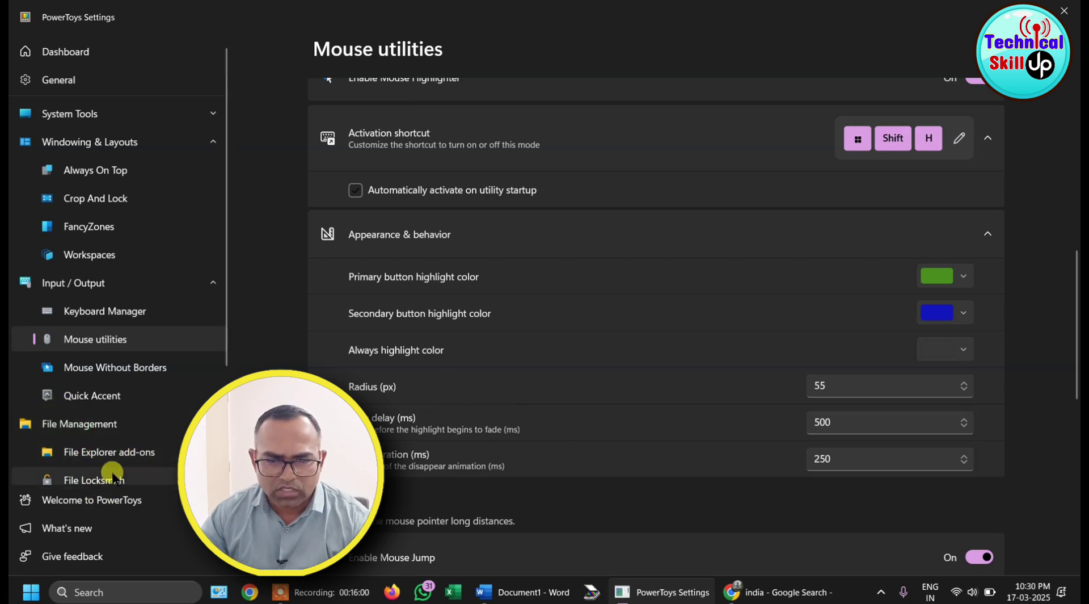
pyautogui.scroll(-2, 97, 482)
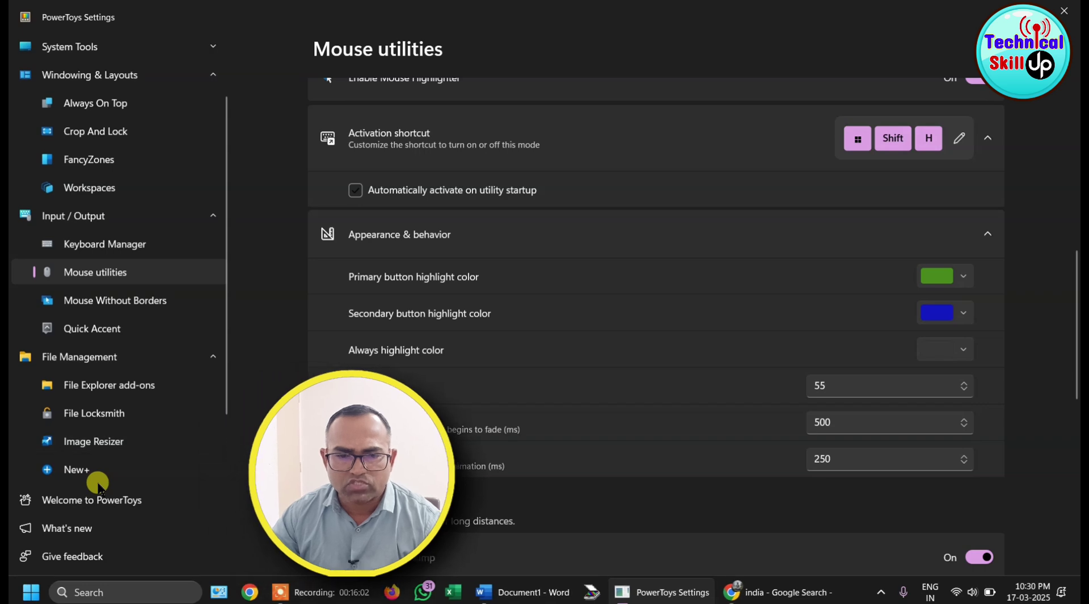
pyautogui.scroll(-3, 95, 482)
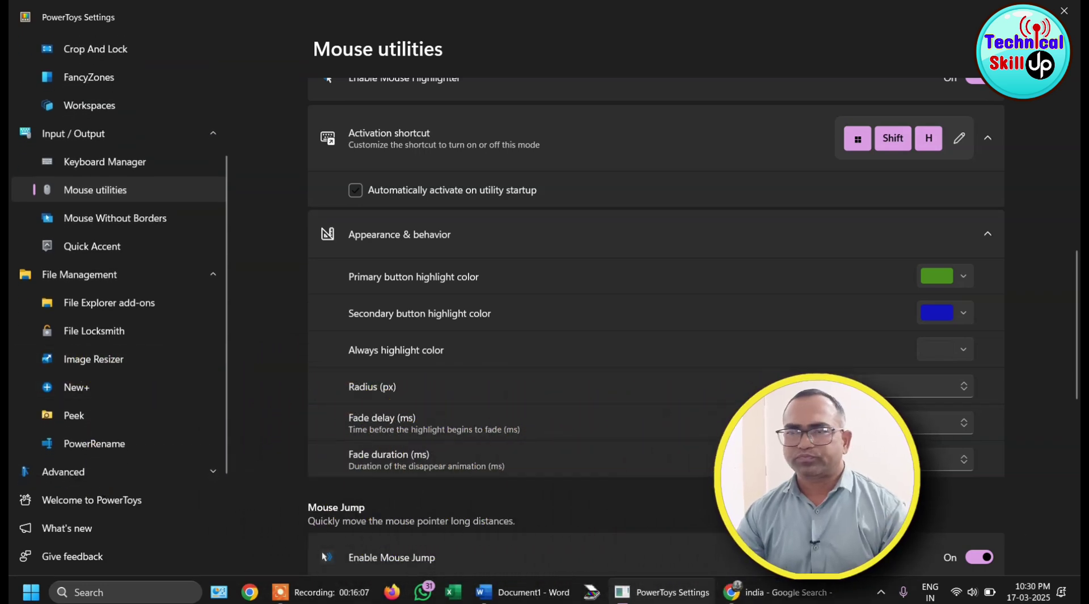
# Show the desktop and check the file size of MELE BILL.jpg in its properties
pyautogui.press('super+d')
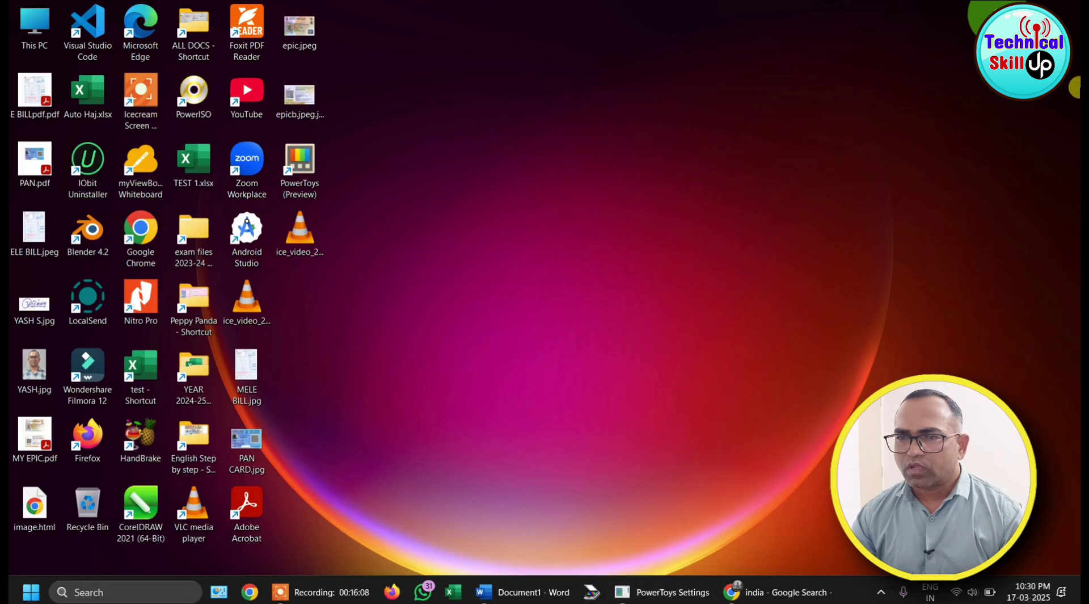
pyautogui.click(242, 369)
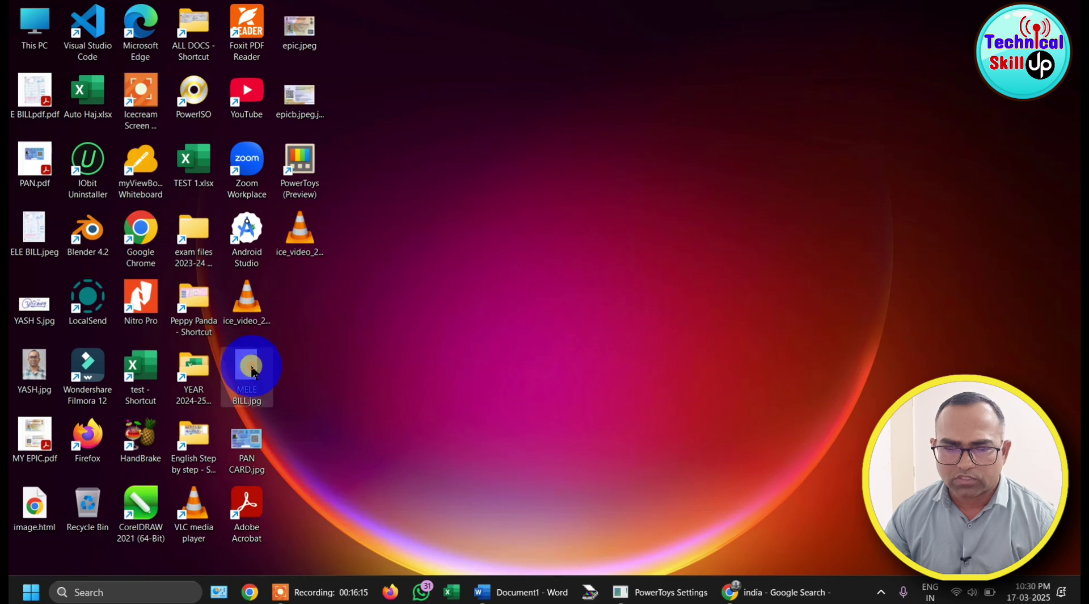
pyautogui.rightClick(252, 373)
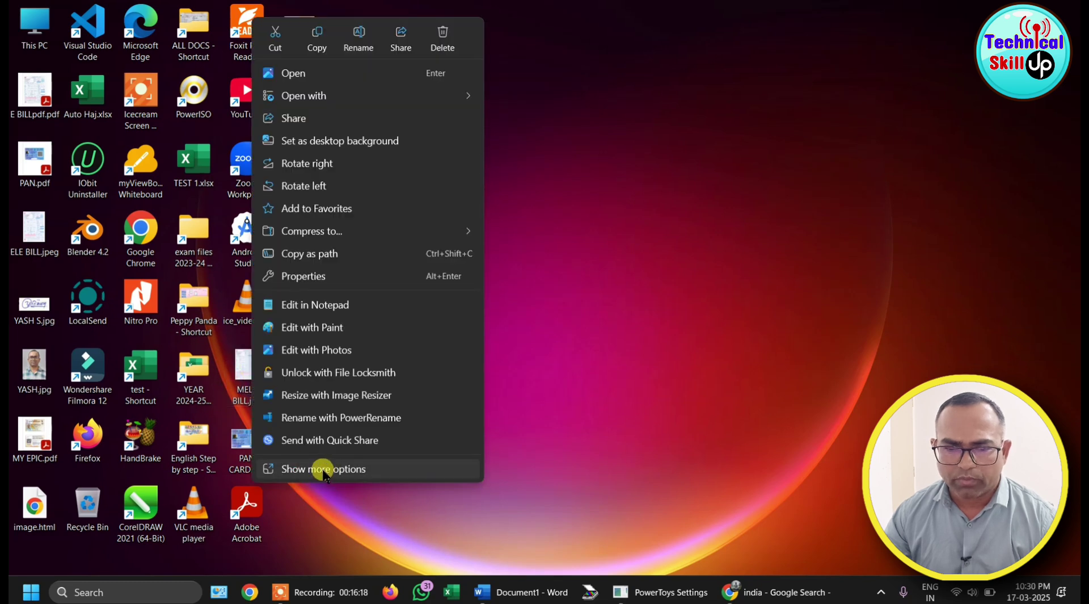
pyautogui.click(306, 277)
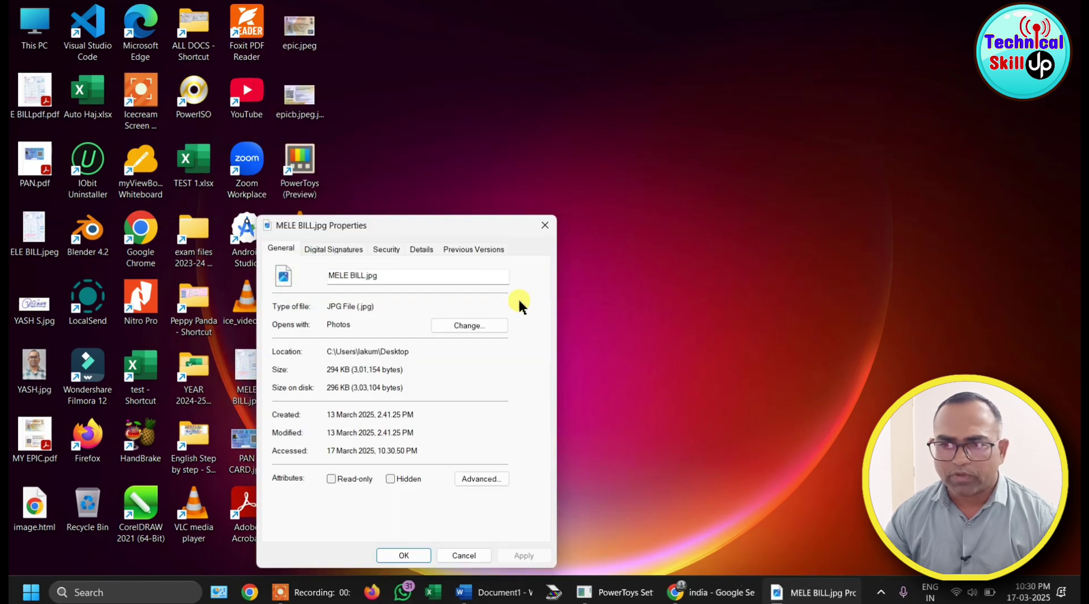
pyautogui.moveTo(434, 218); pyautogui.dragTo(727, 44)
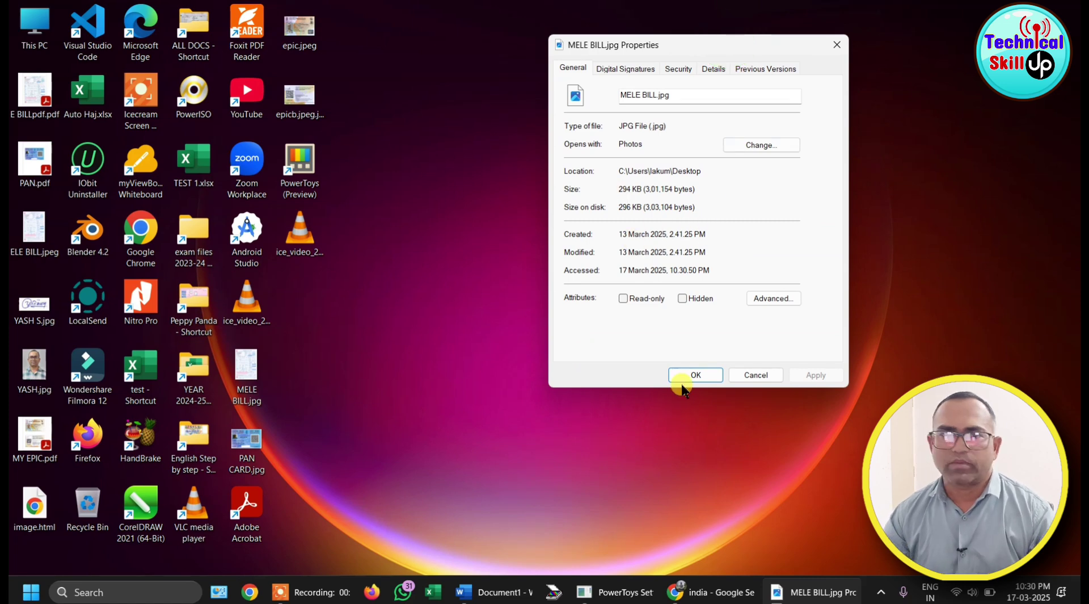
pyautogui.click(755, 374)
# Resize MELE BILL.jpg with Image Resizer using the Small preset, which fits within 854 × 480 pixels
pyautogui.rightClick(251, 370)
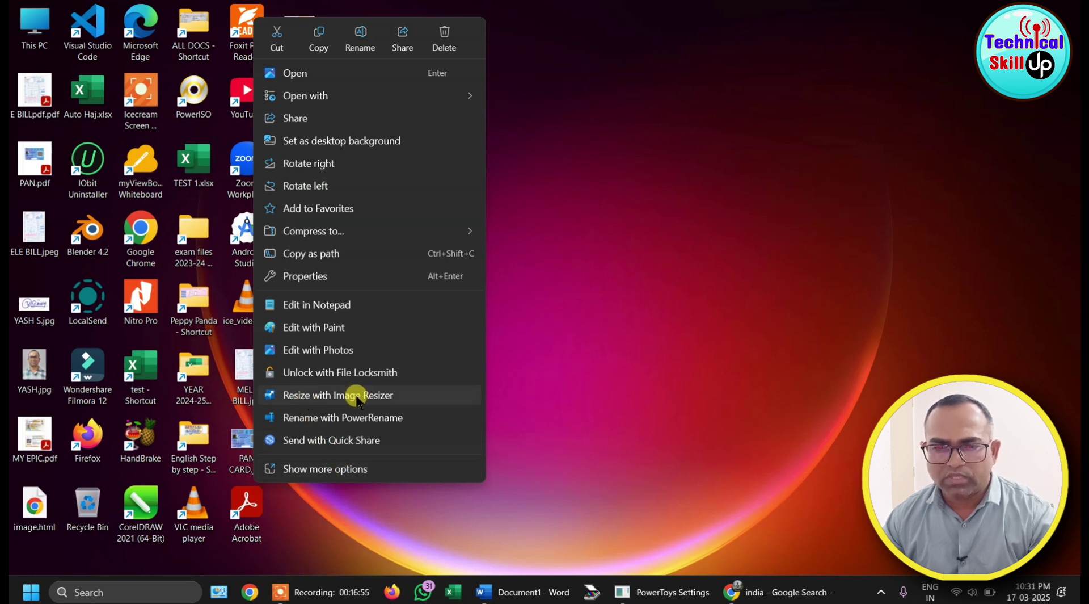
pyautogui.click(318, 393)
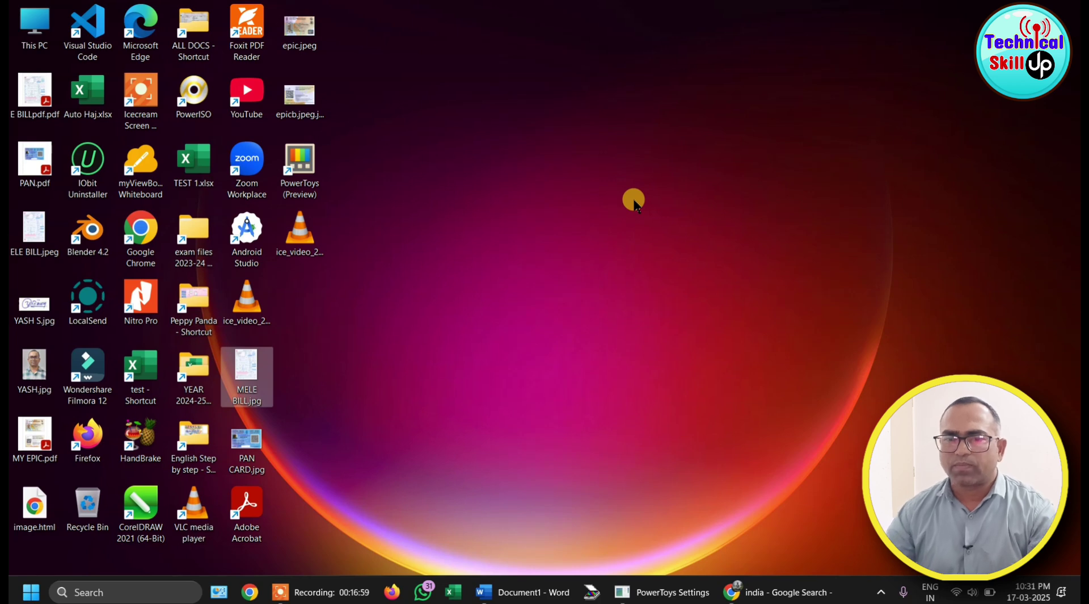
pyautogui.moveTo(522, 161); pyautogui.dragTo(664, 101)
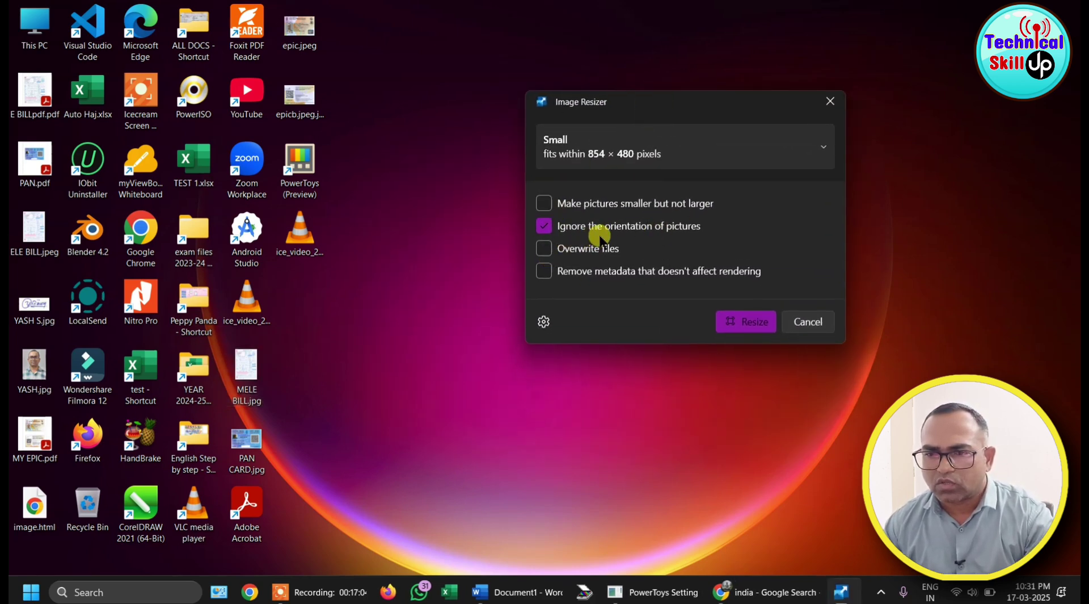
pyautogui.click(567, 149)
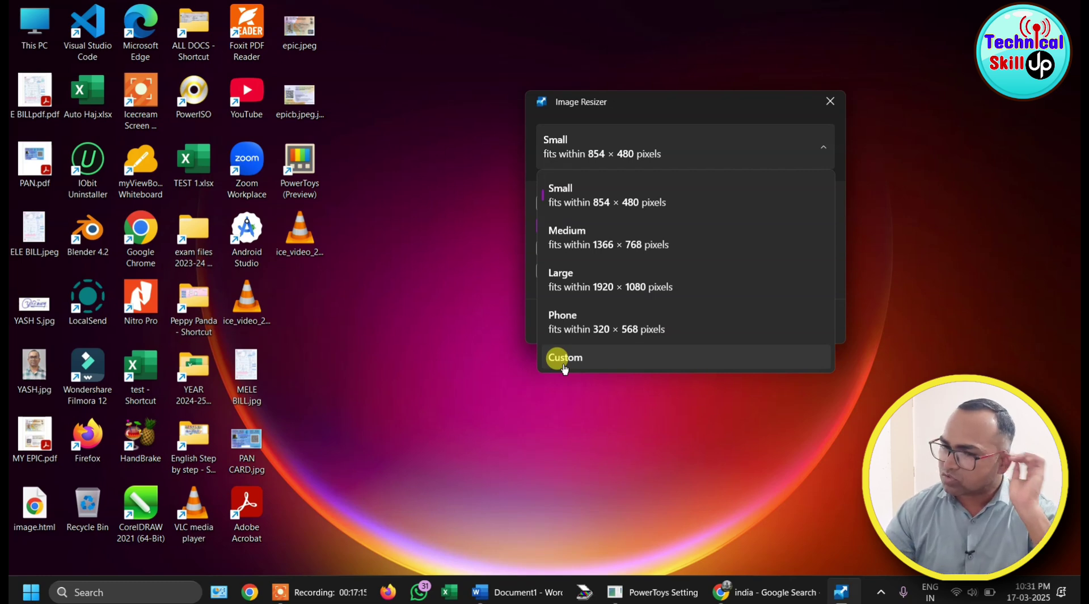
pyautogui.click(560, 184)
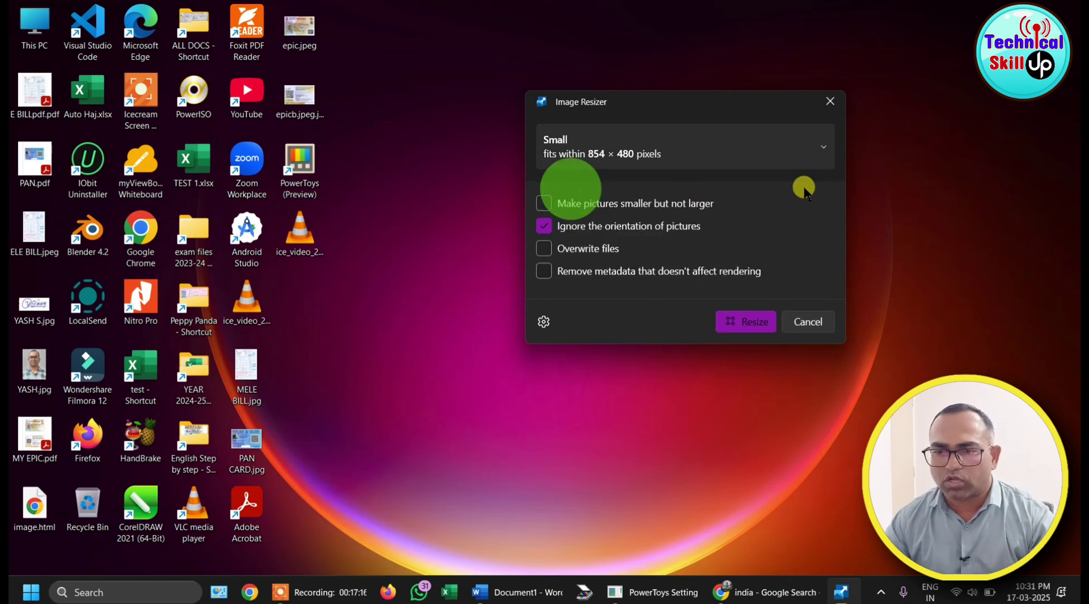
pyautogui.click(743, 328)
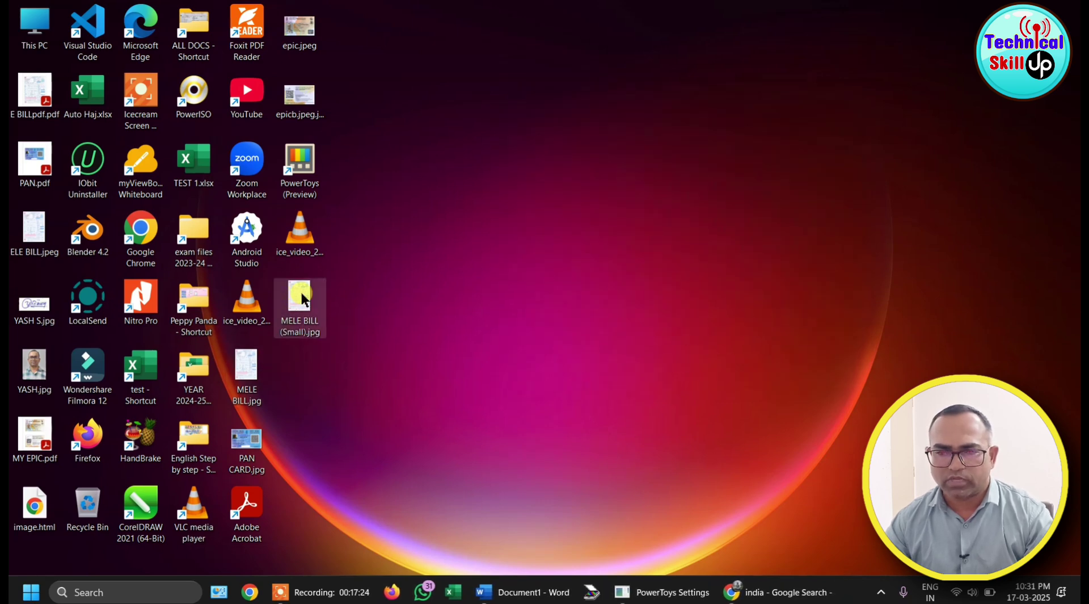
# Check the file size of MELE BILL (Small).jpg in its properties and close them
pyautogui.click(301, 292)
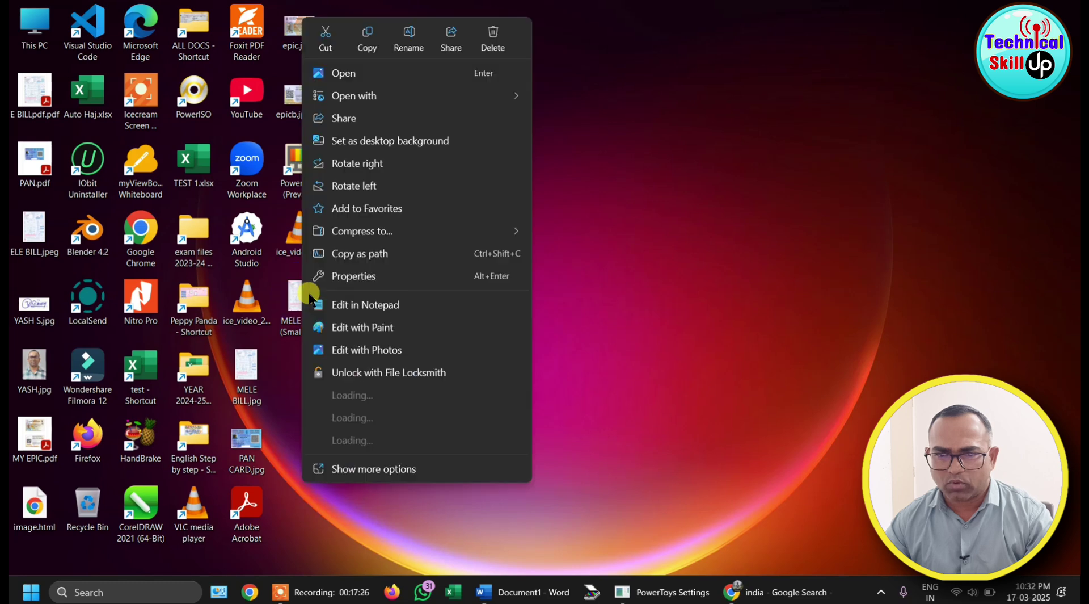
pyautogui.click(361, 277)
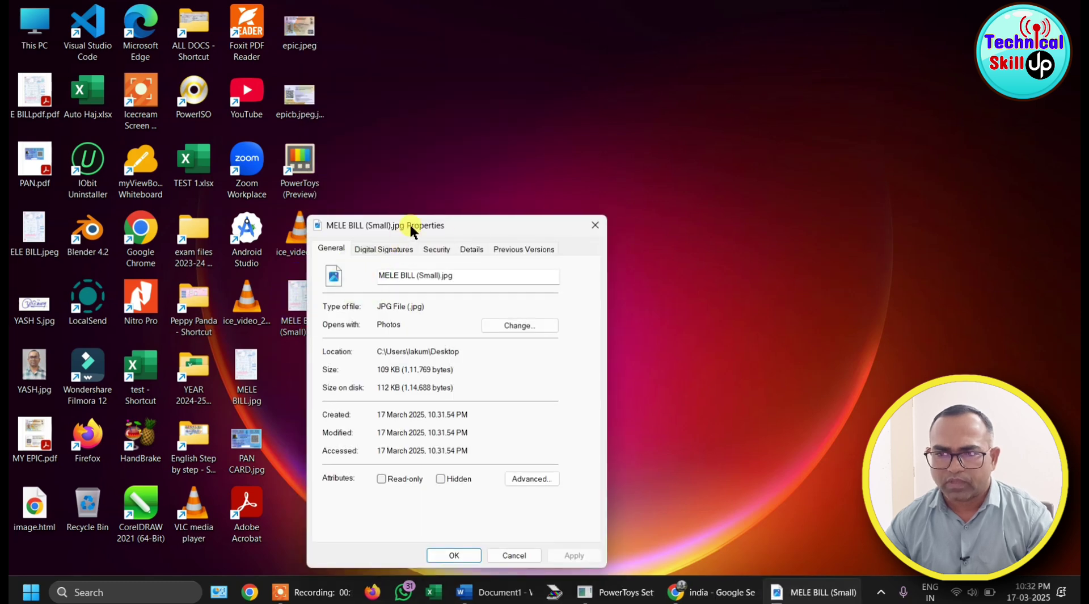
pyautogui.moveTo(414, 225); pyautogui.dragTo(621, 149)
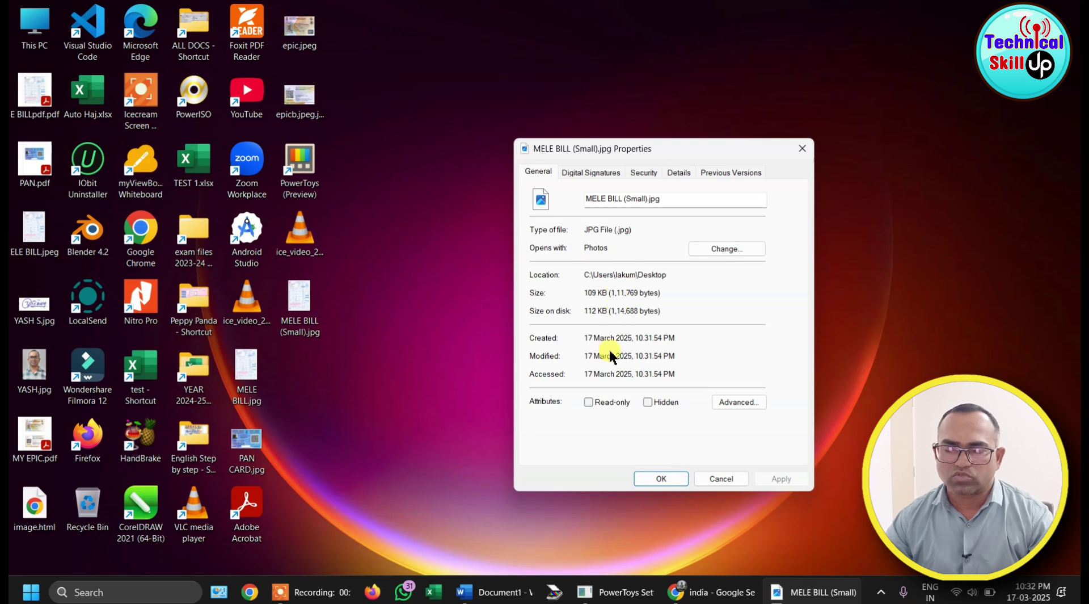
pyautogui.click(801, 149)
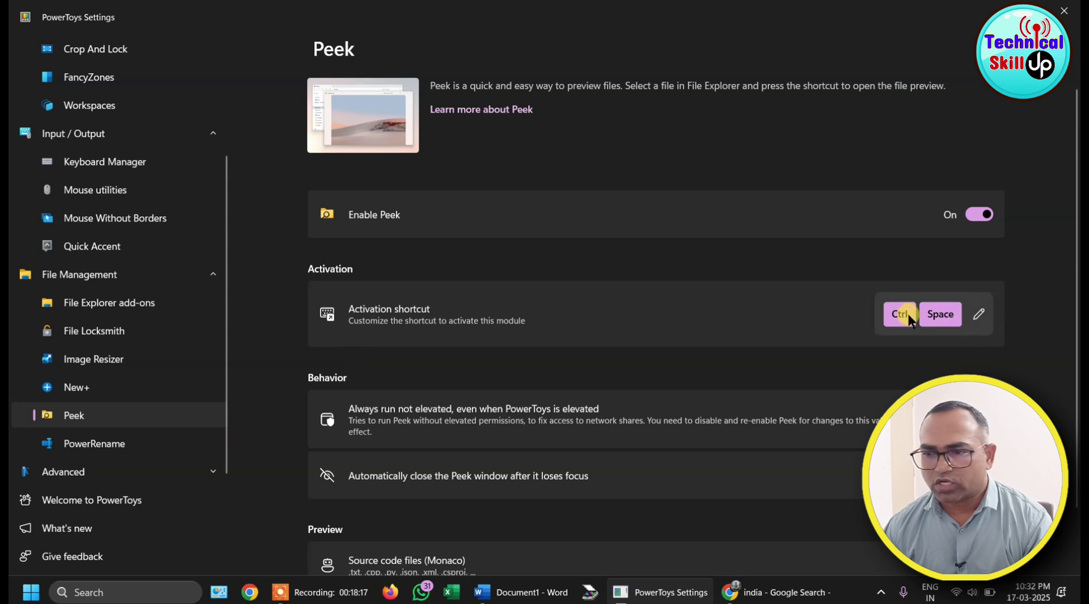
# Leave the PowerToys settings, preview MELE BILL (Small).jpg on the desktop with Peek, and close the preview
pyautogui.click(1010, 10)
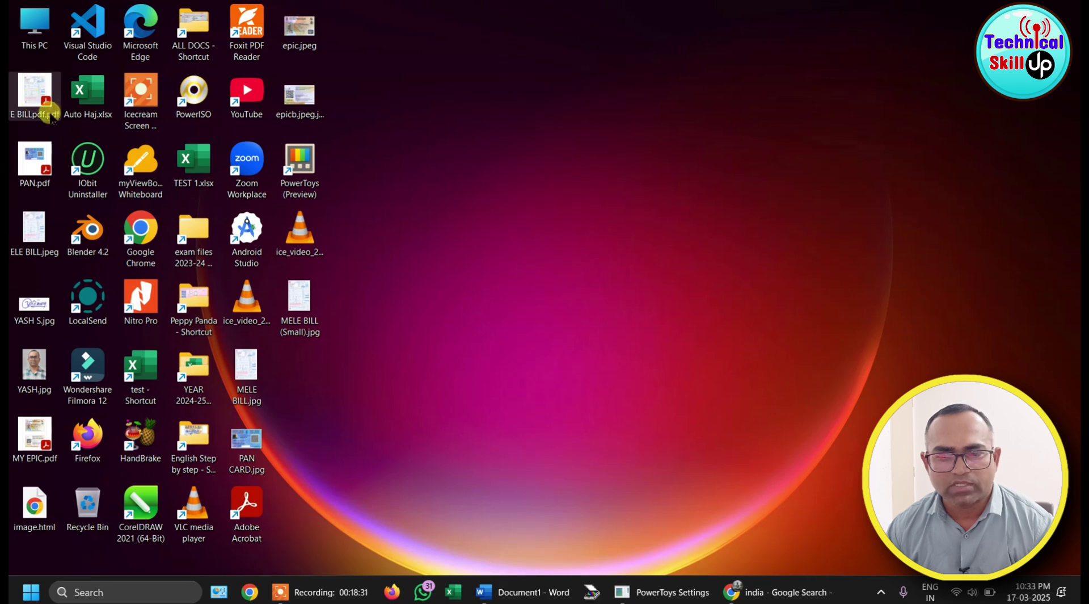
pyautogui.click(661, 593)
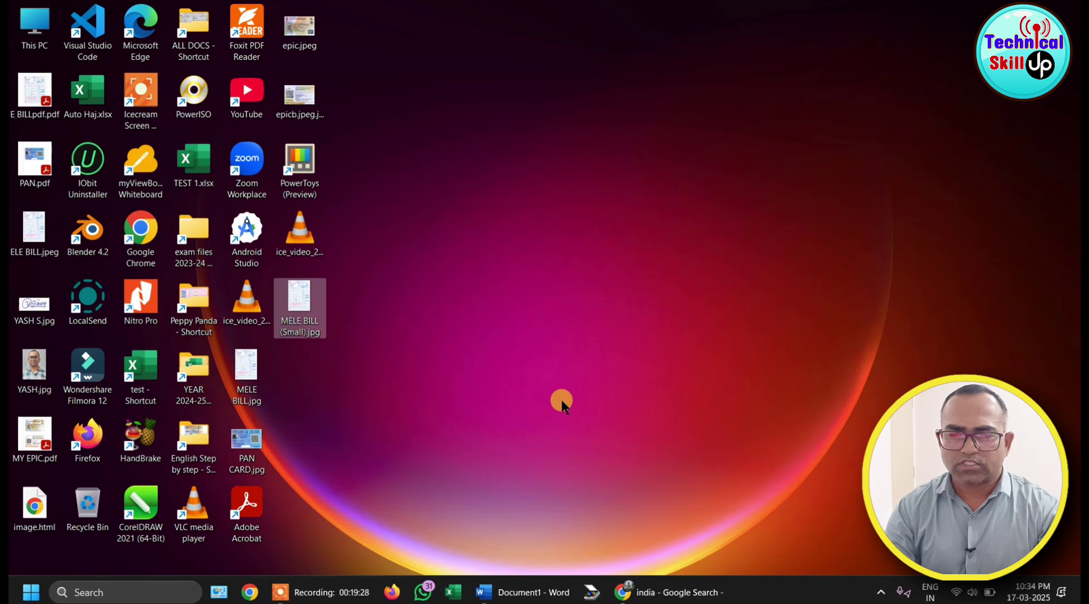
pyautogui.hotkey('ctrl', 'space')
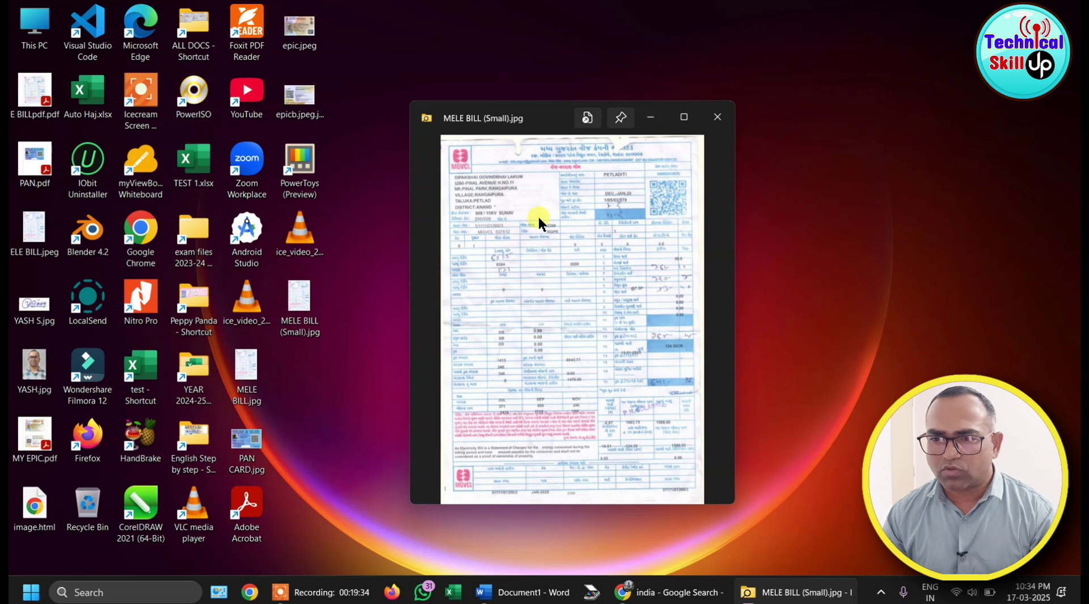
pyautogui.click(717, 117)
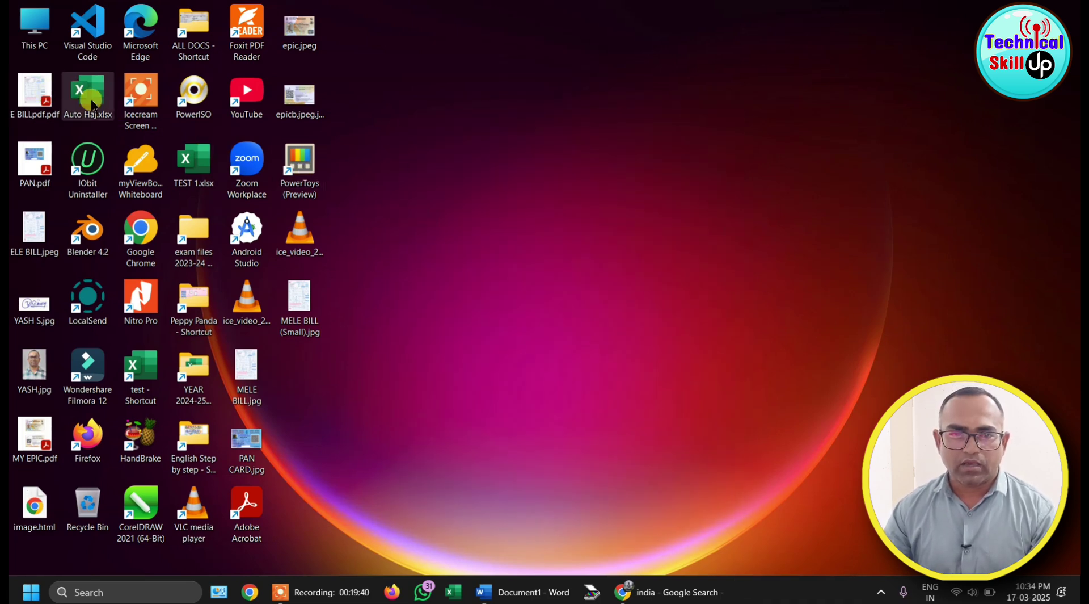
# Preview the desktop workbook TEST 1.xlsx with Peek and look through the rows of the PATRAK - B sheet
pyautogui.click(197, 180)
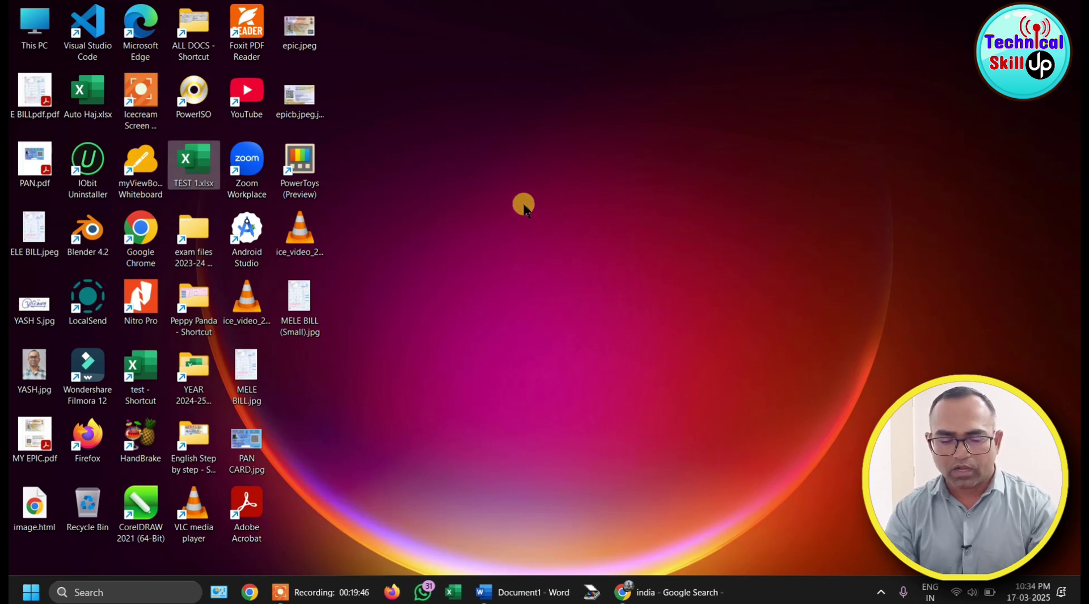
pyautogui.hotkey('ctrl', 'space')
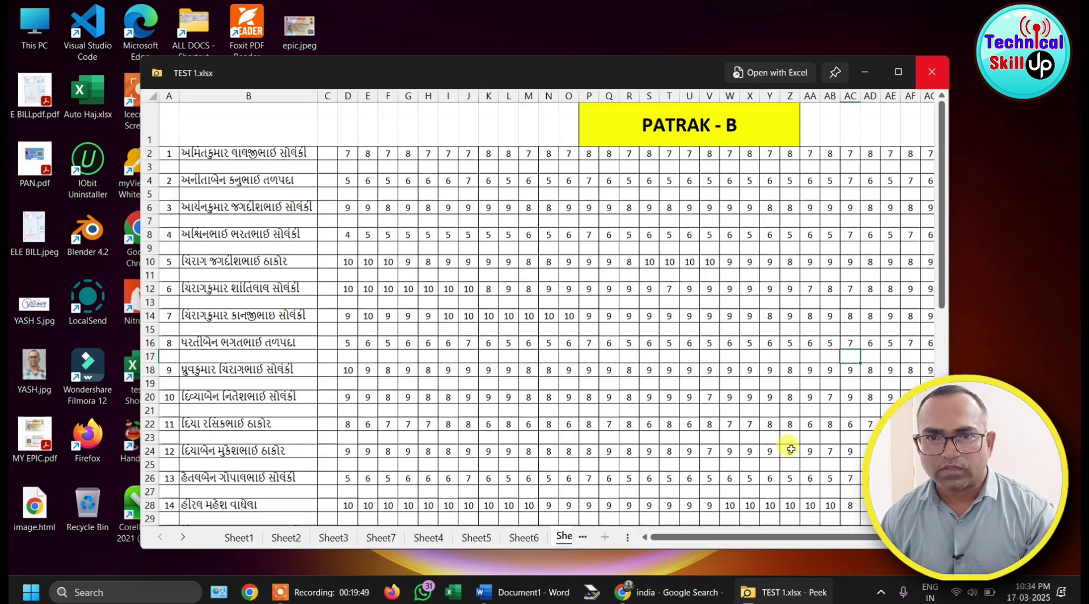
pyautogui.scroll(-6, 454, 311)
pyautogui.scroll(-3, 451, 311)
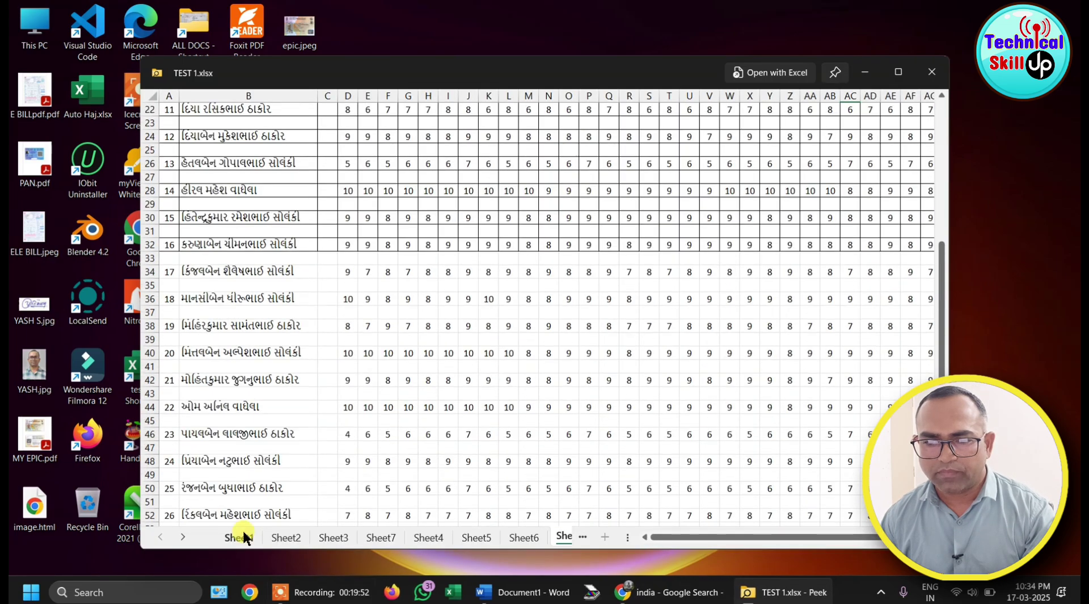
# Look through the data on Sheet1 in the TEST 1.xlsx preview and close the preview
pyautogui.click(238, 537)
pyautogui.scroll(-12, 383, 244)
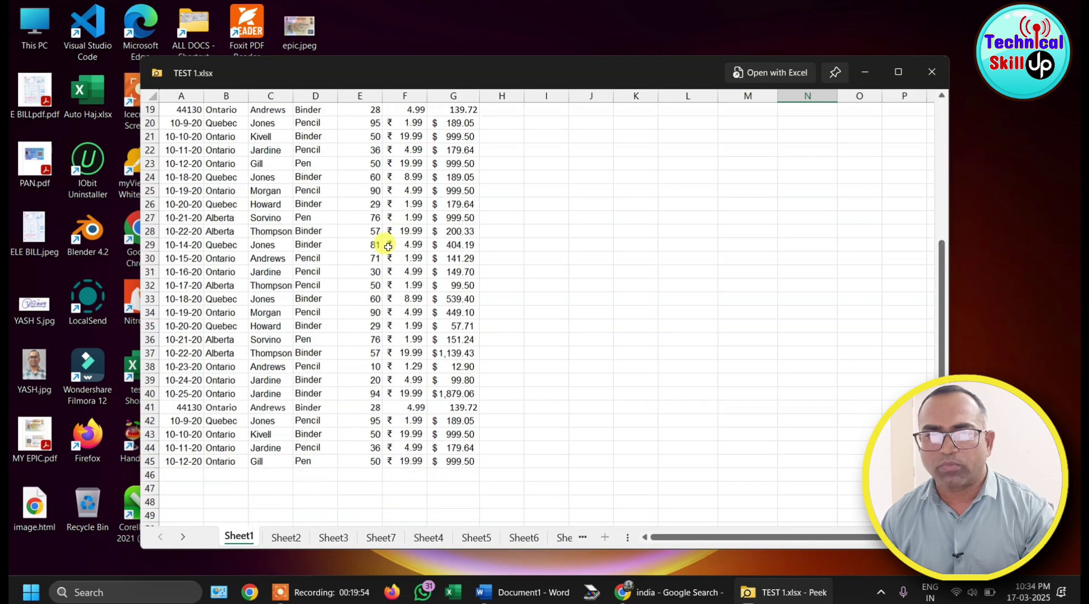
pyautogui.scroll(6, 458, 285)
pyautogui.scroll(1, 457, 284)
pyautogui.click(593, 228)
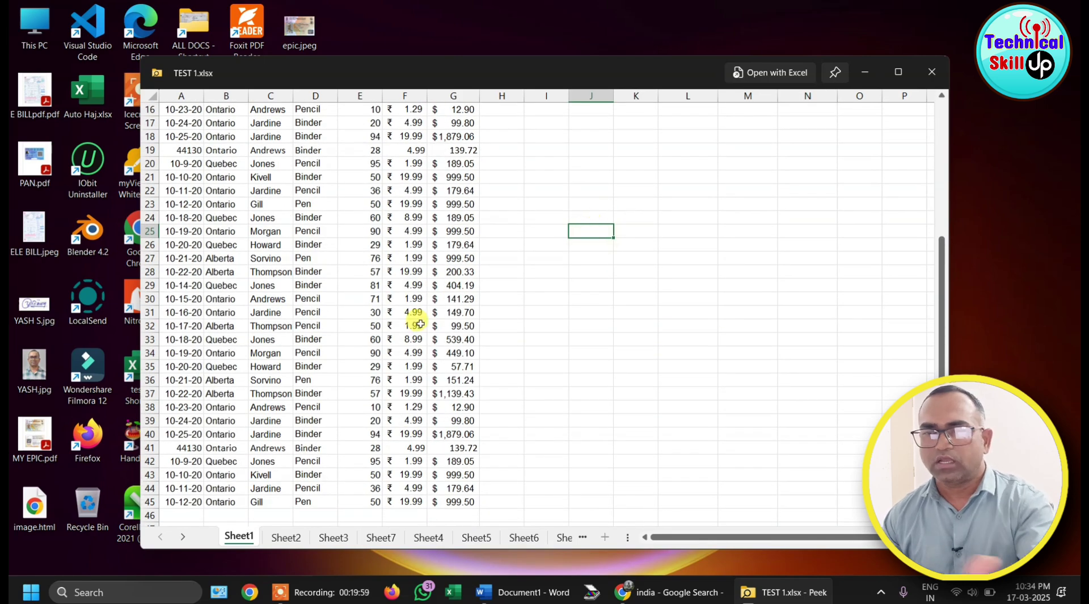
pyautogui.click(932, 72)
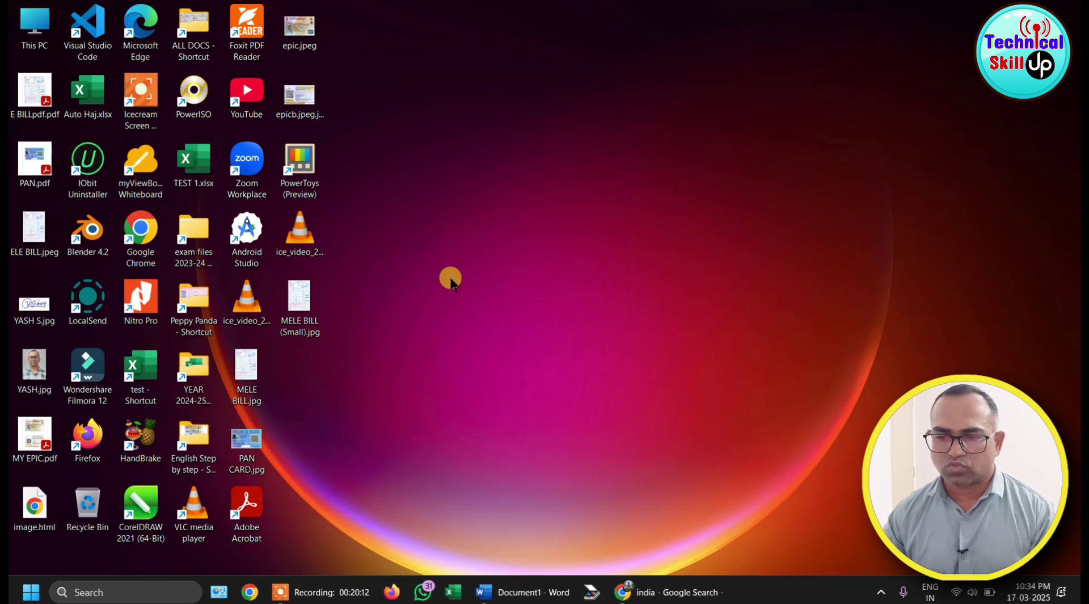
# Reopen PowerToys from the desktop, look at the modules in the Advanced group, and close the settings
pyautogui.doubleClick(321, 192)
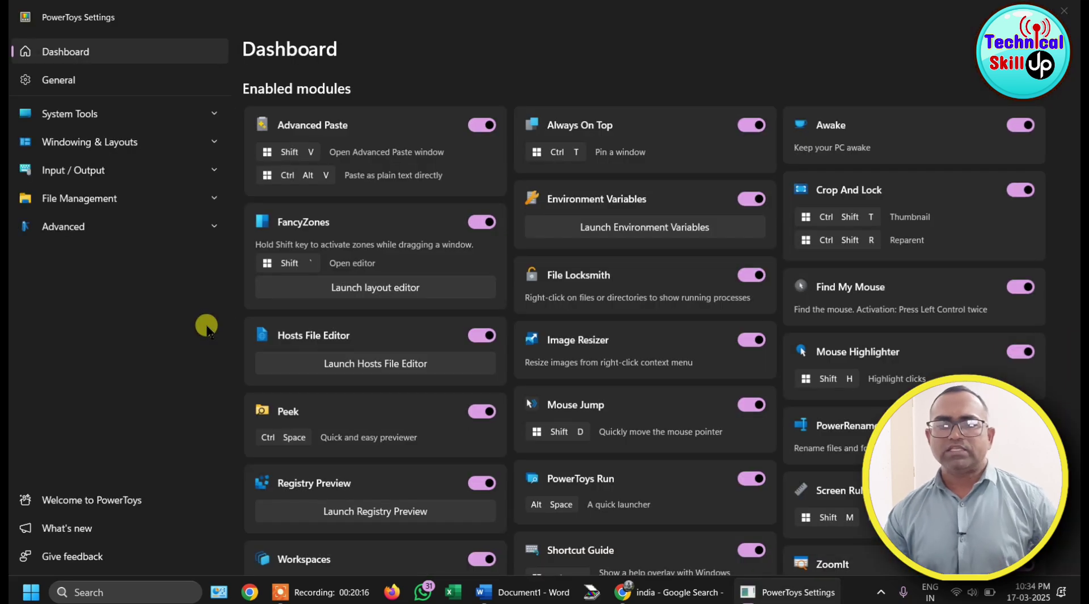
pyautogui.click(134, 227)
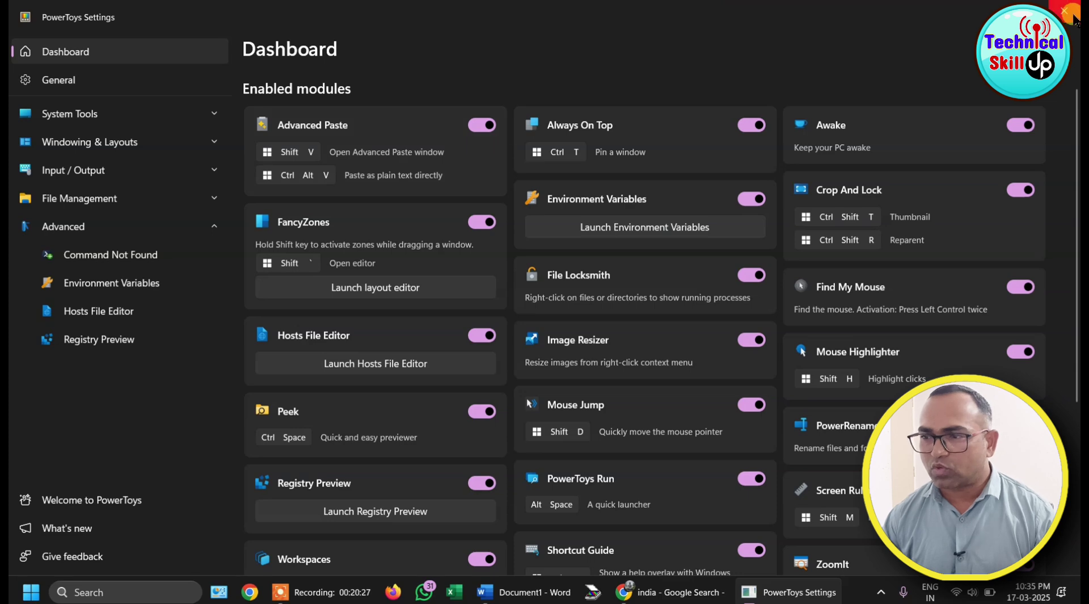
pyautogui.click(1071, 11)
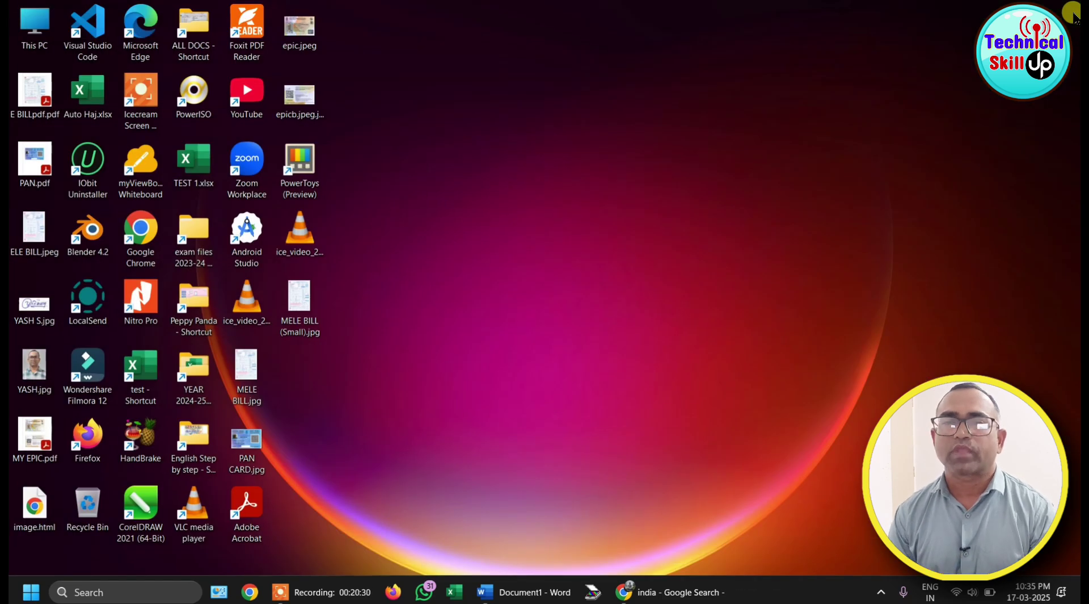